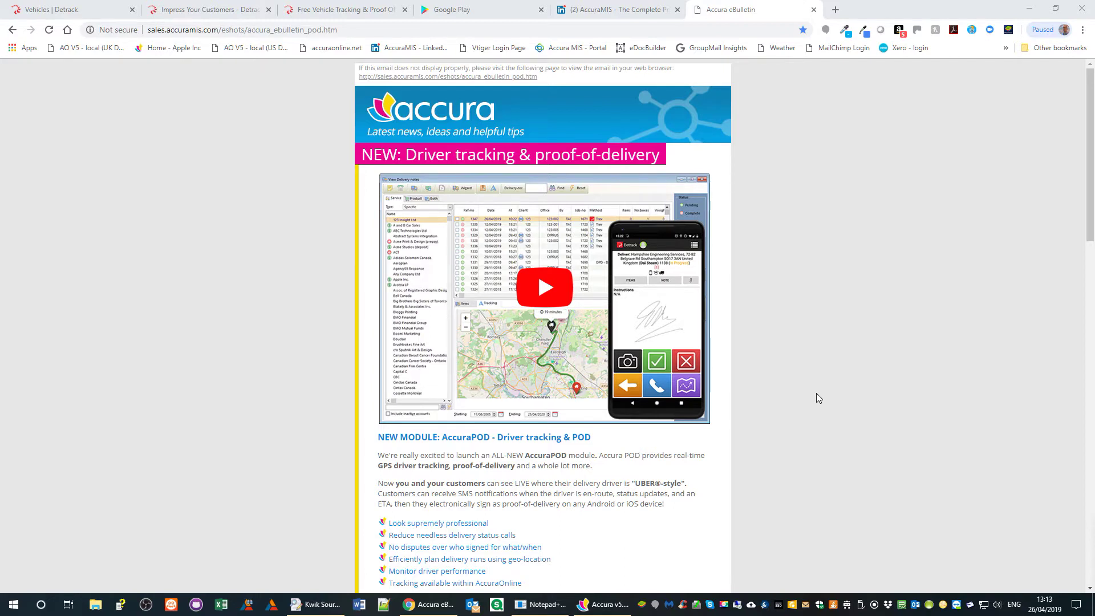
scroll(815, 397, "down", 4)
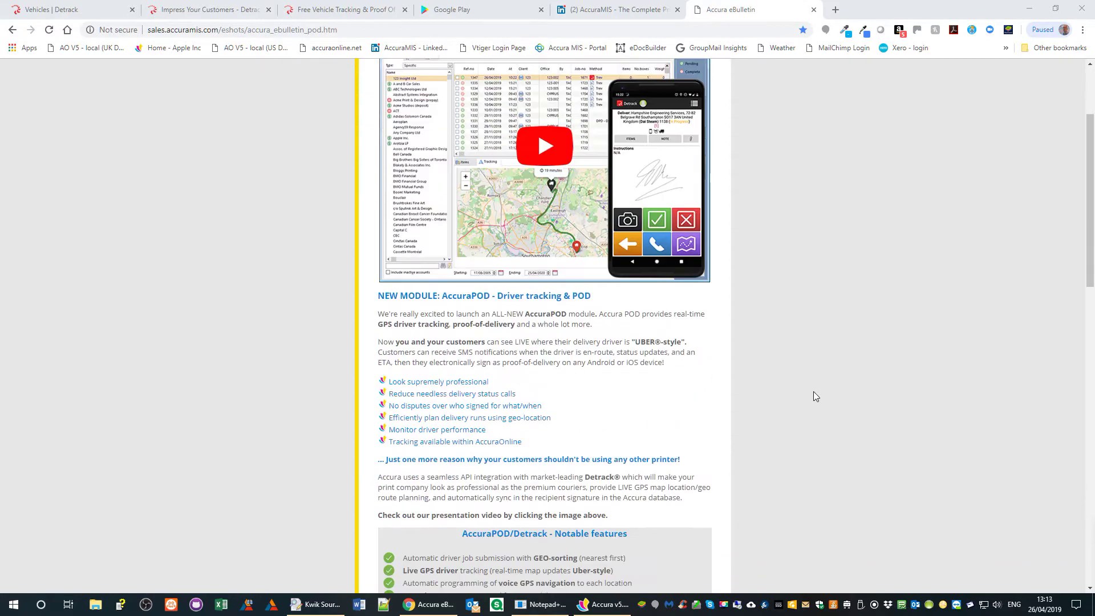
scroll(813, 392, "up", 4)
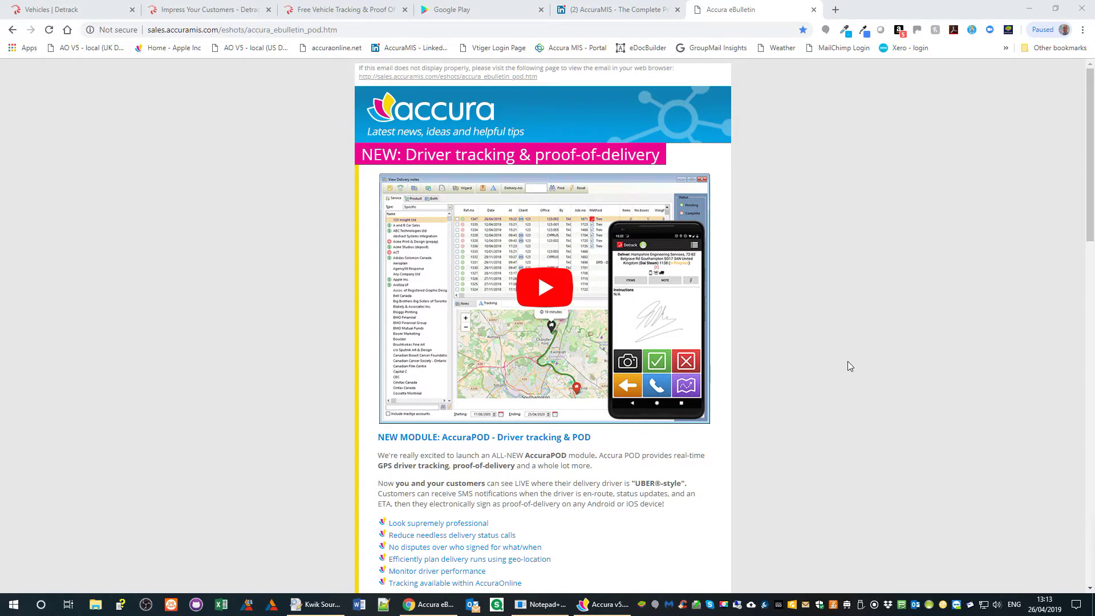
scroll(848, 362, "down", 6)
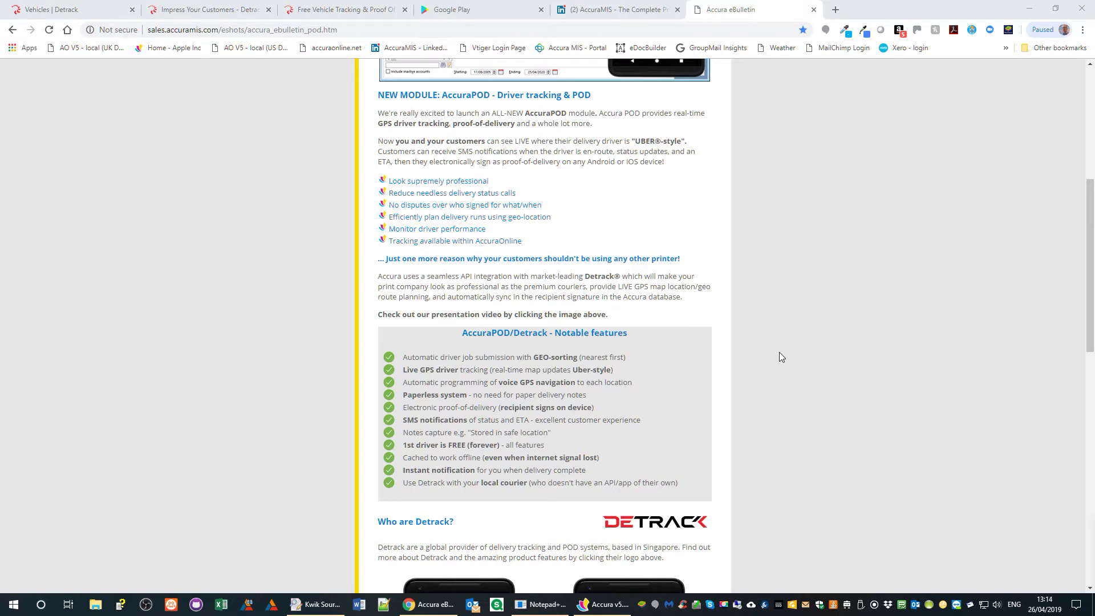
scroll(779, 351, "down", 6)
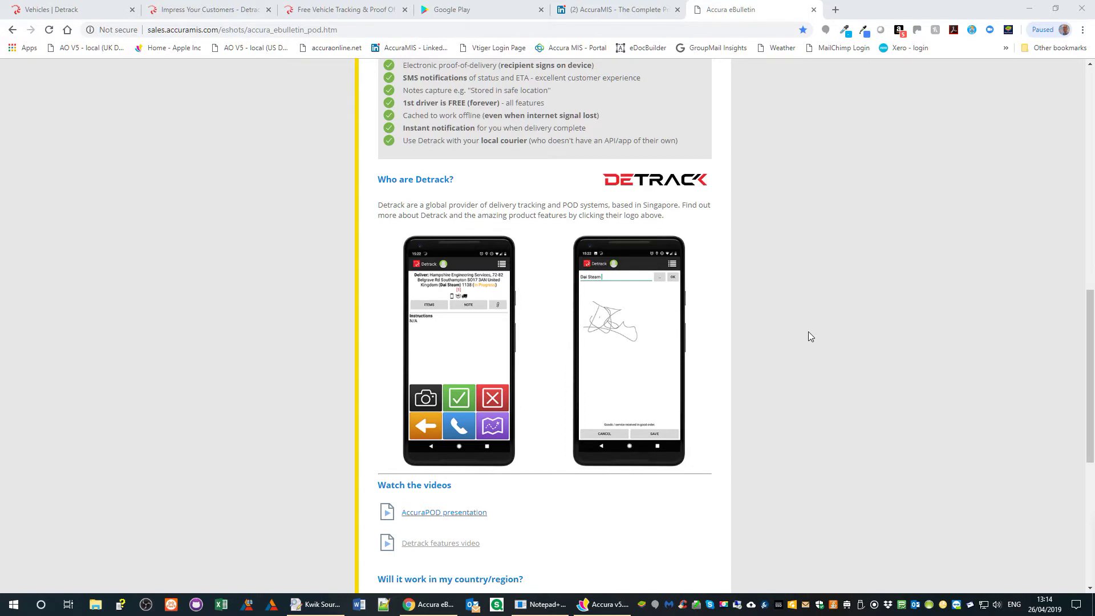
scroll(810, 337, "down", 4)
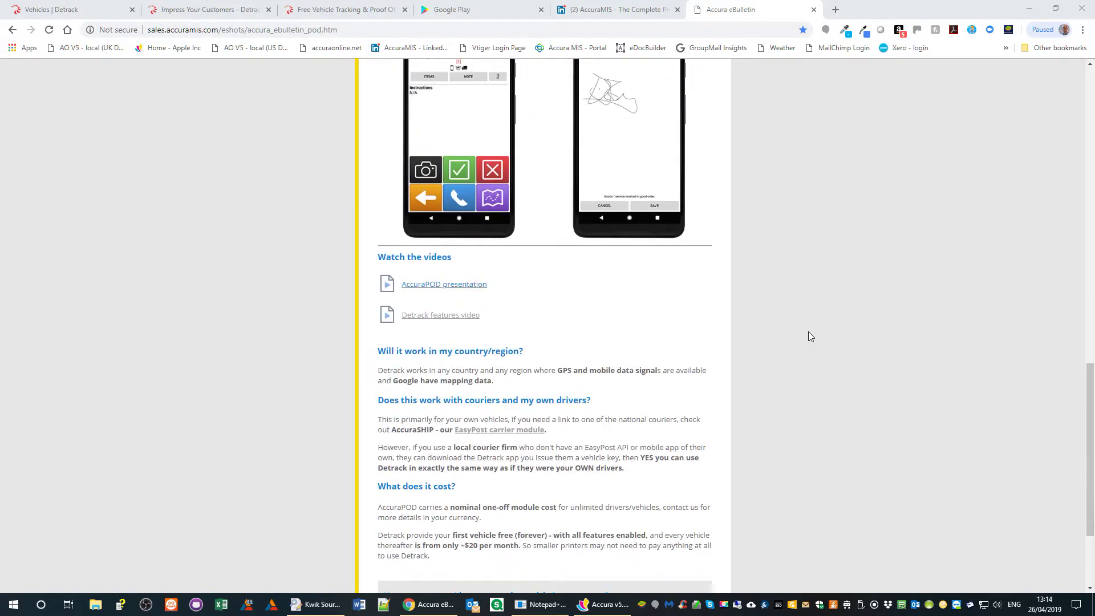
scroll(808, 332, "up", 4)
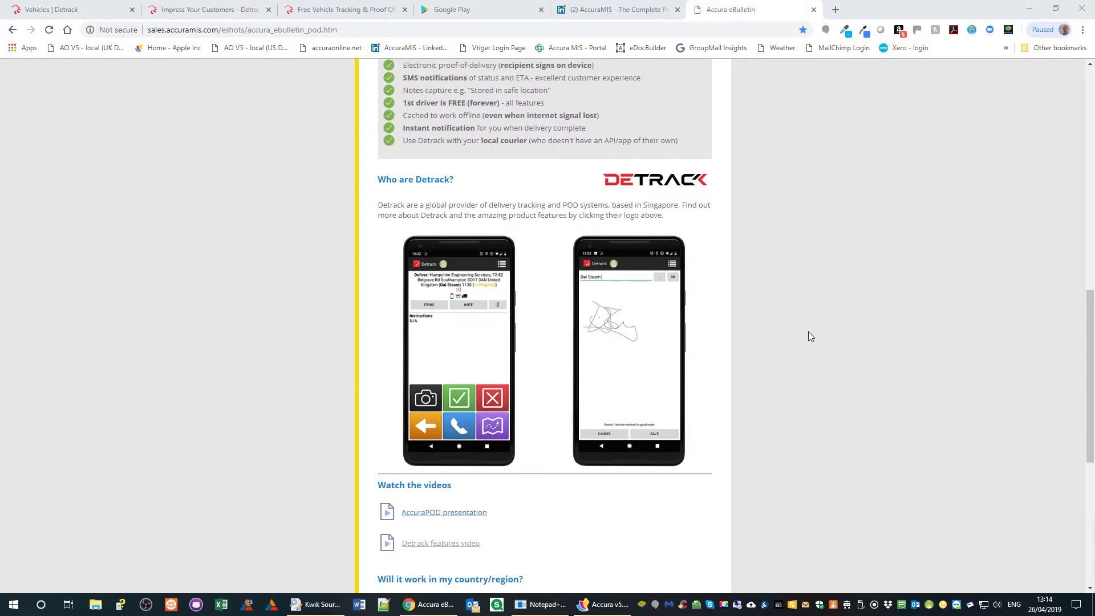
scroll(809, 337, "up", 2)
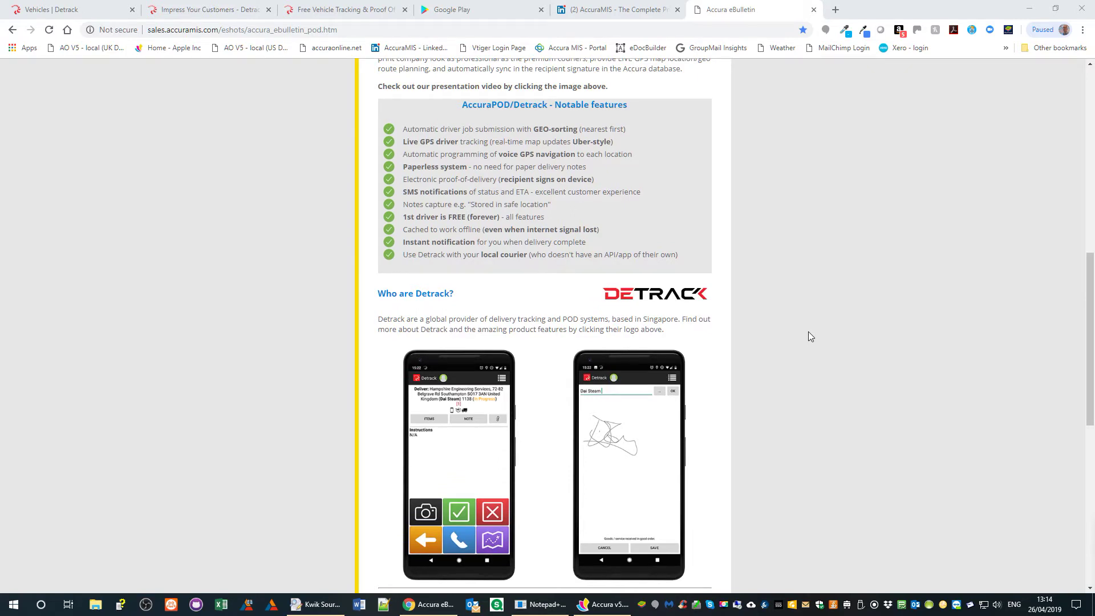
scroll(809, 333, "up", 3)
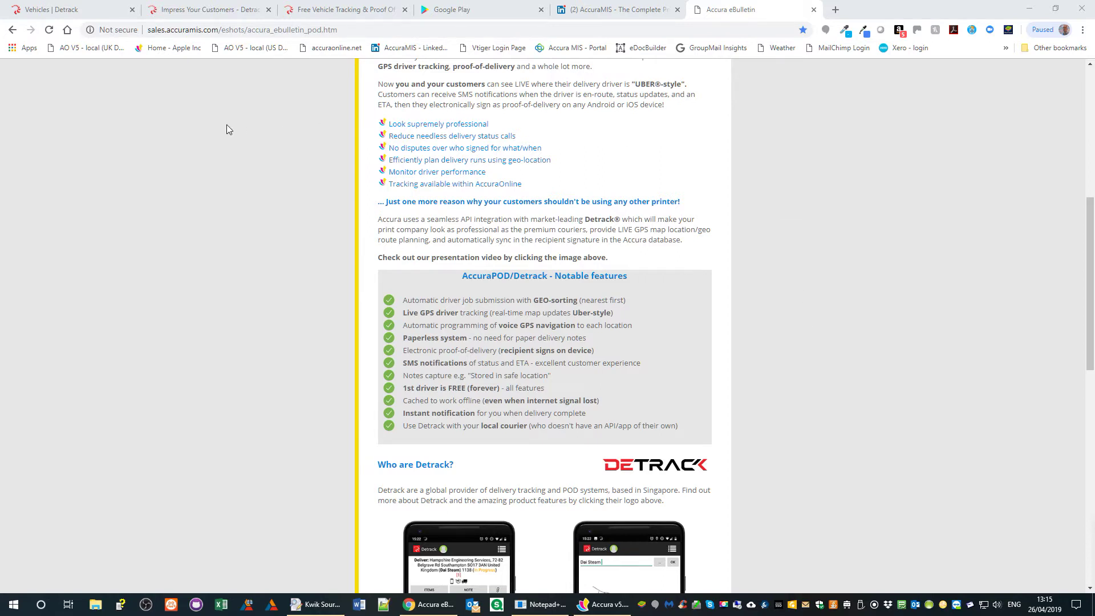
- Switch to the Detrack website and open TOUR > Quick Tour
left_click(339, 13)
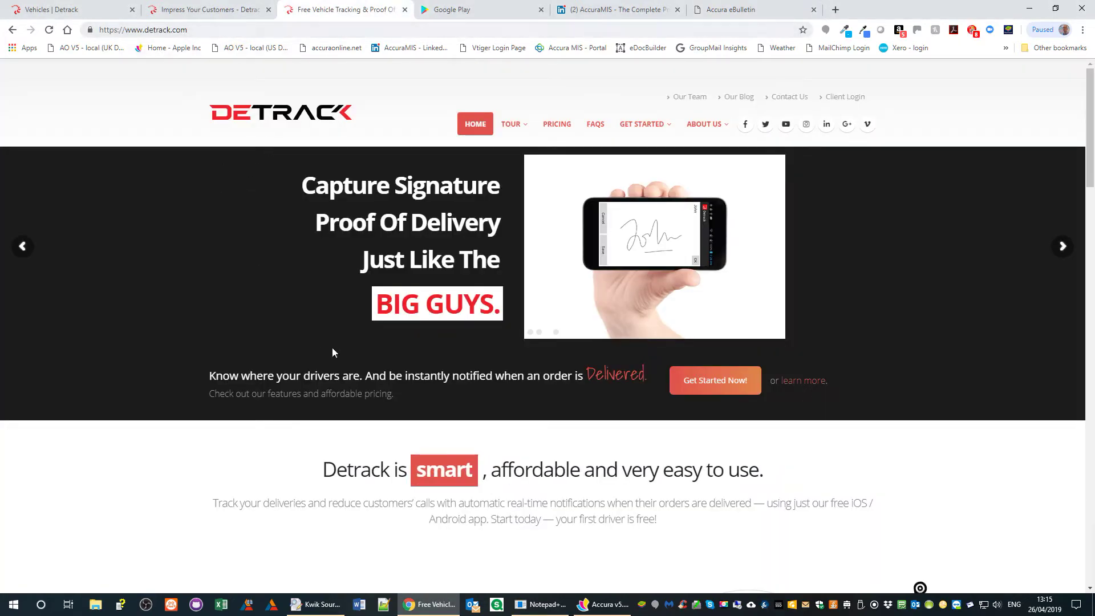
scroll(700, 491, "down", 3)
scroll(704, 474, "down", 3)
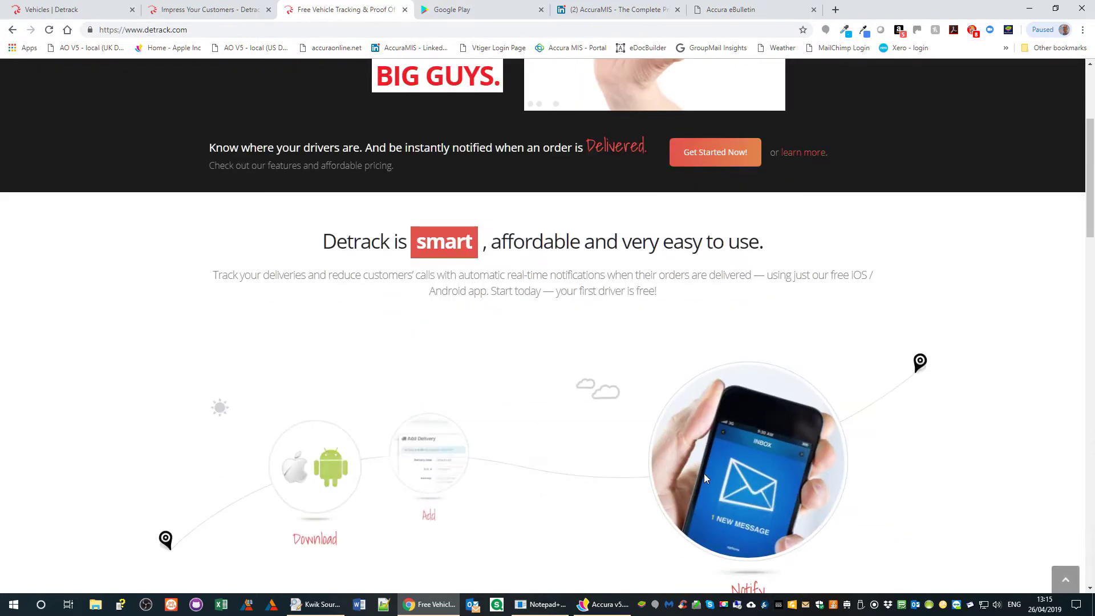
scroll(700, 470, "up", 6)
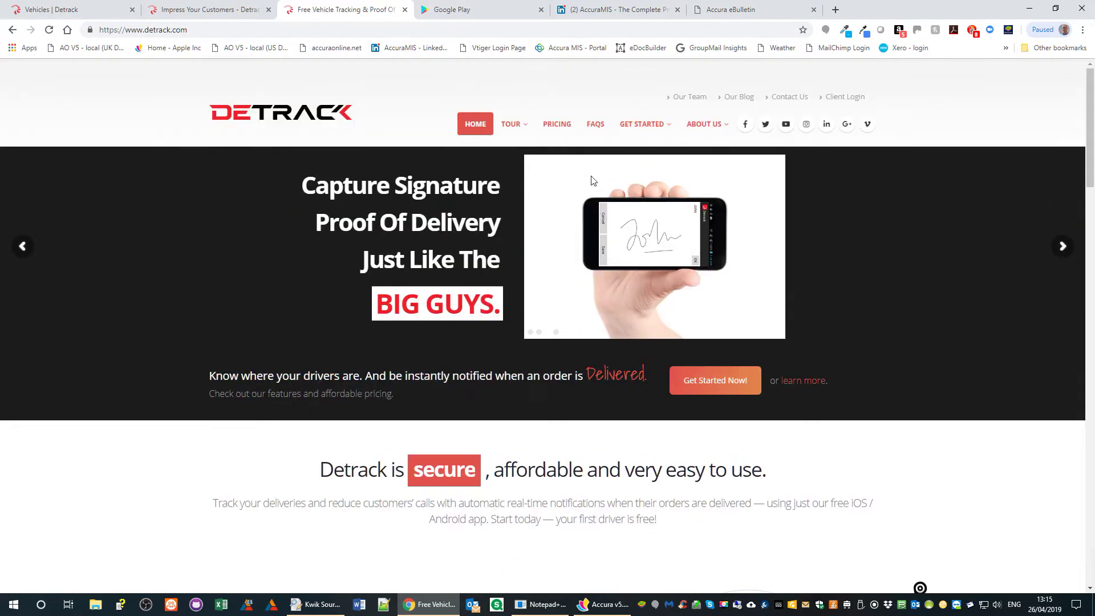
mouse_move(524, 122)
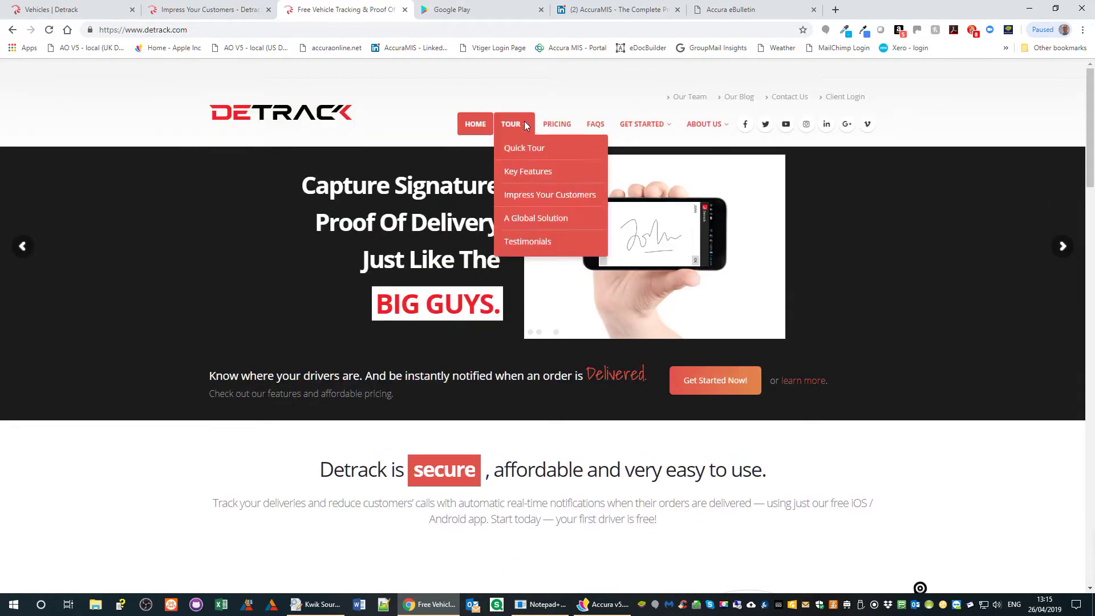
left_click(525, 152)
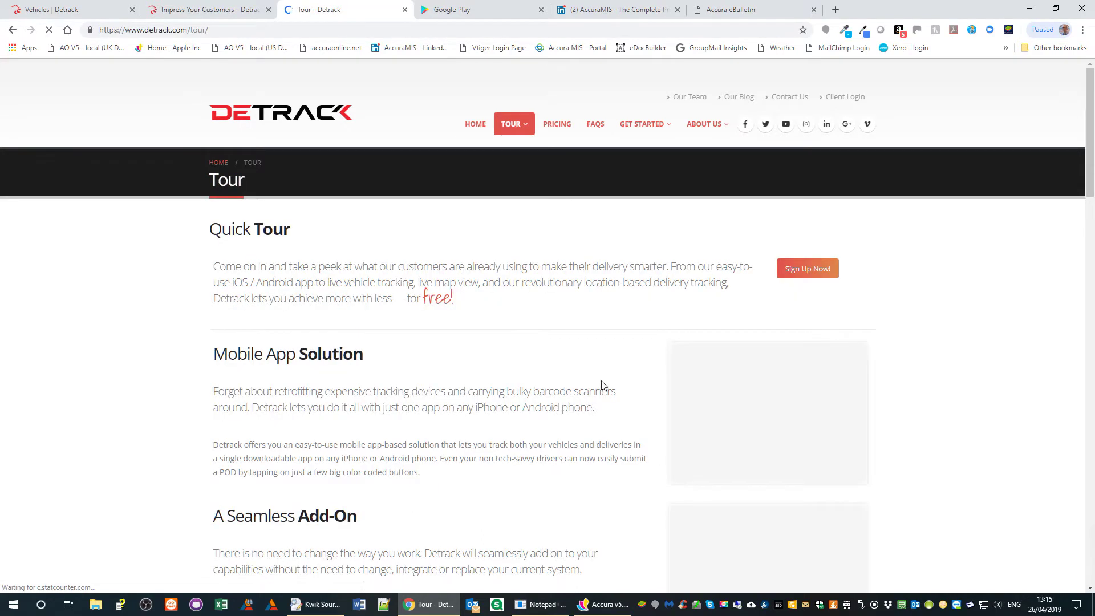
- Scroll through the tour's delivery tracking and proof-of-delivery features, then go to Pricing
scroll(579, 392, "down", 6)
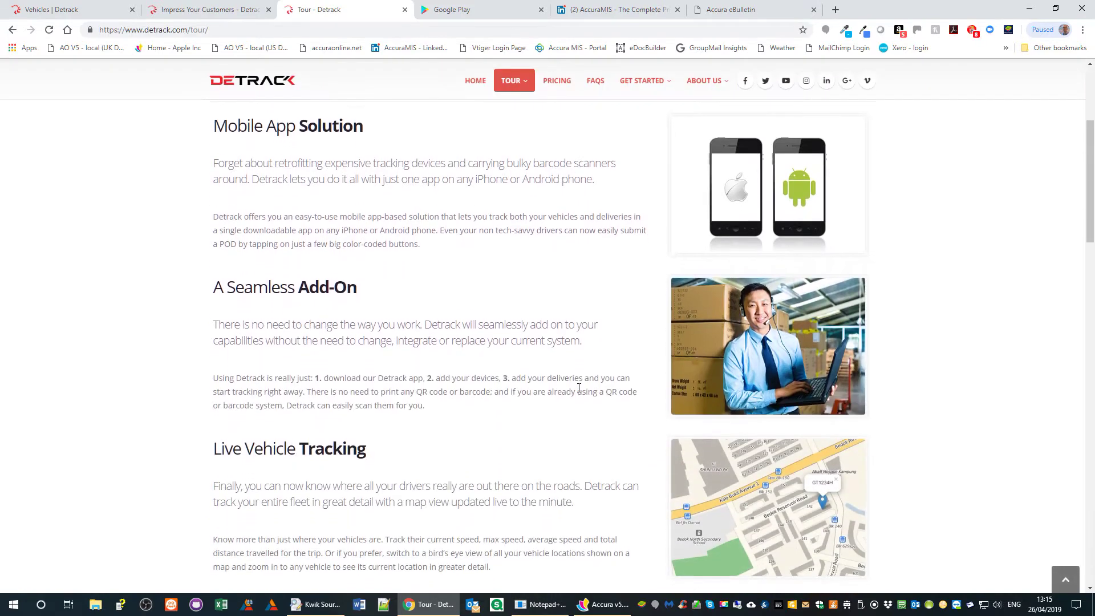
scroll(579, 388, "down", 5)
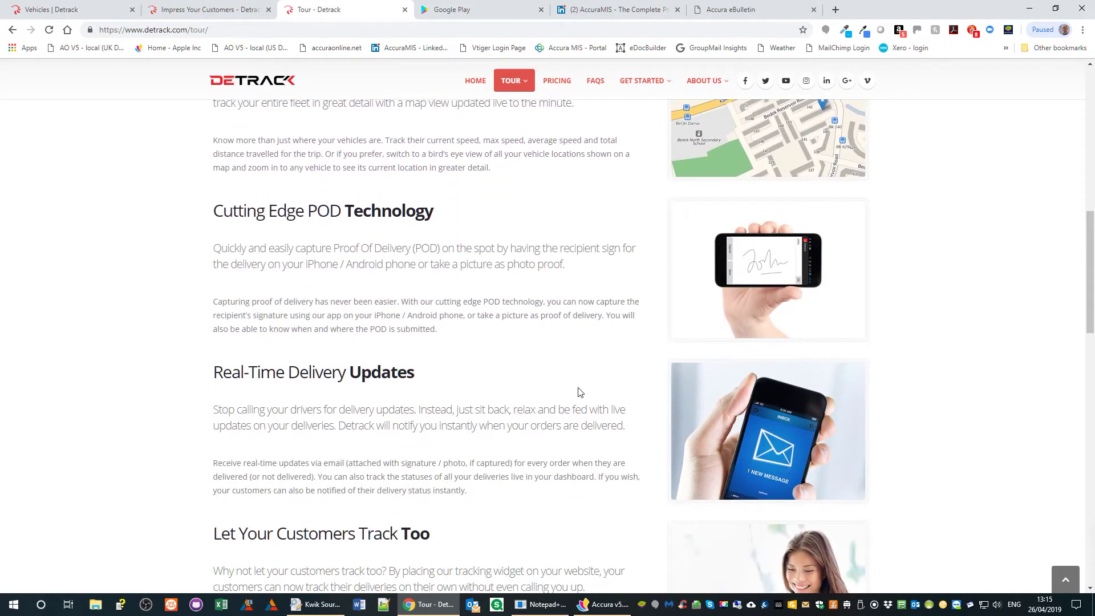
scroll(579, 391, "down", 1)
scroll(579, 392, "down", 4)
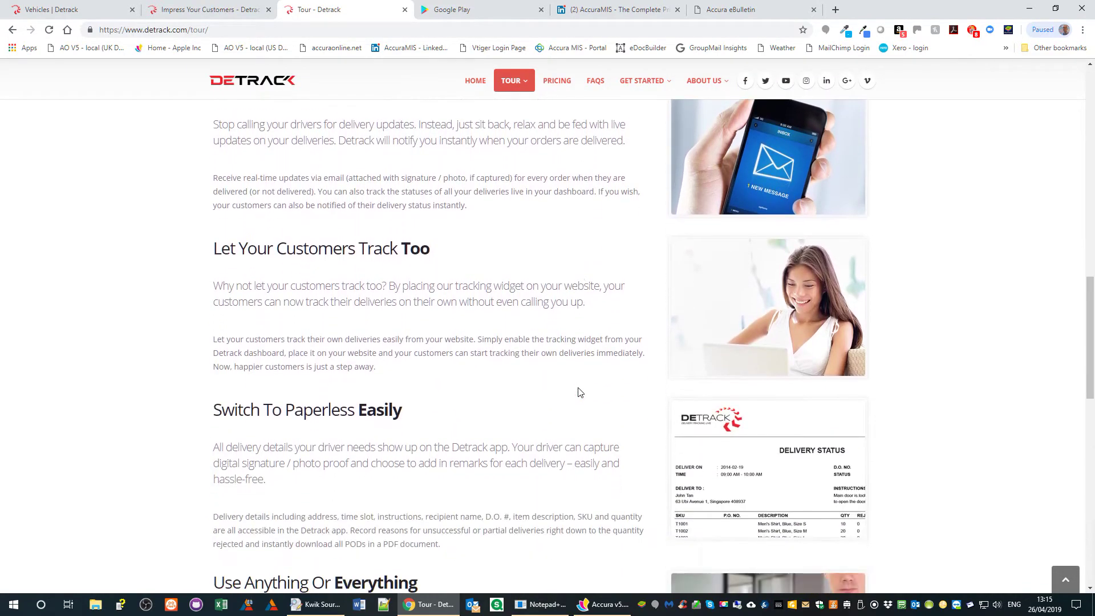
scroll(578, 392, "down", 3)
scroll(579, 392, "down", 3)
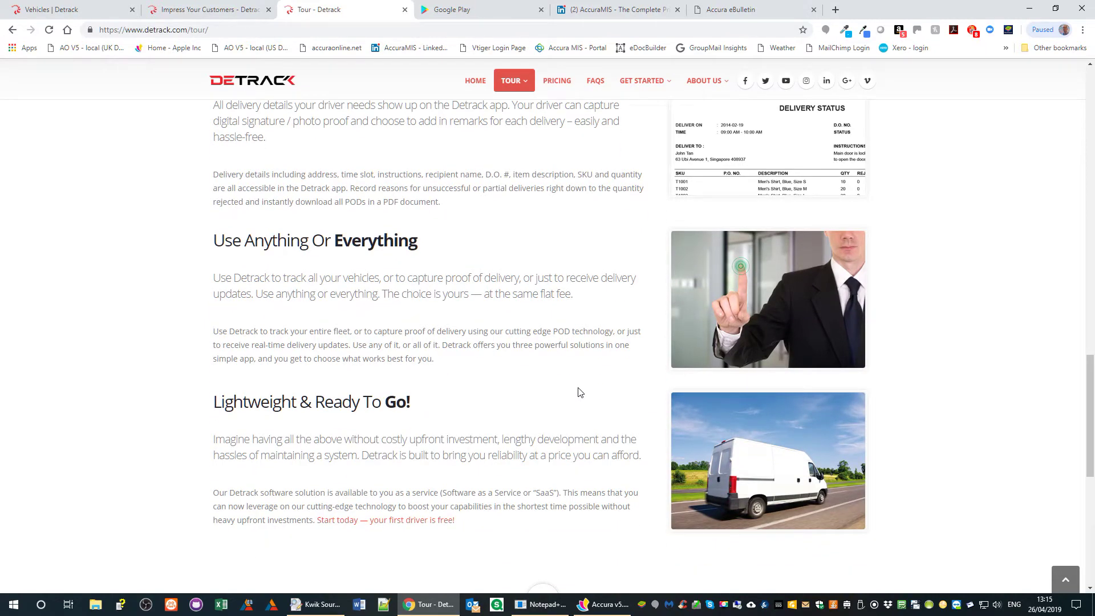
scroll(579, 392, "up", 3)
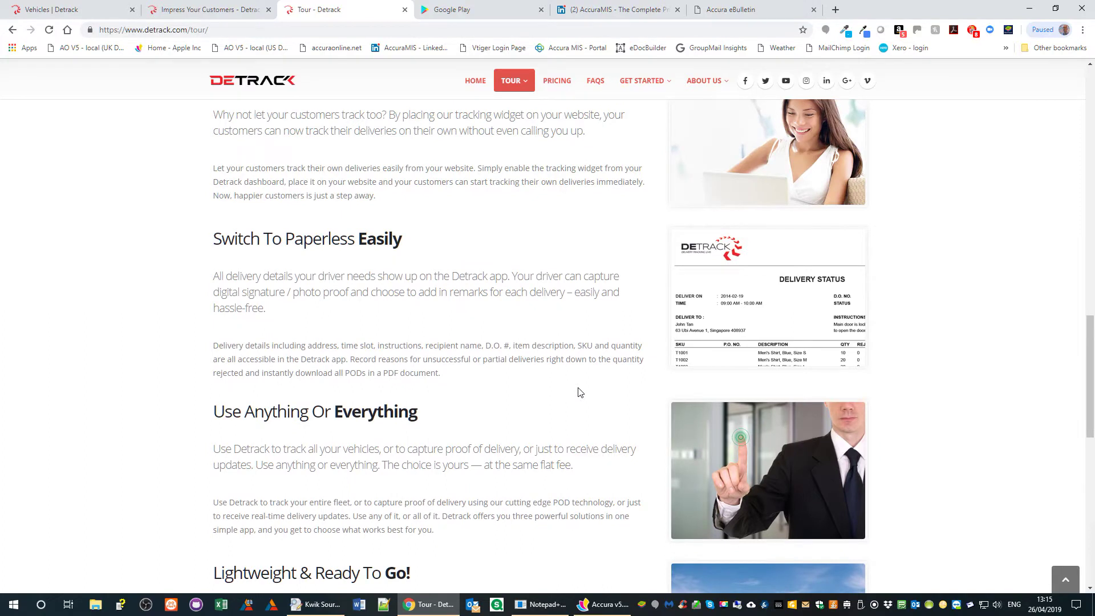
left_click(557, 80)
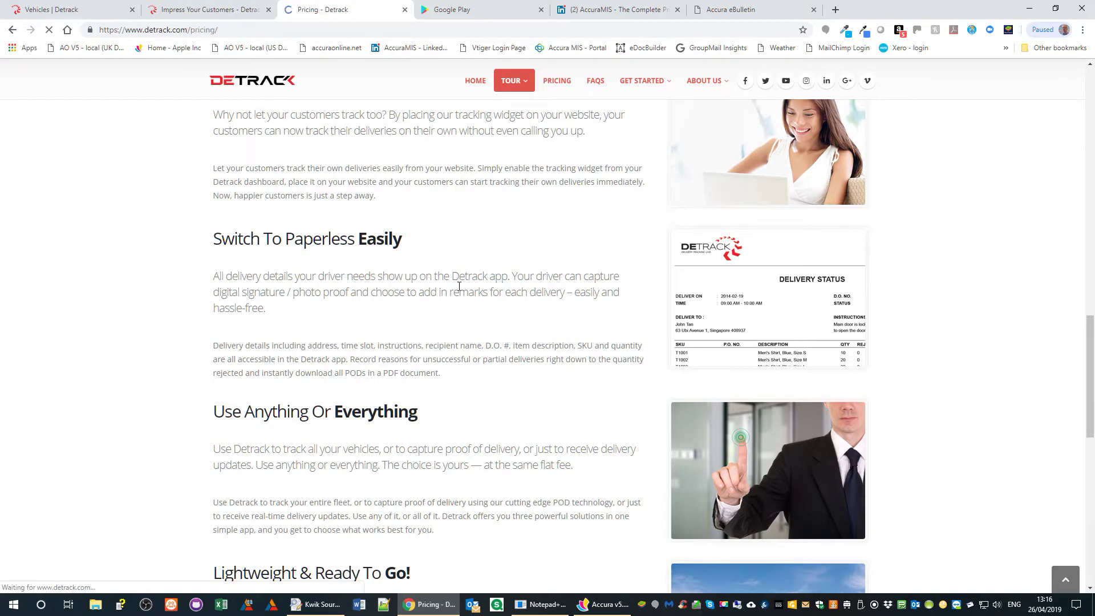
- Scroll through the Monthly $24, Annually $240 and Free $0 per-driver plans
scroll(992, 277, "down", 3)
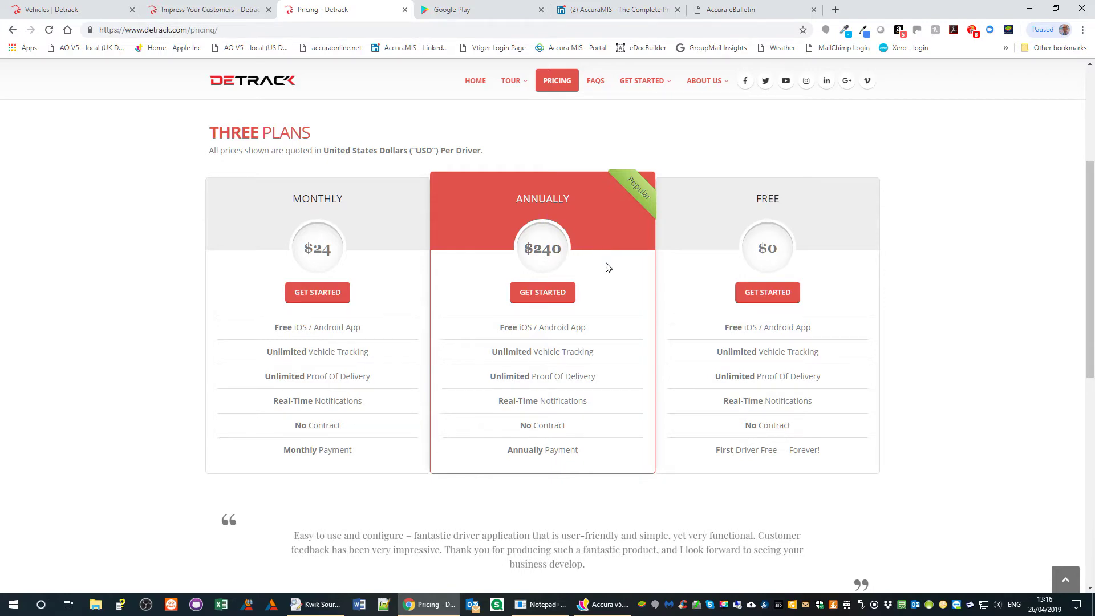
scroll(963, 423, "up", 4)
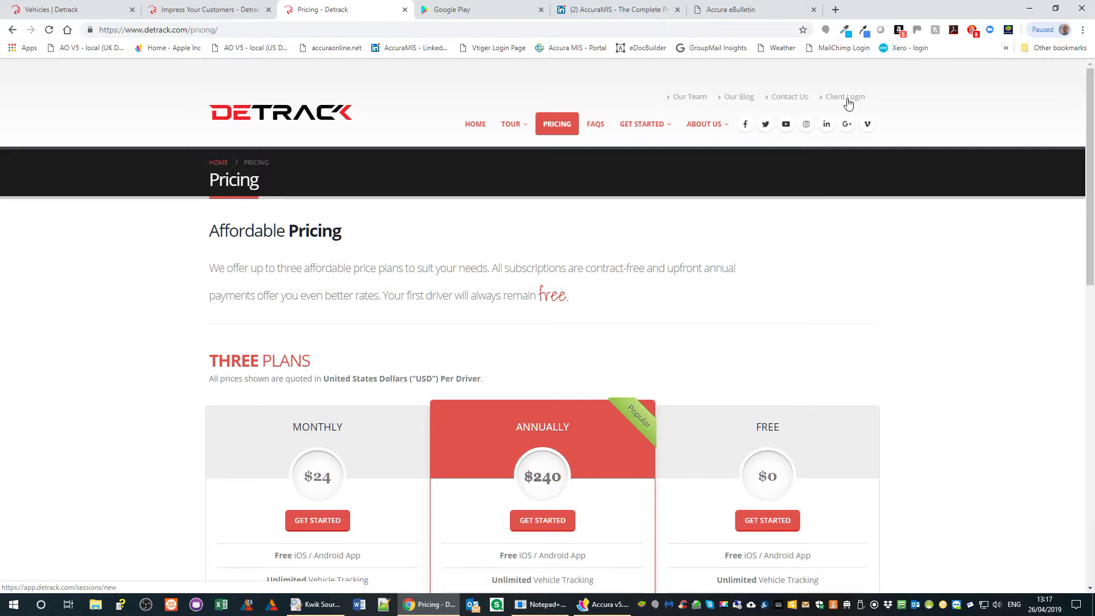
- Switch to the Detrack Vehicles dashboard, showing no vehicles and 1 Free + 0 Paid subscriptions
left_click(80, 16)
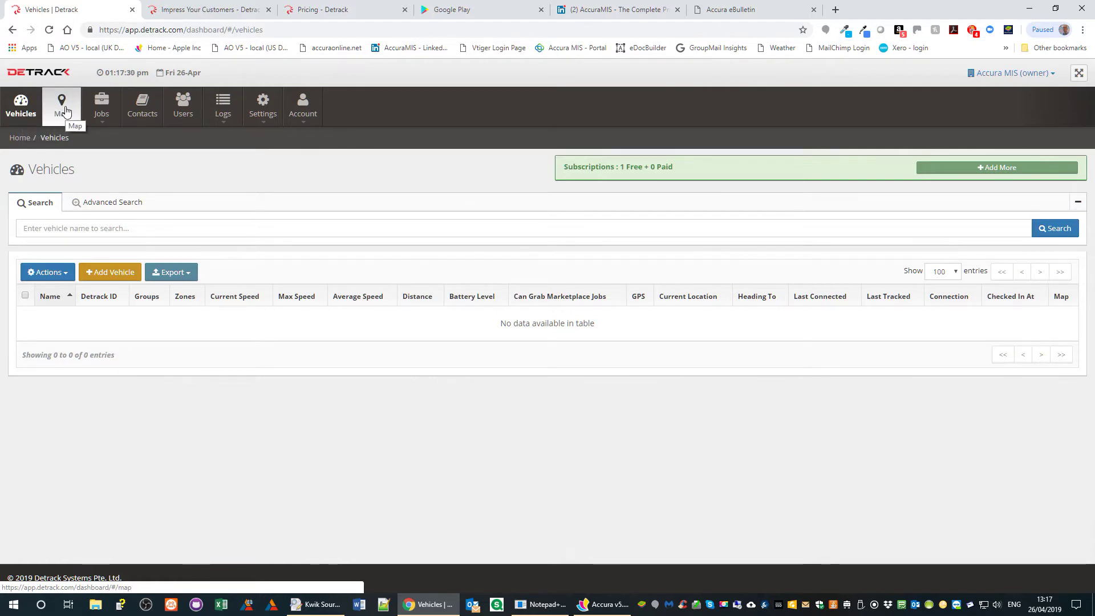
mouse_move(107, 109)
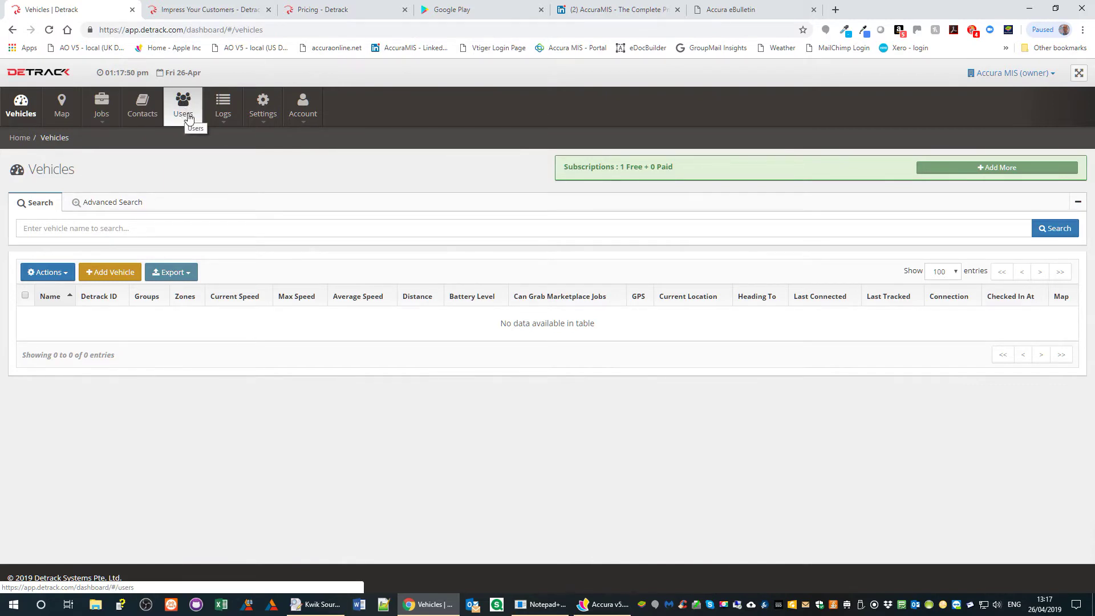
mouse_move(261, 113)
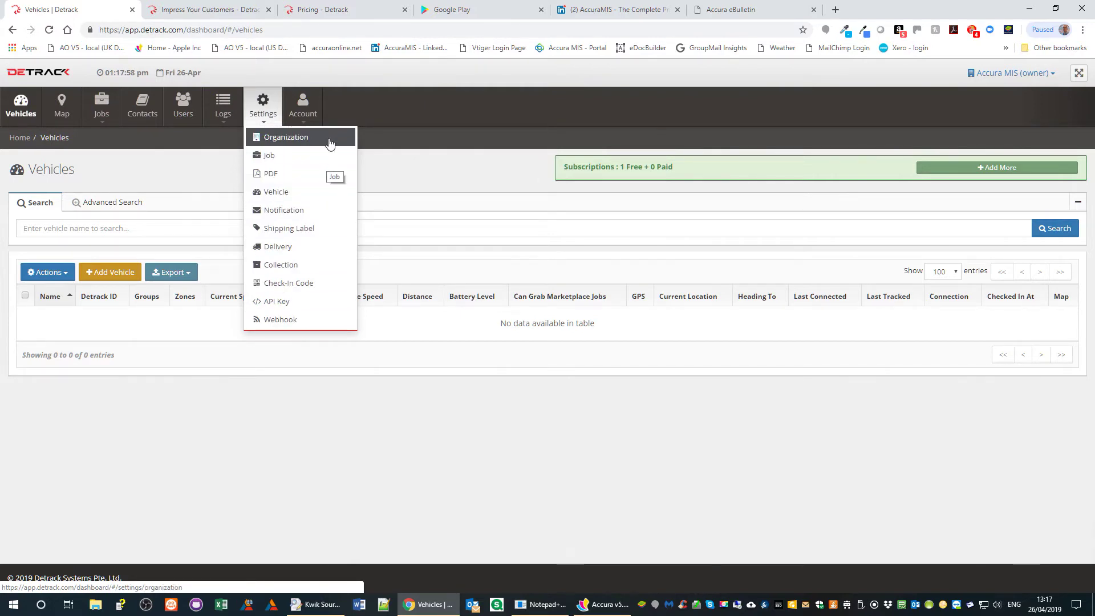
- Copy the account's API key from Detrack's Settings > API Key page, then return to Accura
left_click(289, 310)
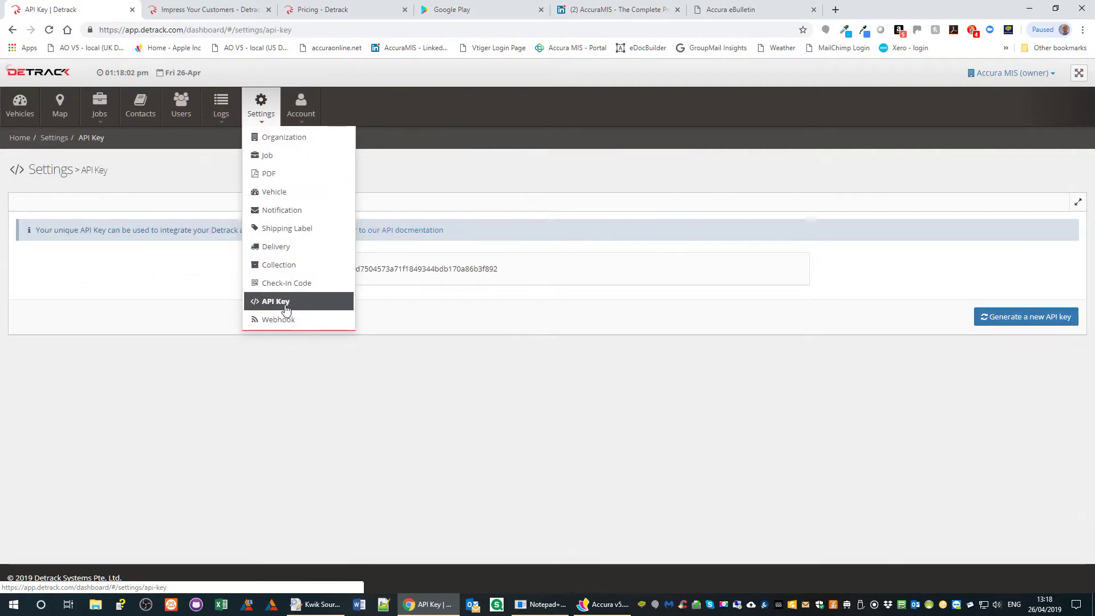
left_click_drag(511, 274, 293, 287)
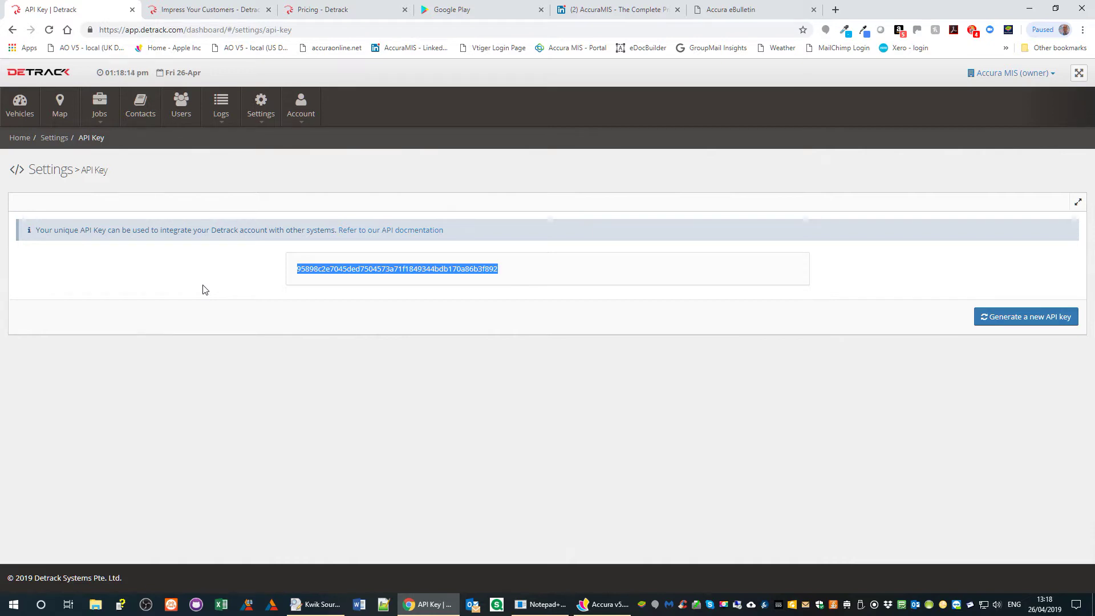
right_click(353, 269)
left_click(371, 277)
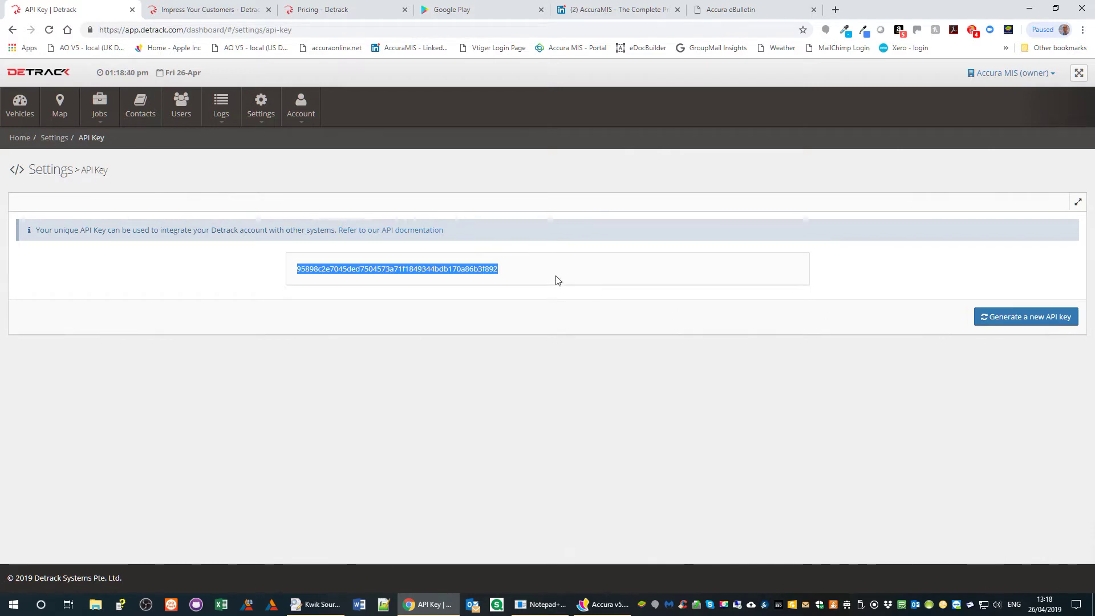
left_click(600, 605)
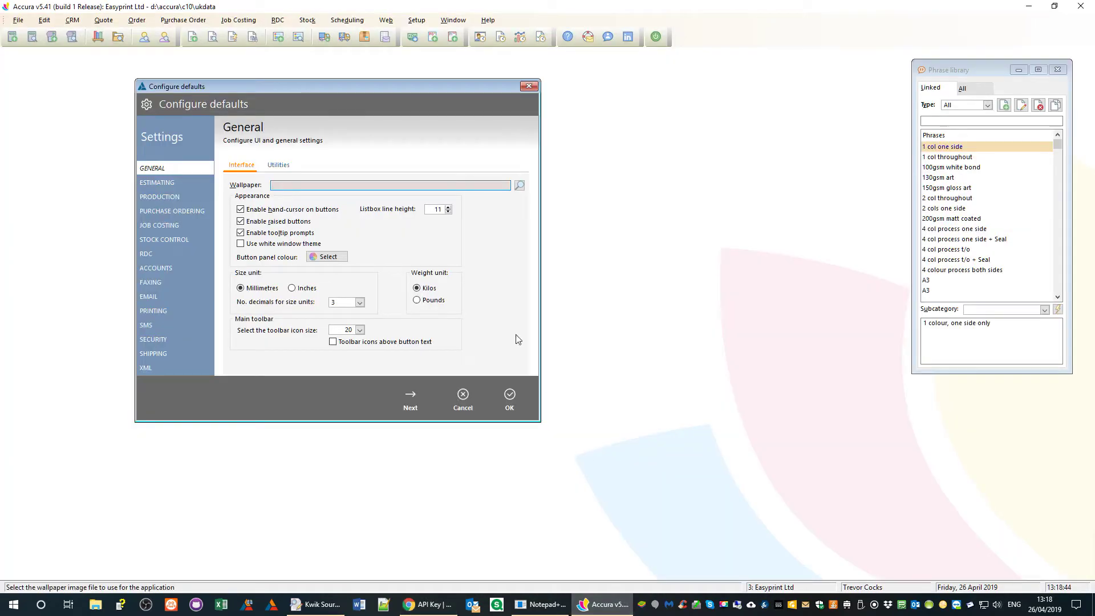
- Under SHIPPING > Proof-of-delivery, choose Detrack as provider and paste in the copied API key
left_click(160, 353)
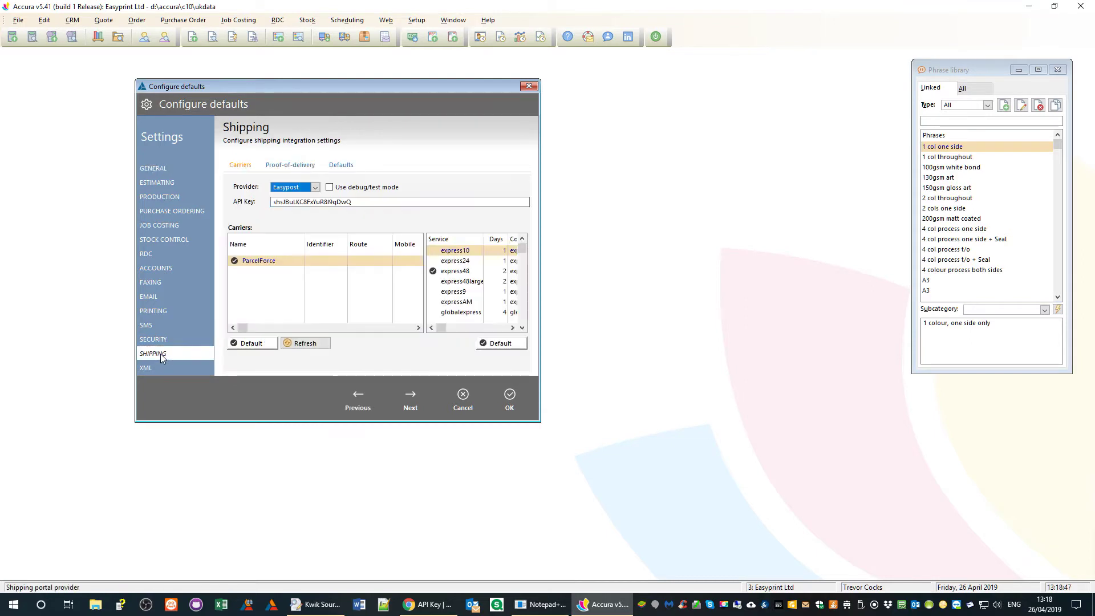
left_click(294, 168)
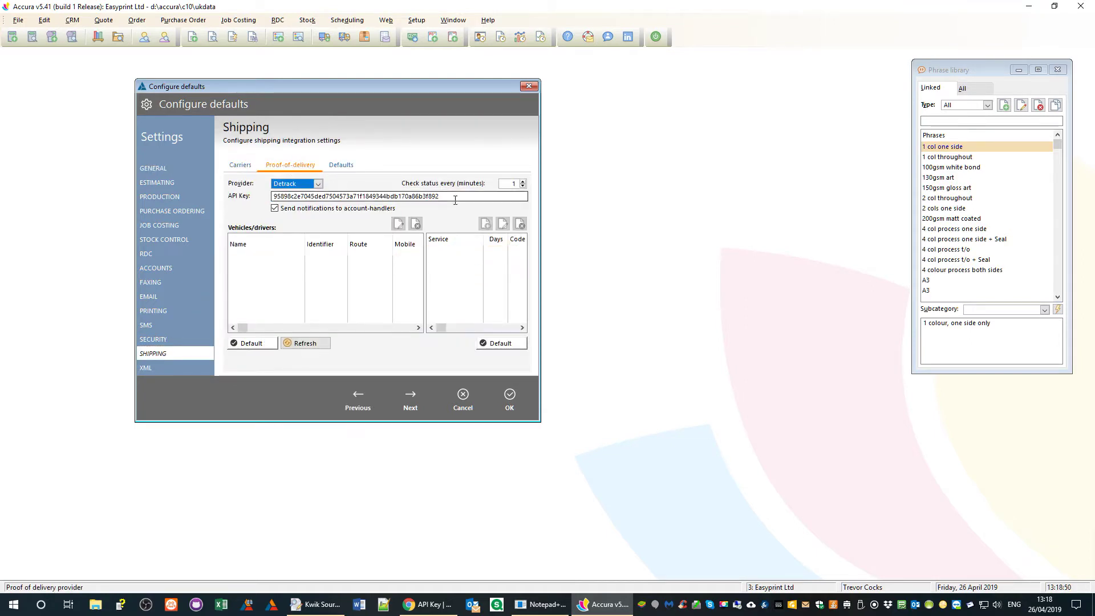
left_click_drag(450, 198, 273, 197)
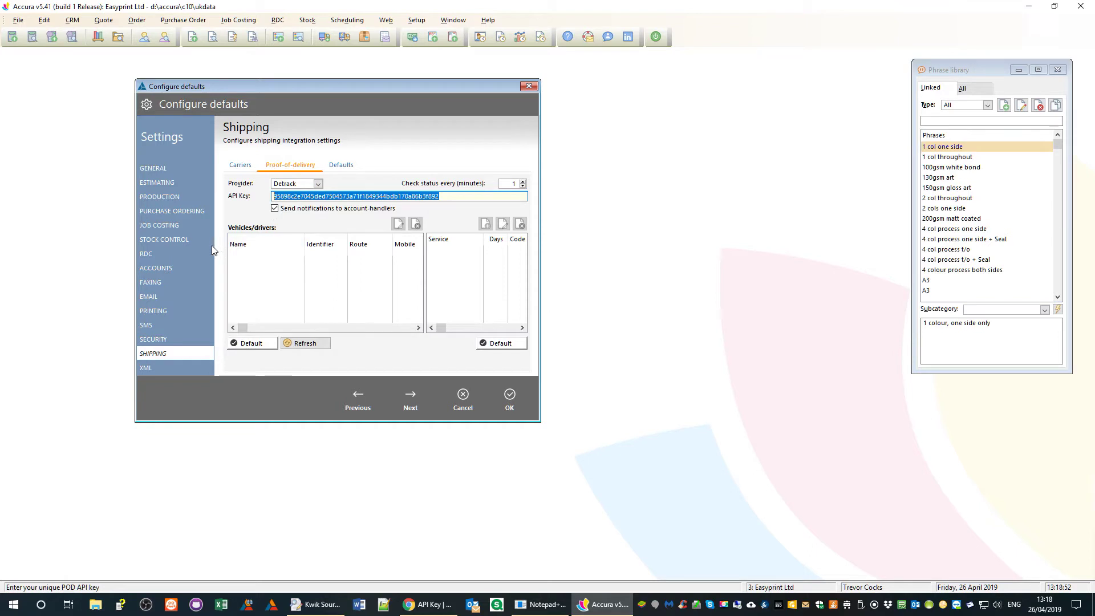
right_click(288, 196)
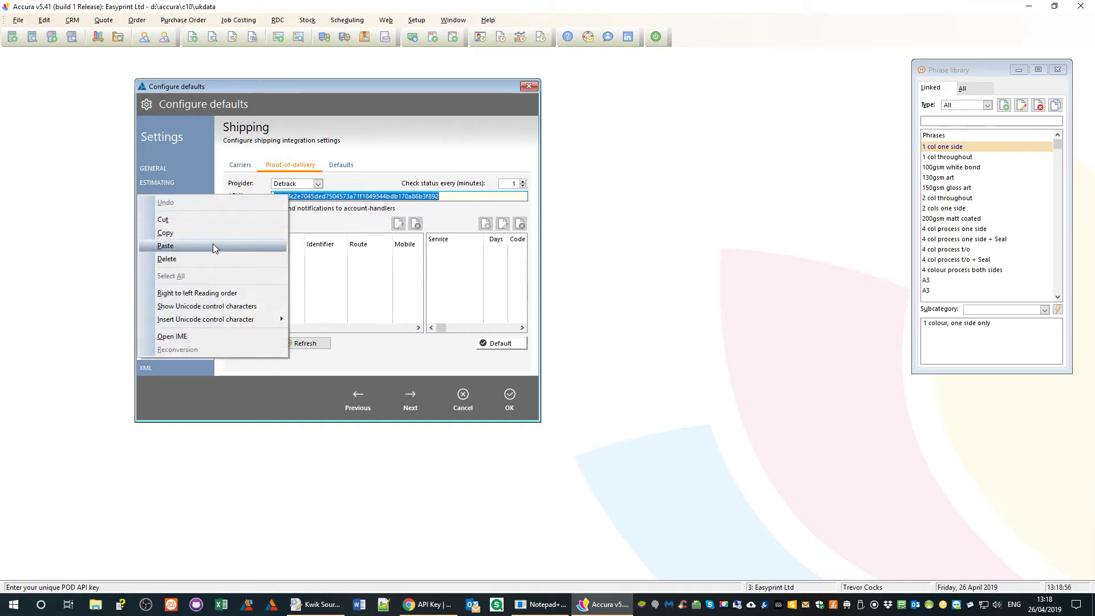
left_click(213, 246)
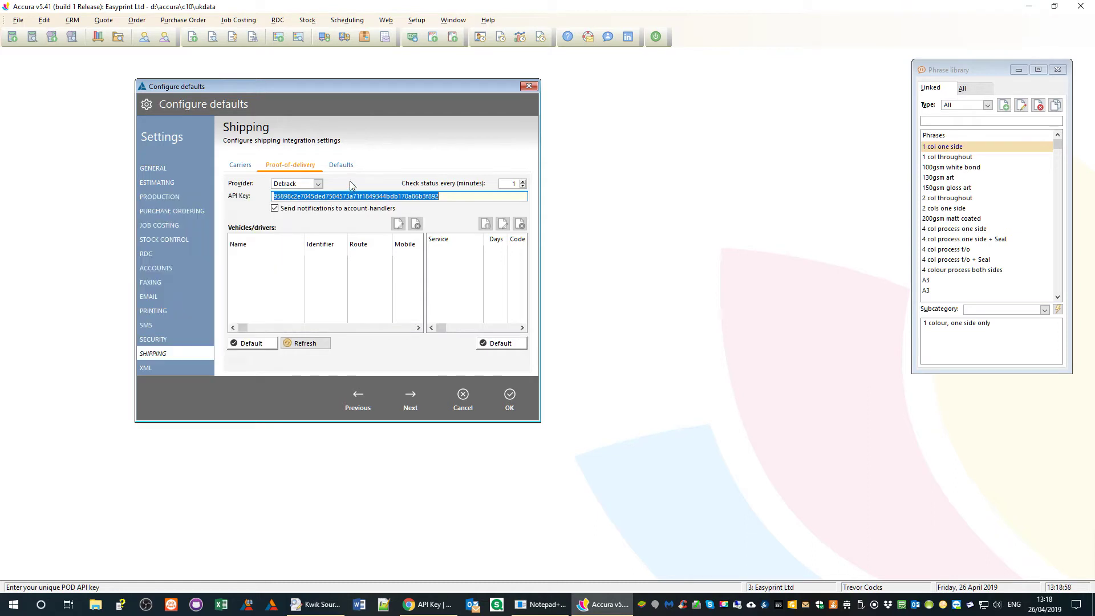
left_click(318, 184)
left_click(288, 193)
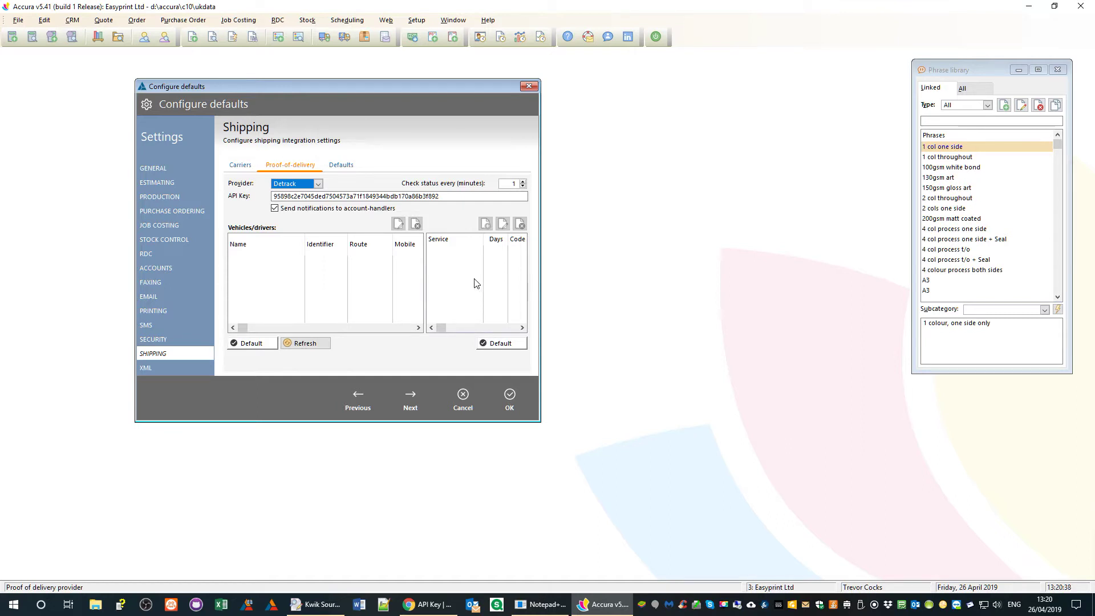
left_click(430, 610)
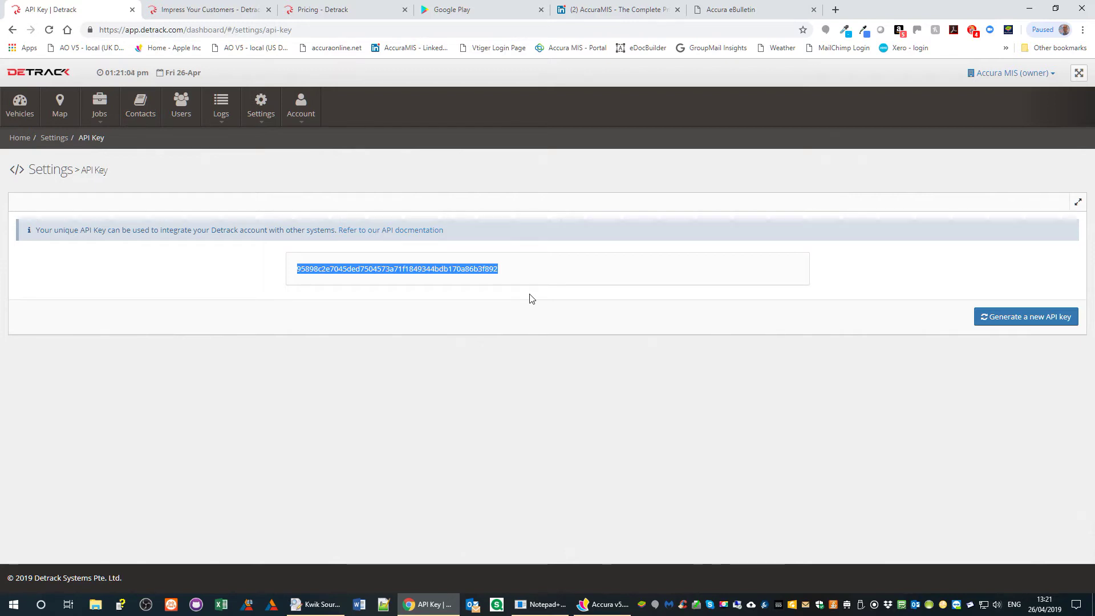
- Search Google Play for 'detrack' and open the Detrack Proof Of Delivery POD app page
left_click(486, 16)
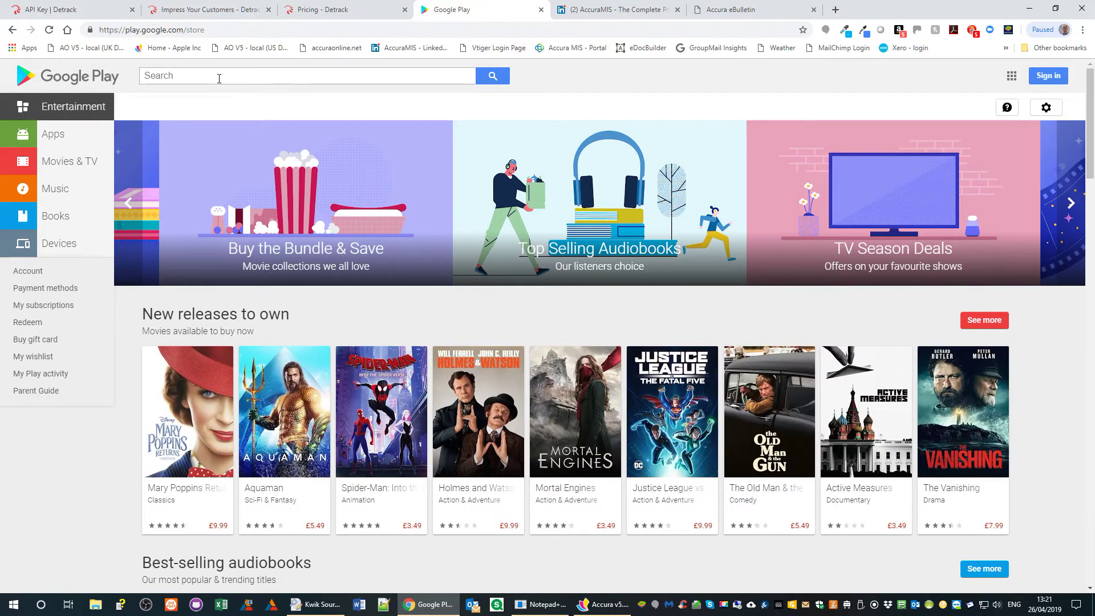
left_click(219, 79)
type("detrack")
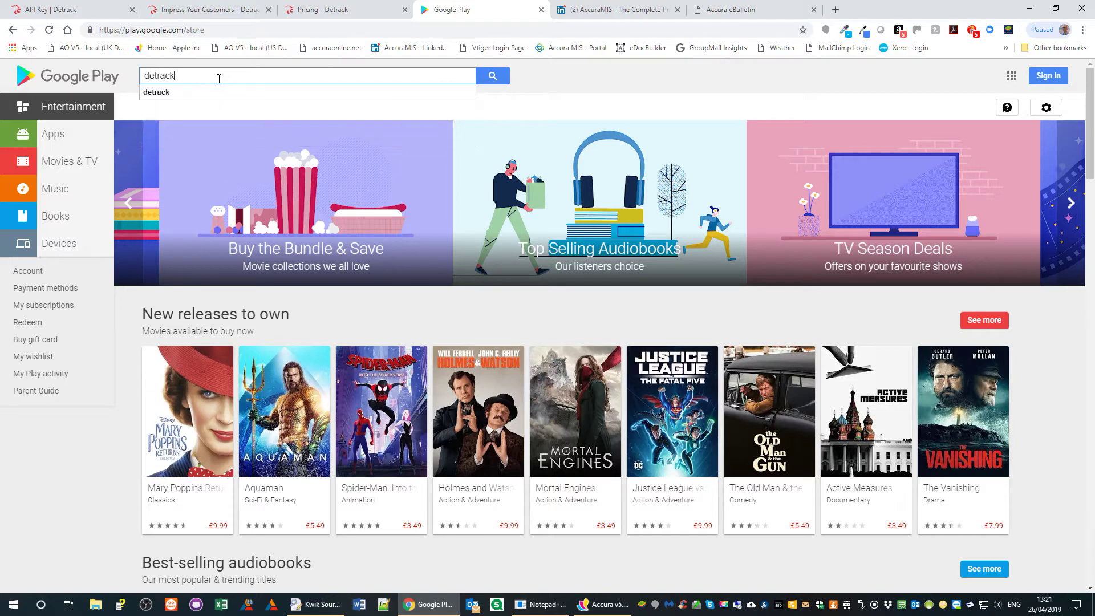
left_click(489, 76)
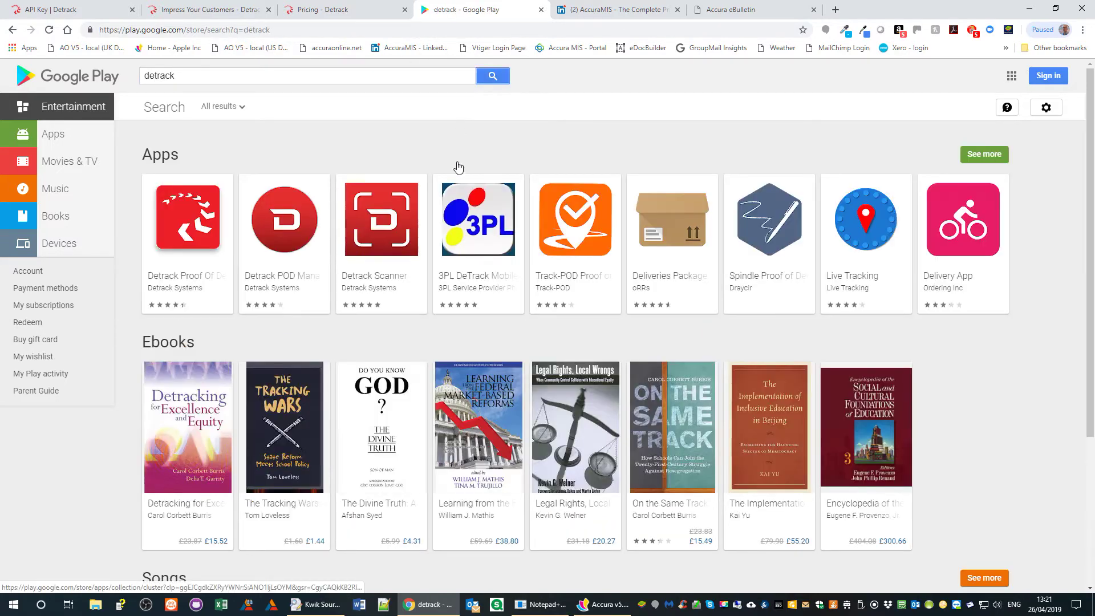
left_click(305, 203)
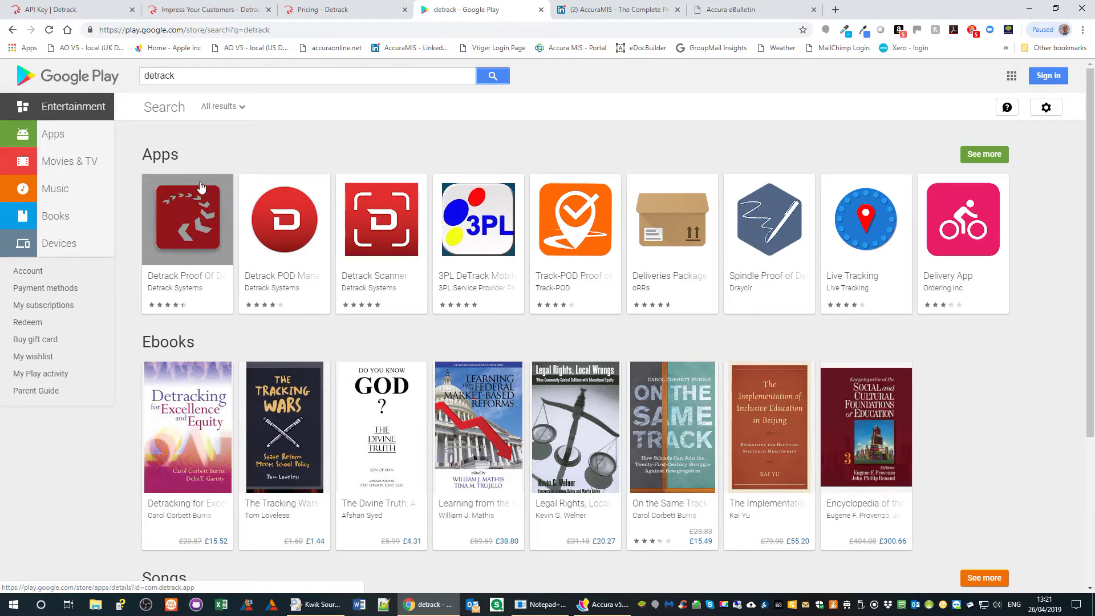
left_click(186, 231)
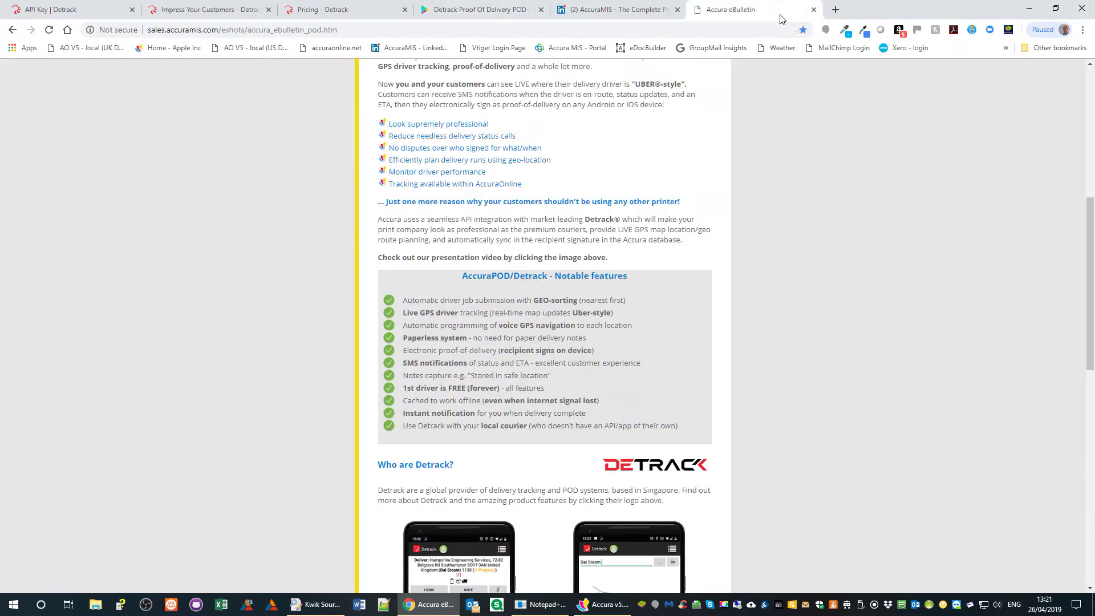
- Switch to the Accura eBulletin browser tab
left_click(779, 15)
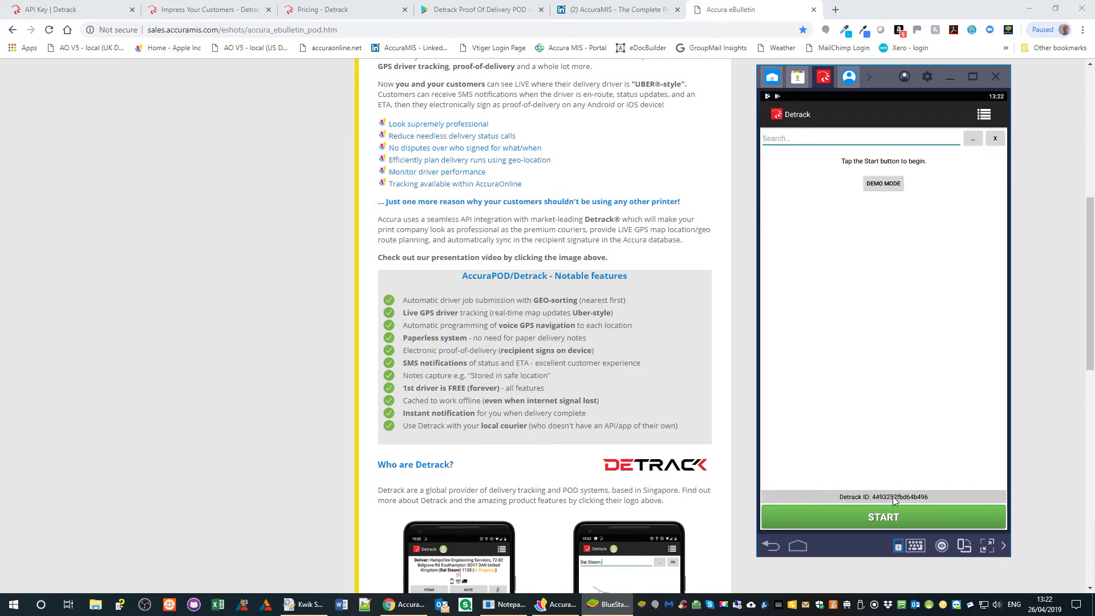
- Go to Detrack's Vehicles page and open the Add Vehicle form
left_click(73, 12)
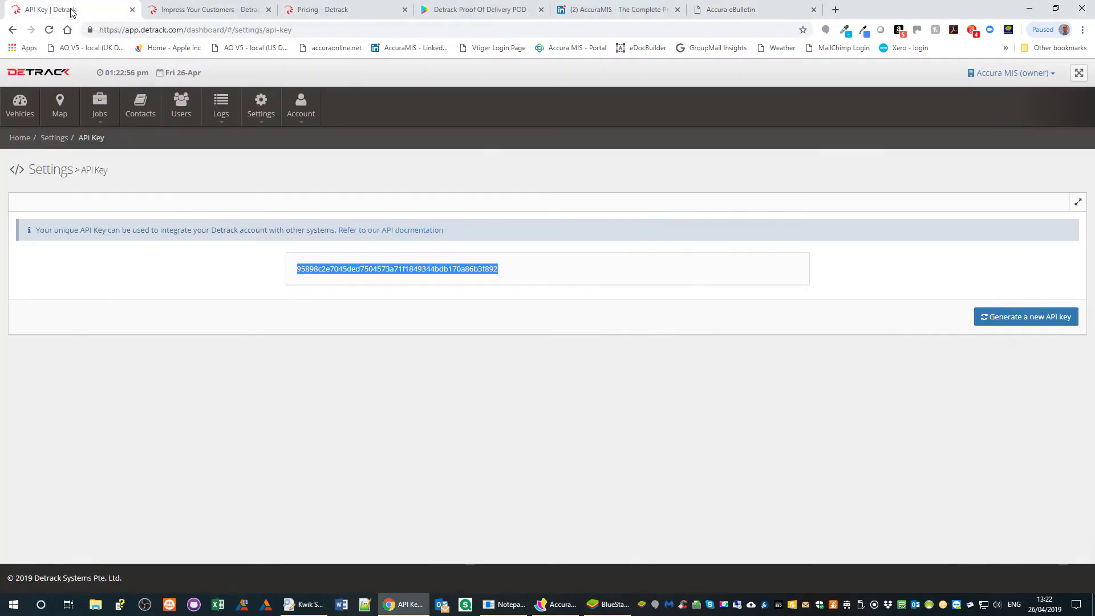
left_click(18, 111)
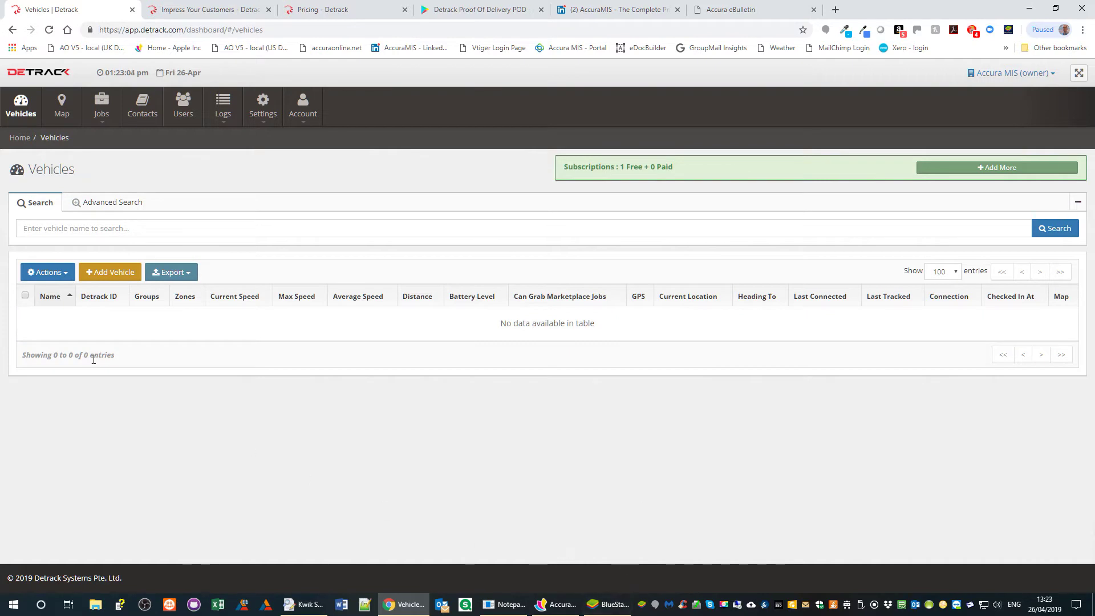
left_click(109, 273)
- Fill Add Vehicle with the device's Detrack ID, driver's name, 55 miles/h limit and mobile number, then save
left_click(457, 195)
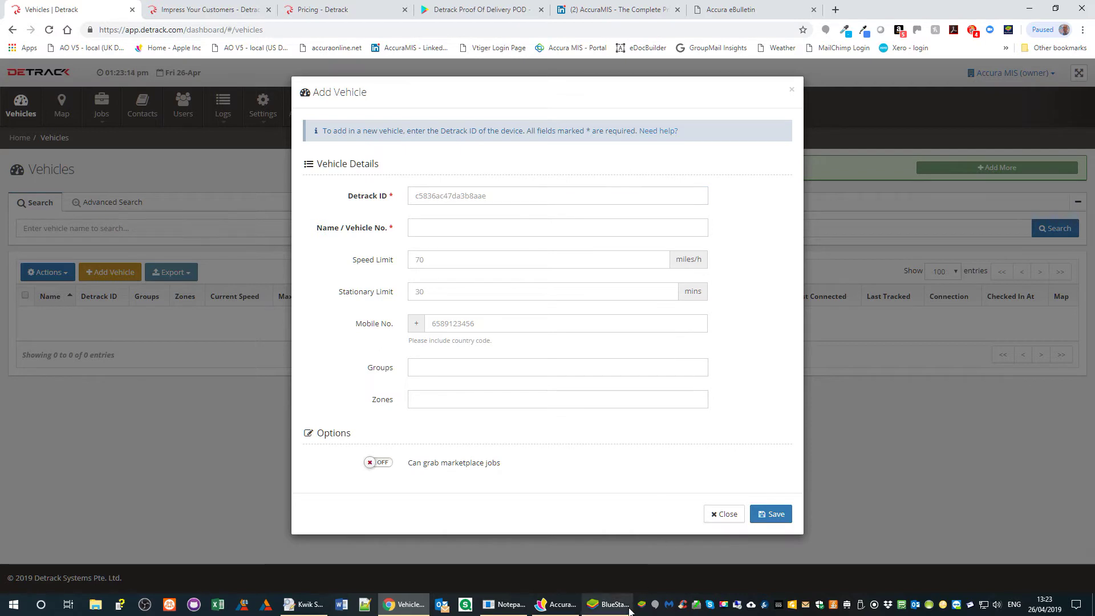
key("Tab")
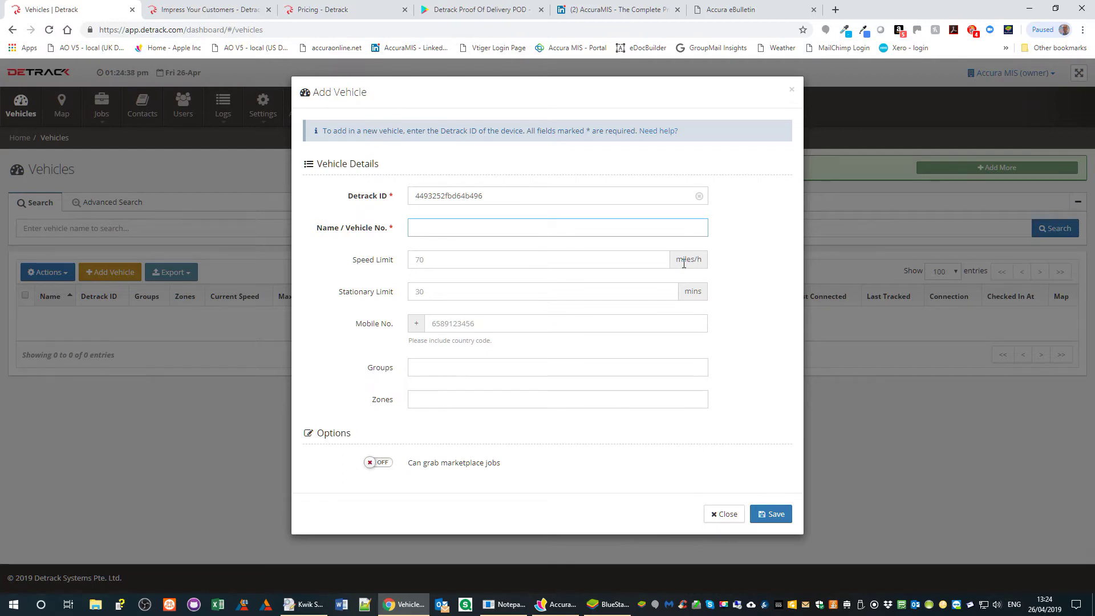
type("Bob")
left_click(684, 263)
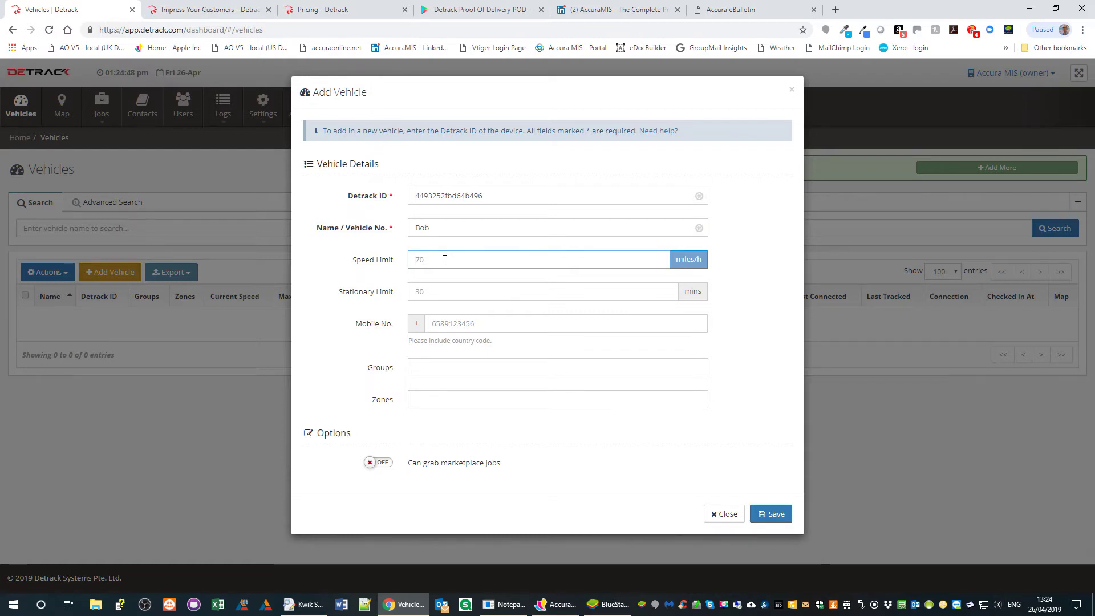
type("55")
key("Tab")
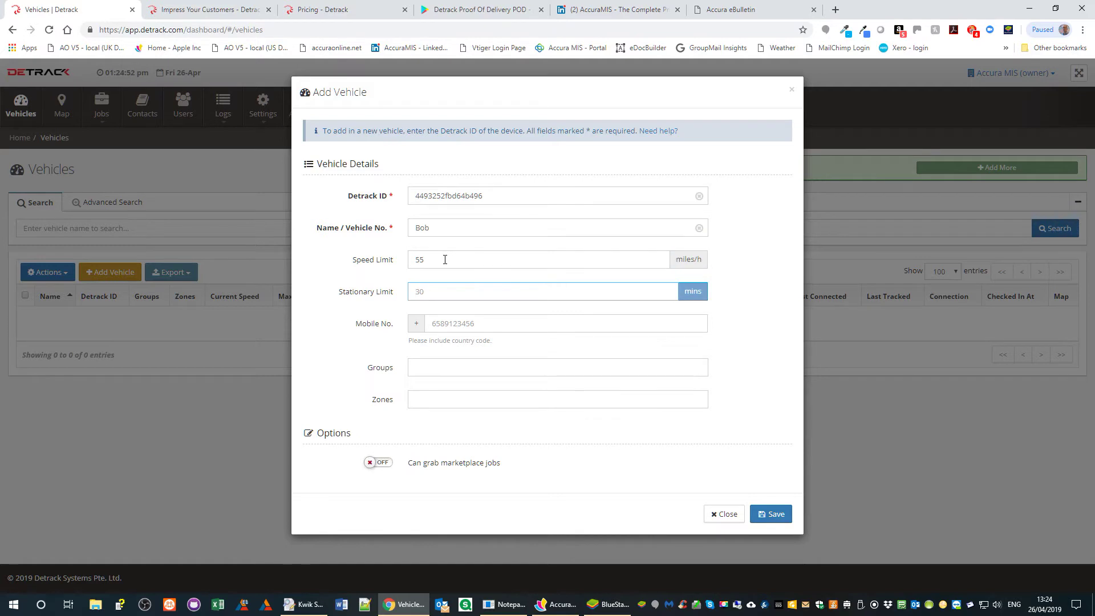
key("Tab")
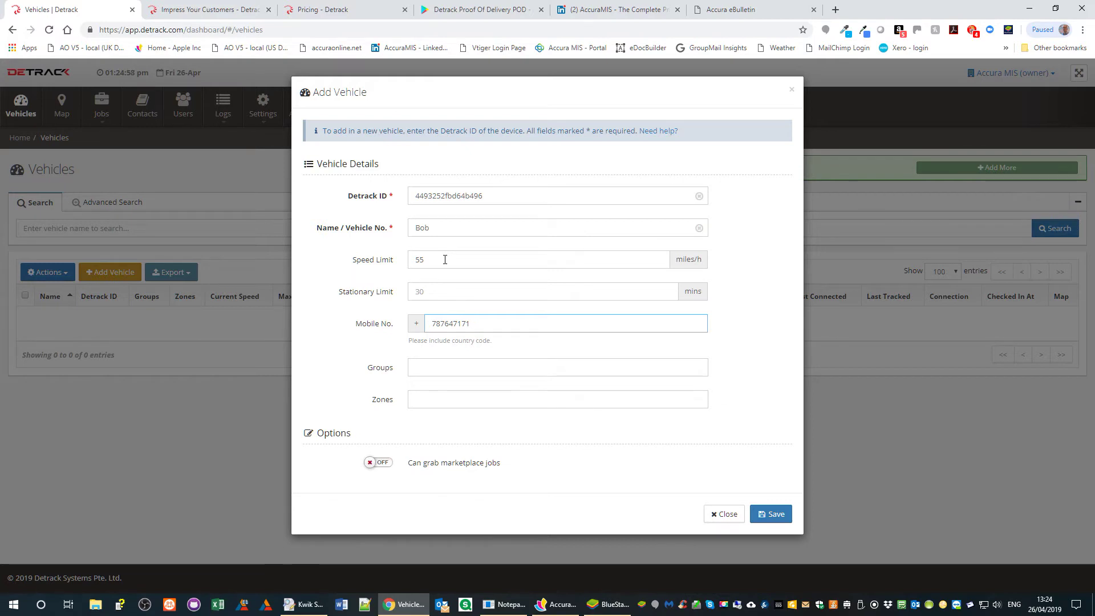
key("Tab")
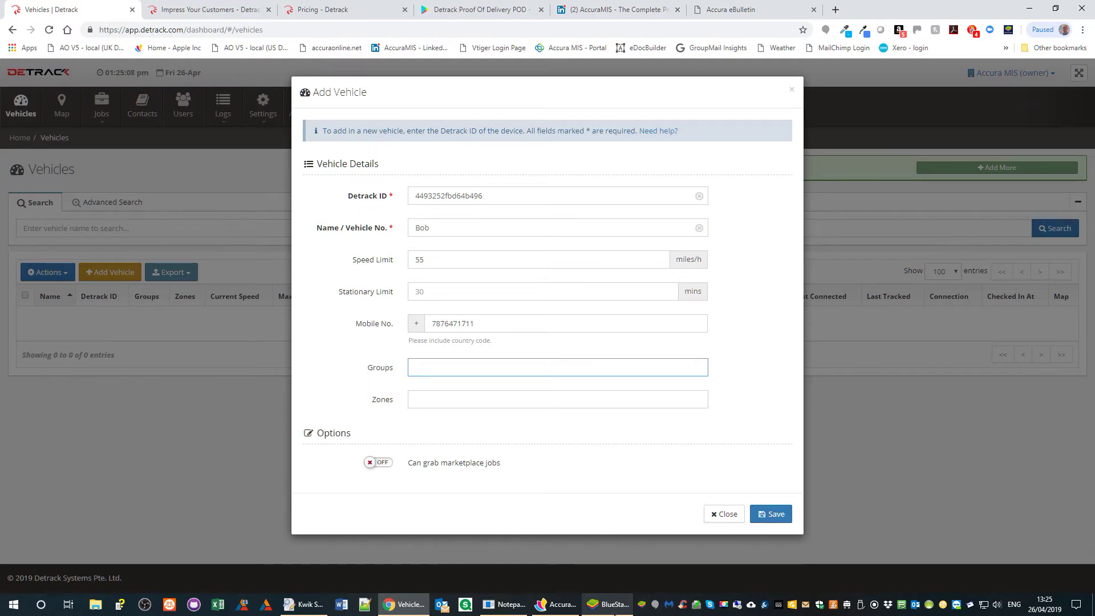
left_click(607, 604)
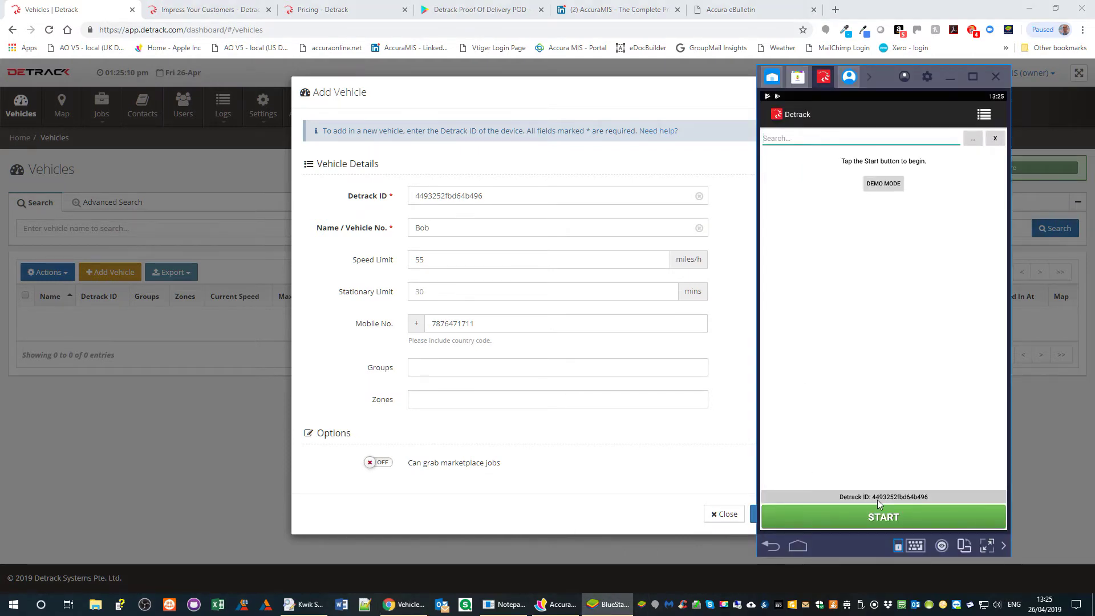
left_click(754, 514)
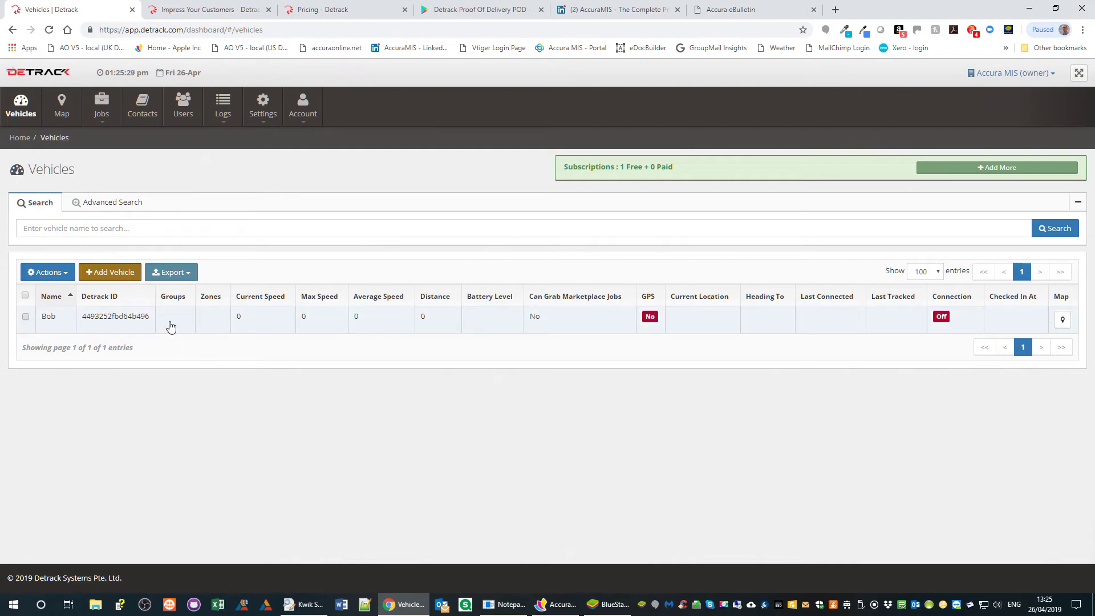
- Start tracking in the BlueStacks driver app and refresh the Vehicles list to confirm it connected
left_click(609, 604)
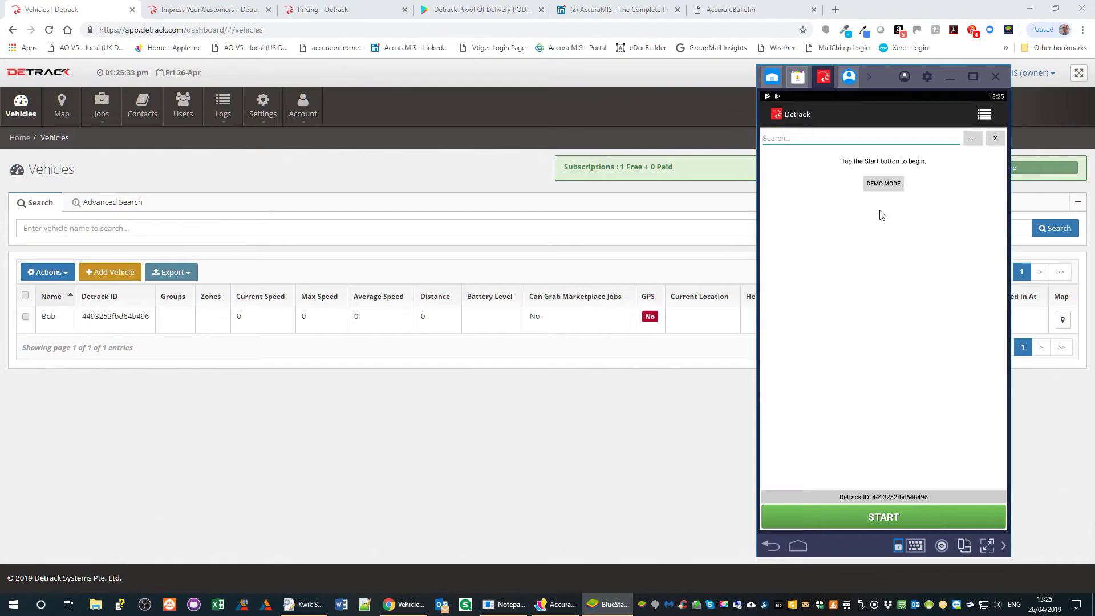
left_click(880, 522)
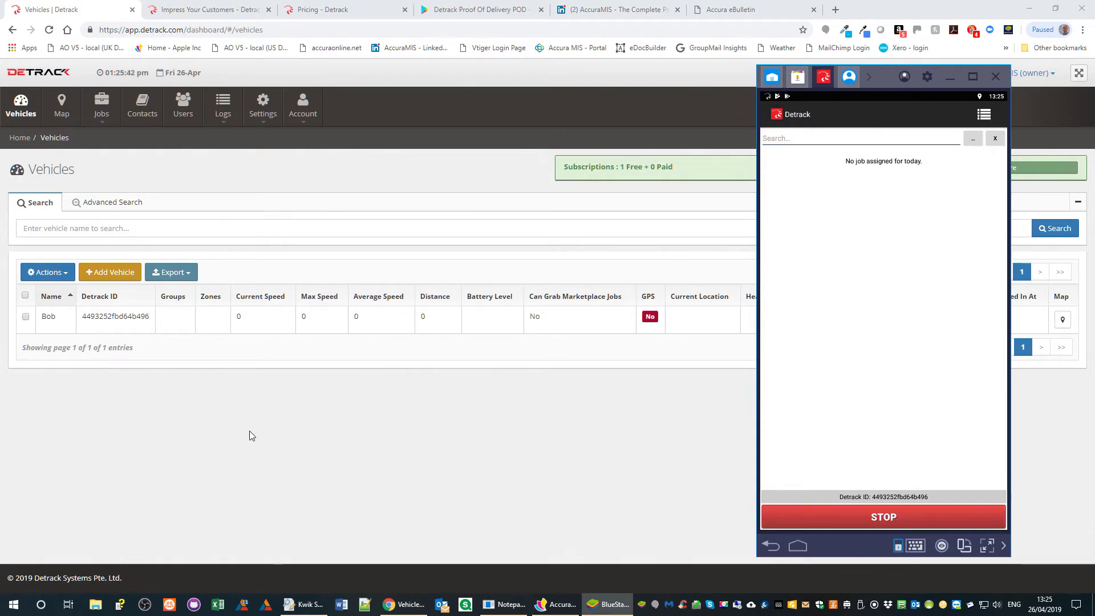
left_click(251, 430)
key("F5")
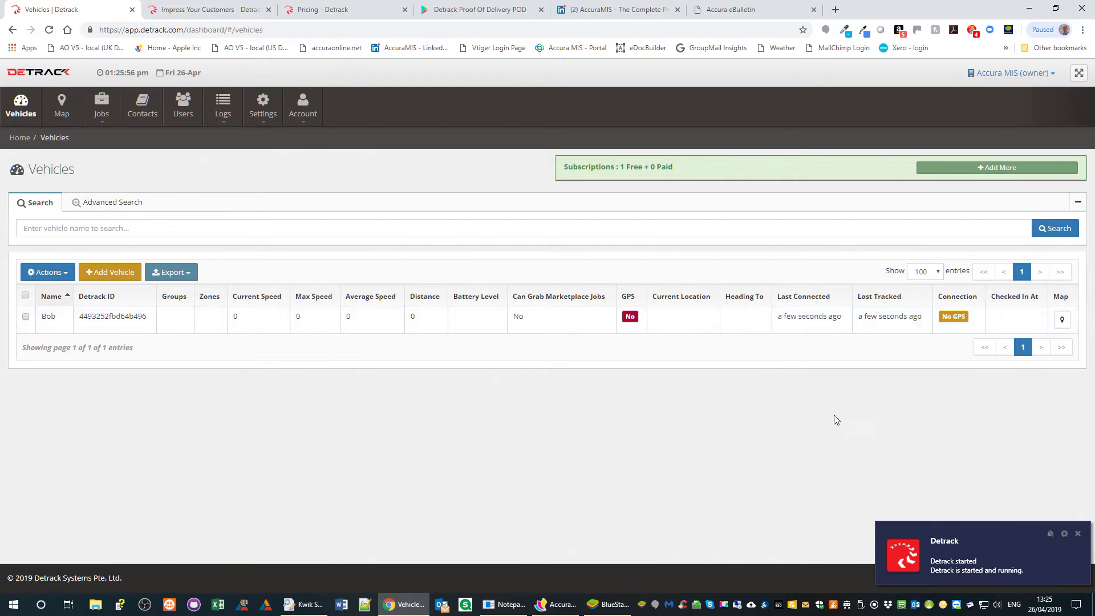
left_click(609, 604)
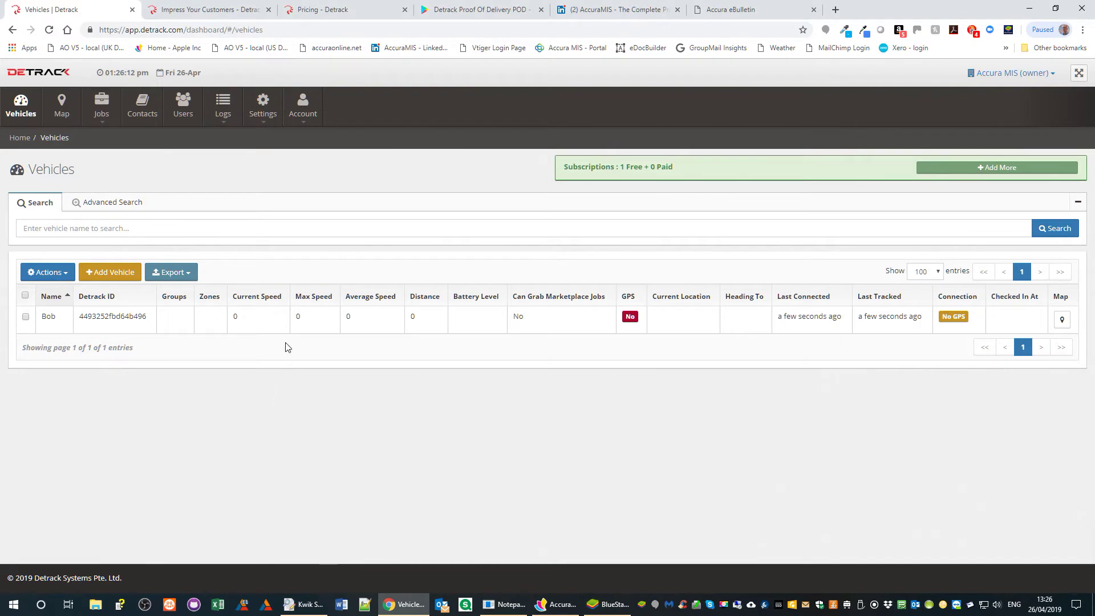
- Open the Delivery heading-to row from Detrack's Settings > Notification list of job-event notifications
left_click(264, 108)
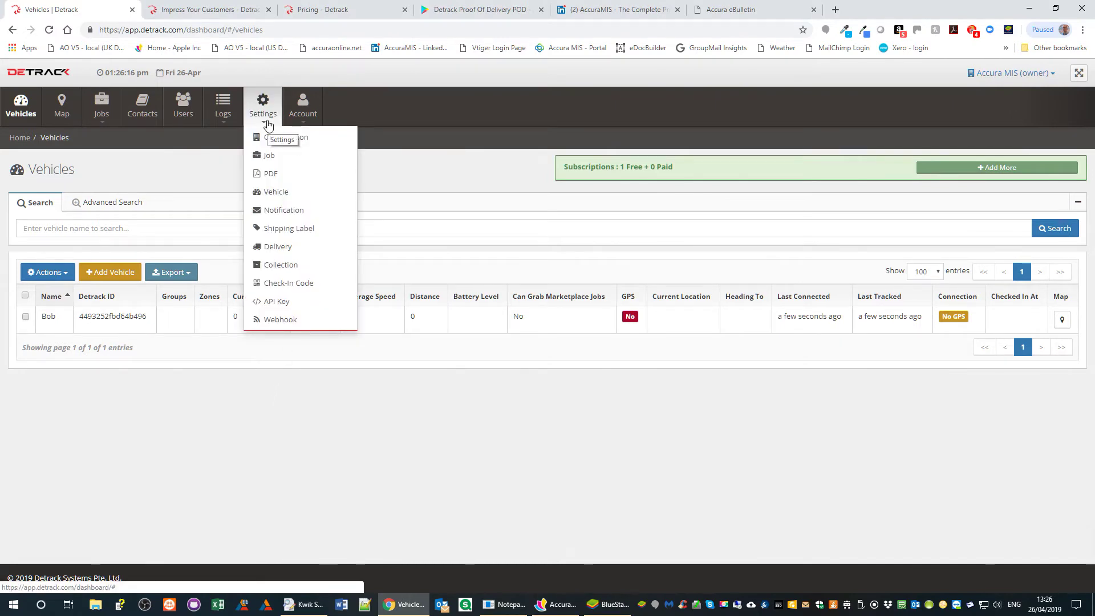
left_click(281, 213)
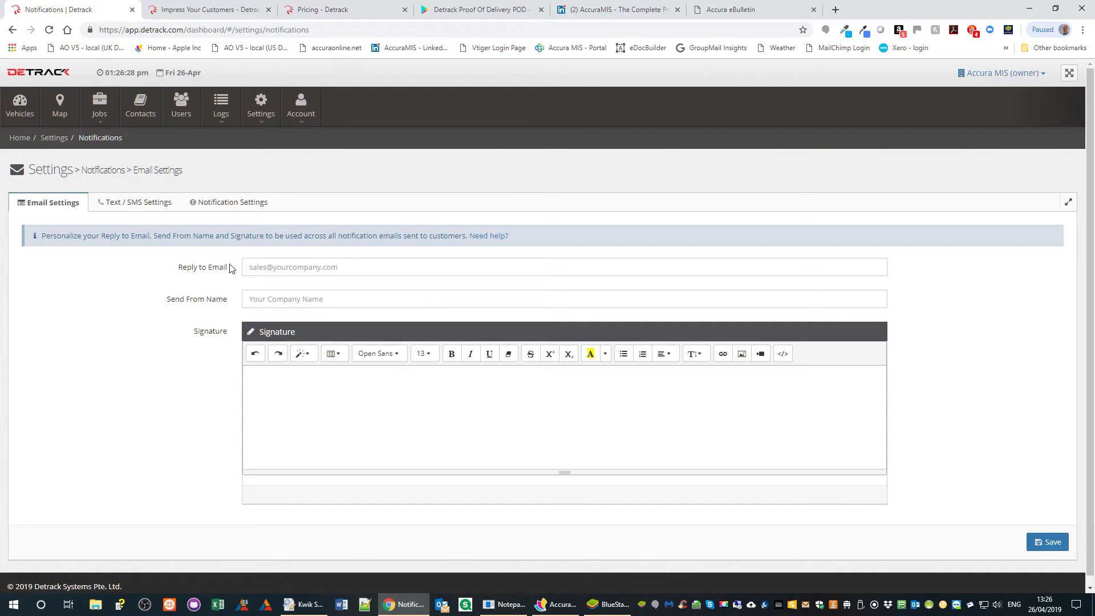
left_click(228, 204)
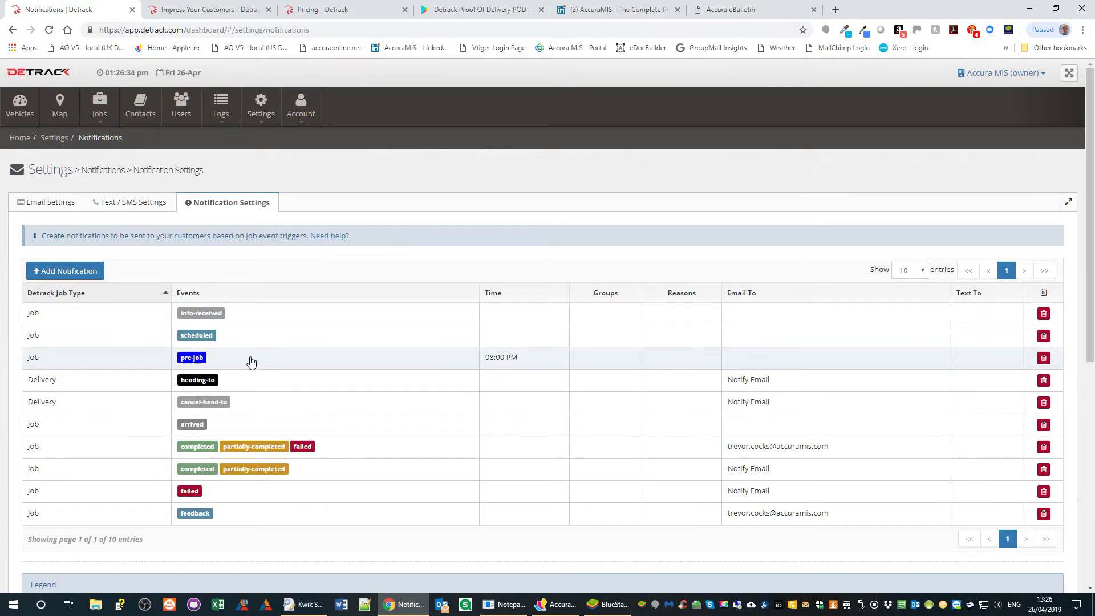
scroll(247, 372, "down", 3)
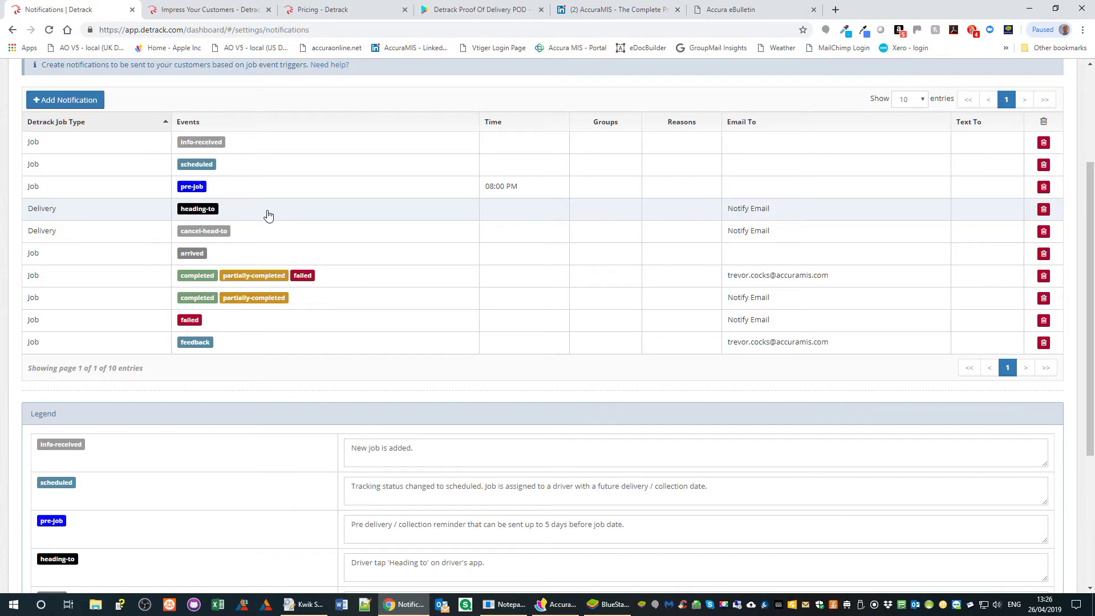
left_click(268, 213)
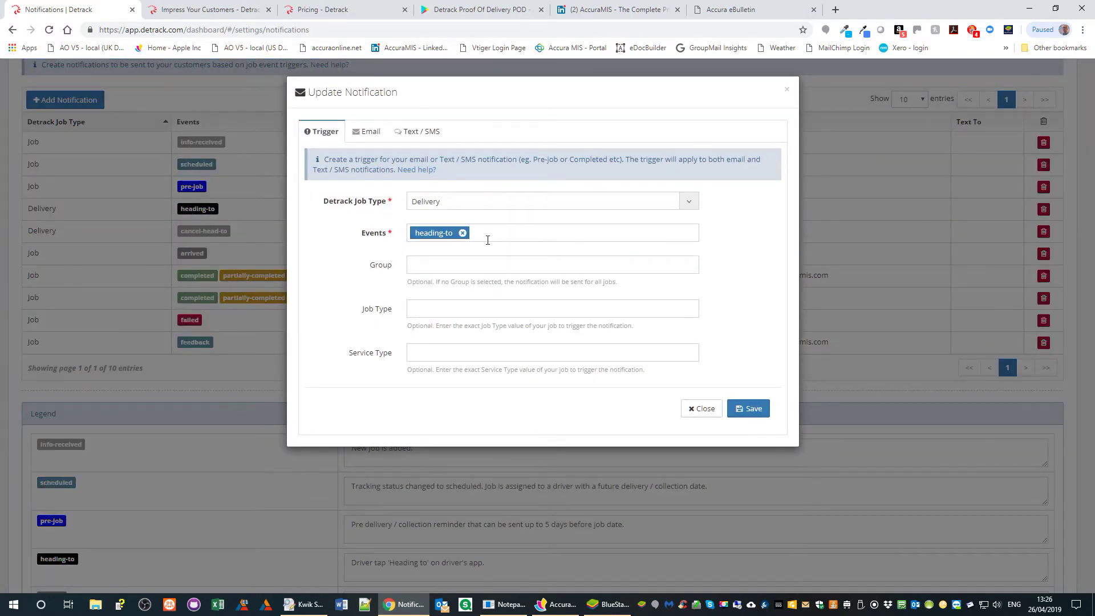
- Check the heading-to email subject and body, then its 'is on its way to you now!' SMS template
left_click(365, 132)
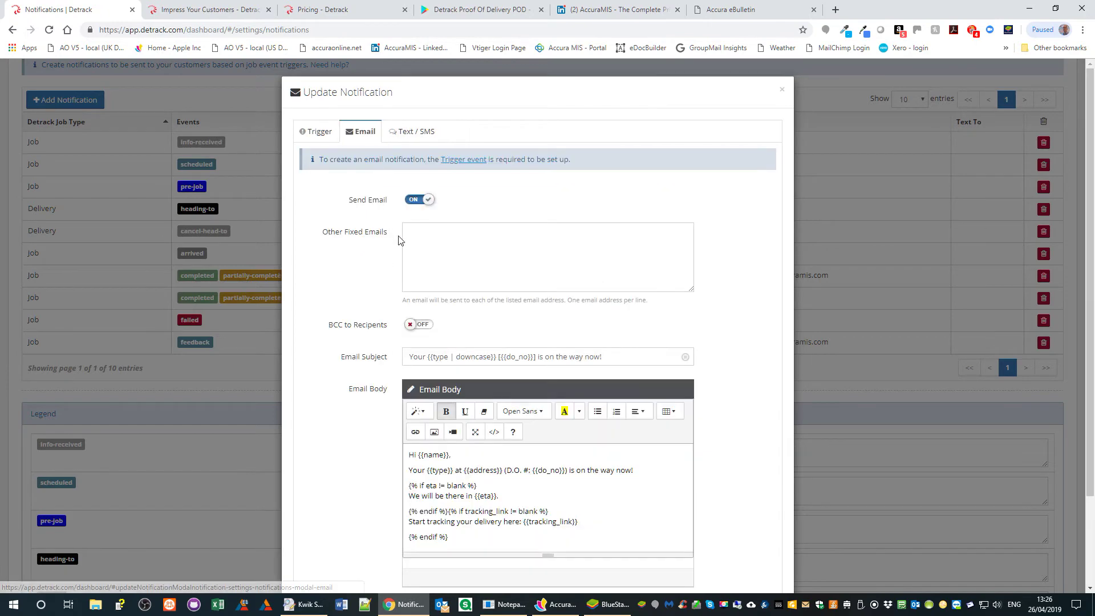
scroll(635, 333, "down", 2)
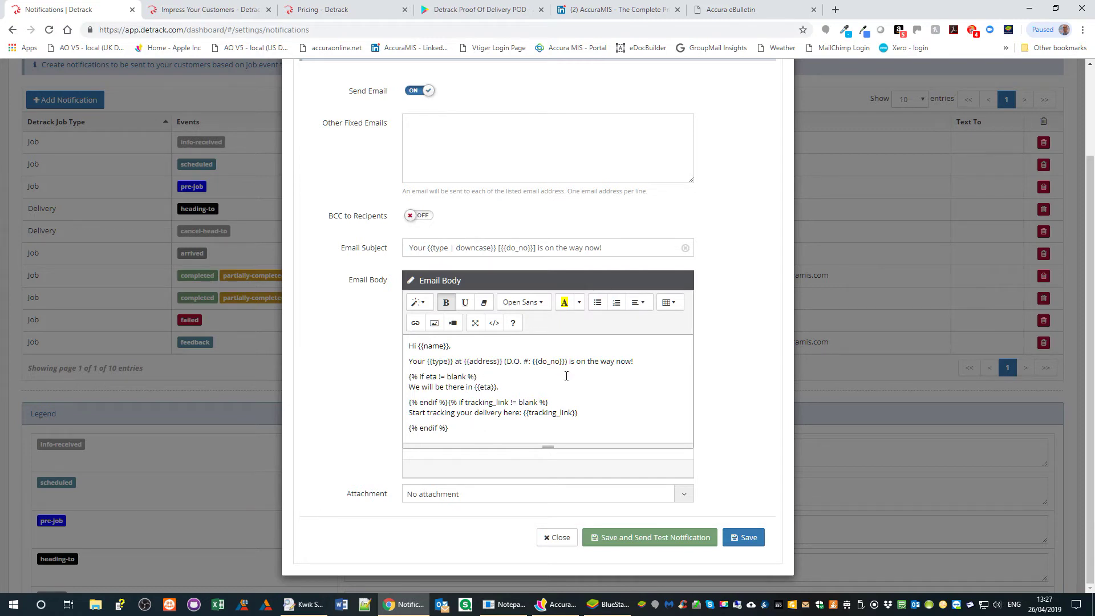
scroll(627, 382, "up", 2)
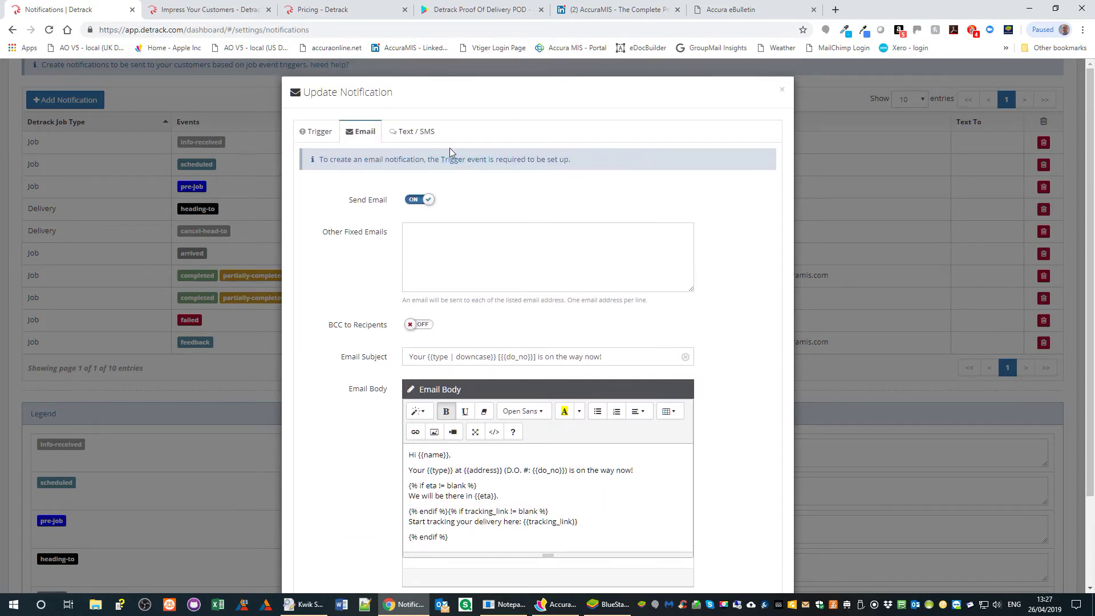
left_click(421, 133)
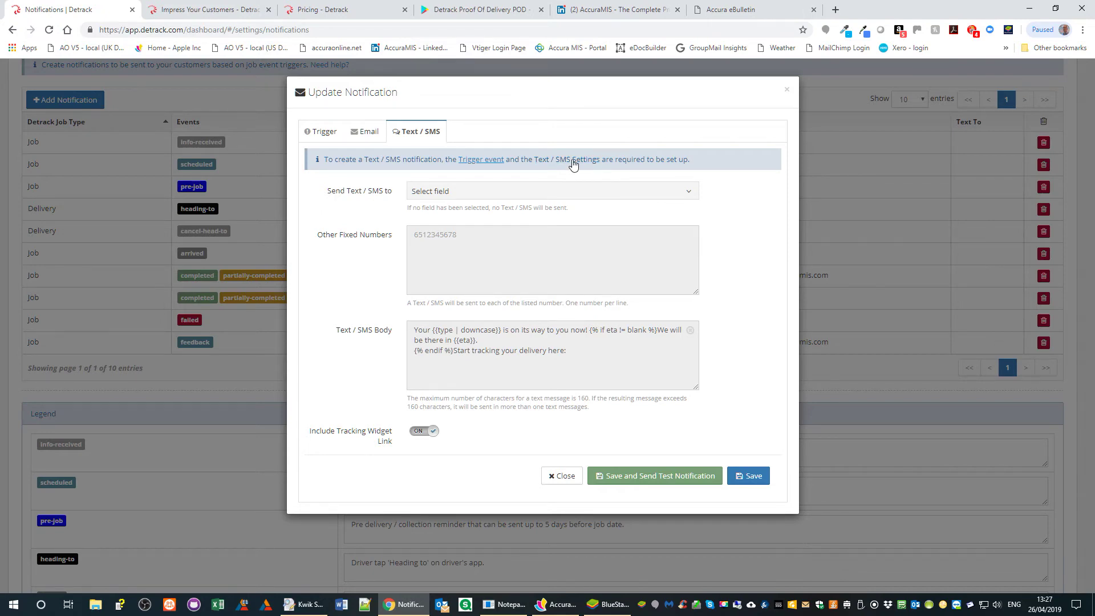
- Close the heading-to notification without saving and read the trigger legend, e.g. heading-to and arrived
left_click(562, 477)
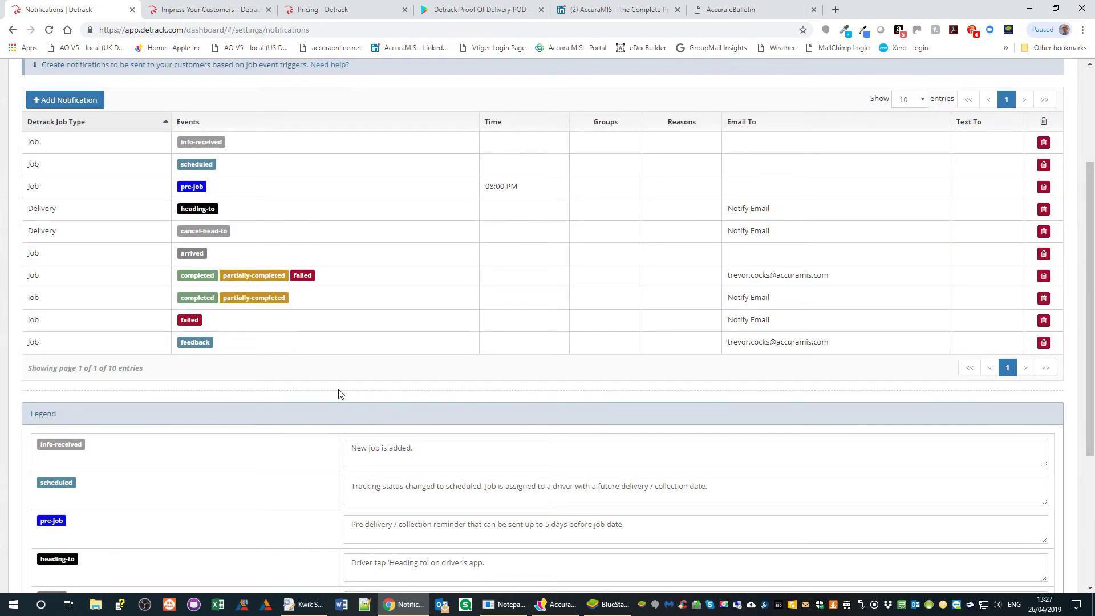
scroll(339, 383, "up", 1)
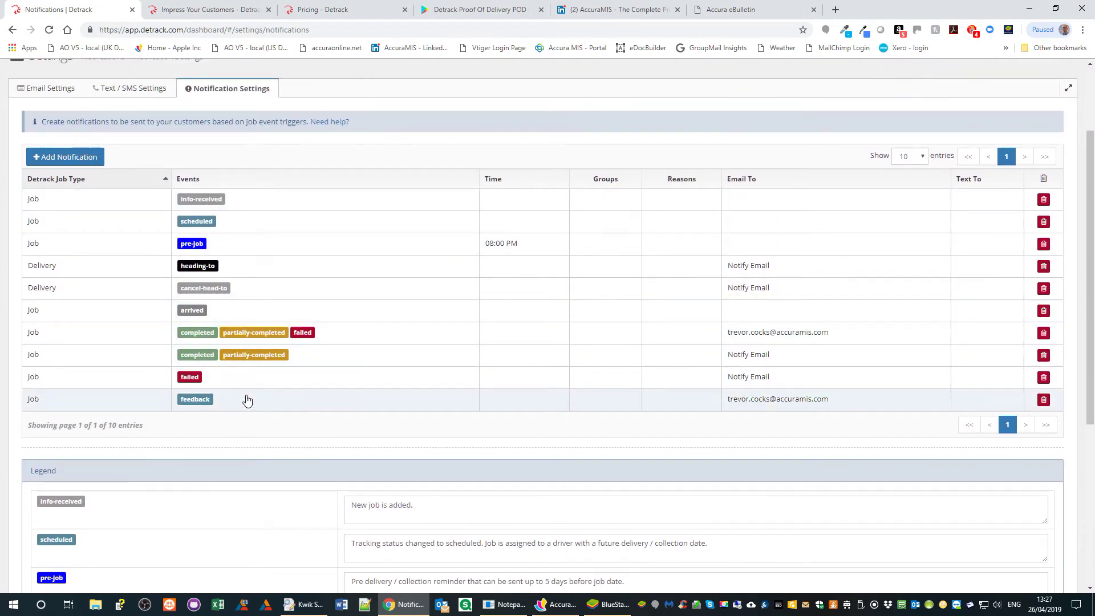
scroll(434, 417, "down", 4)
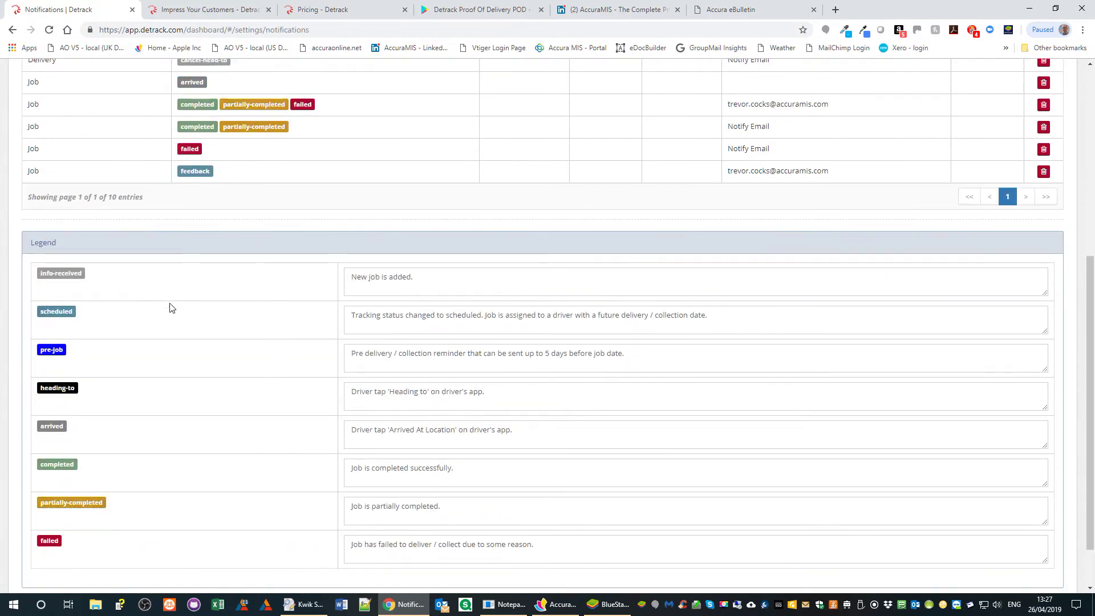
scroll(433, 372, "down", 1)
scroll(433, 371, "down", 1)
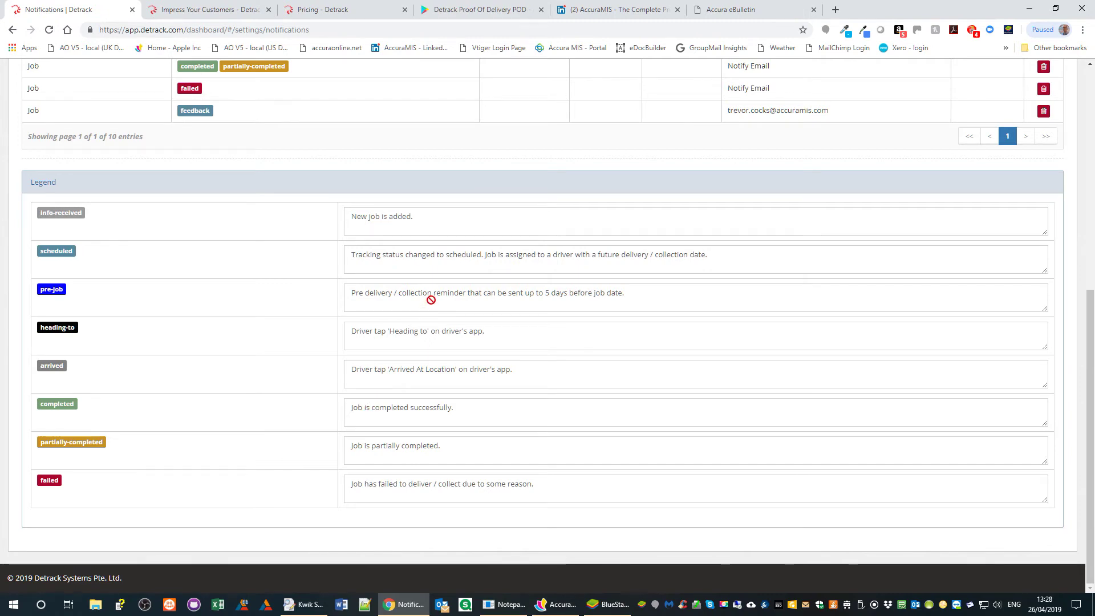
scroll(428, 300, "up", 3)
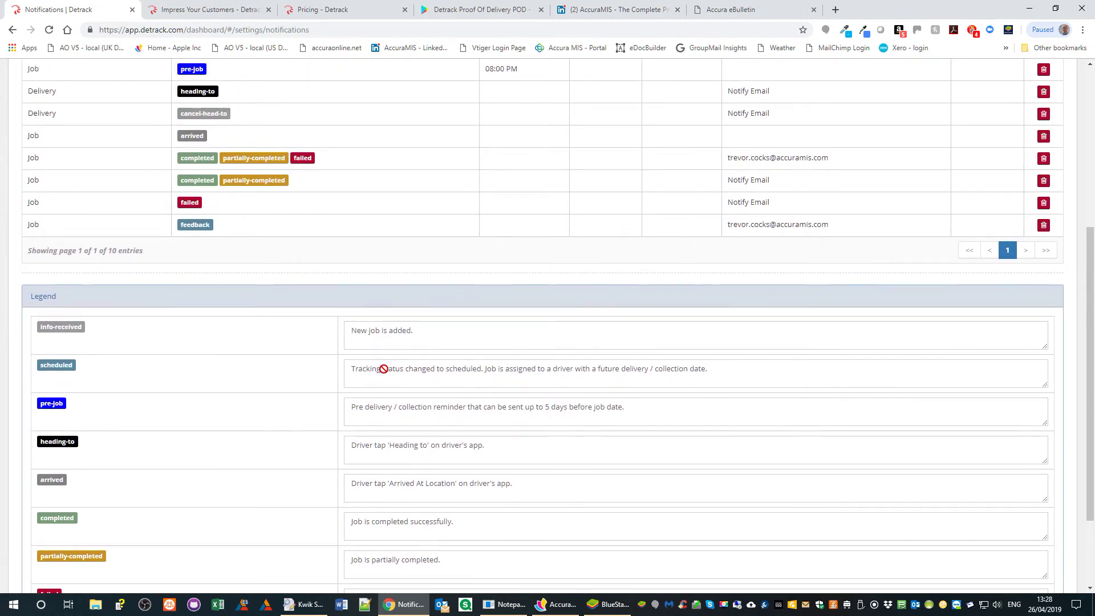
scroll(383, 369, "up", 5)
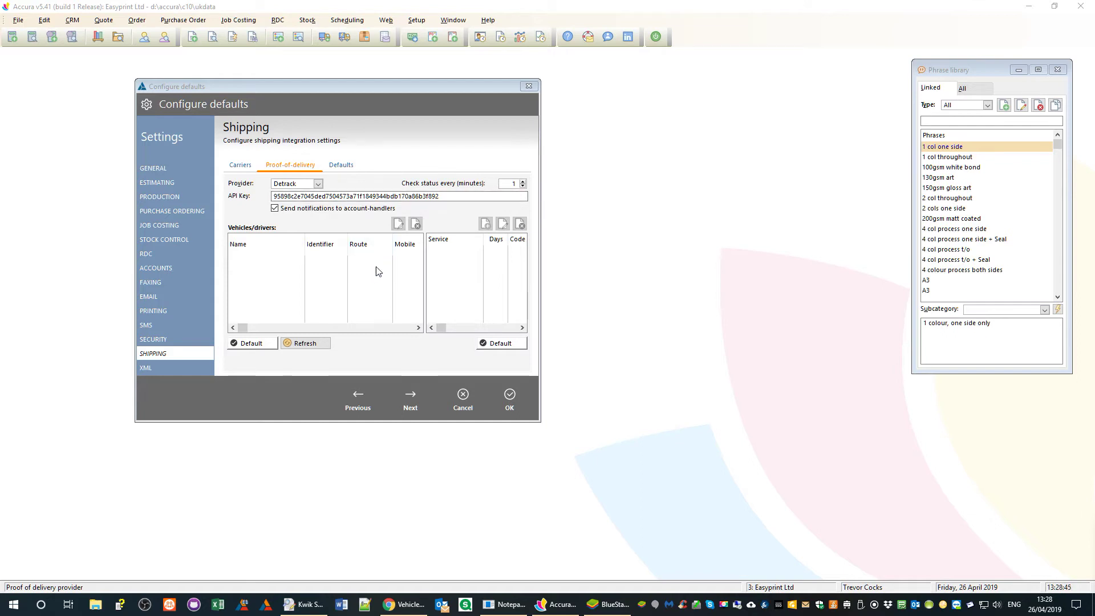
- Refresh the Proof-of-delivery tab to download the Detrack driver vehicle and acknowledge completion
left_click(308, 346)
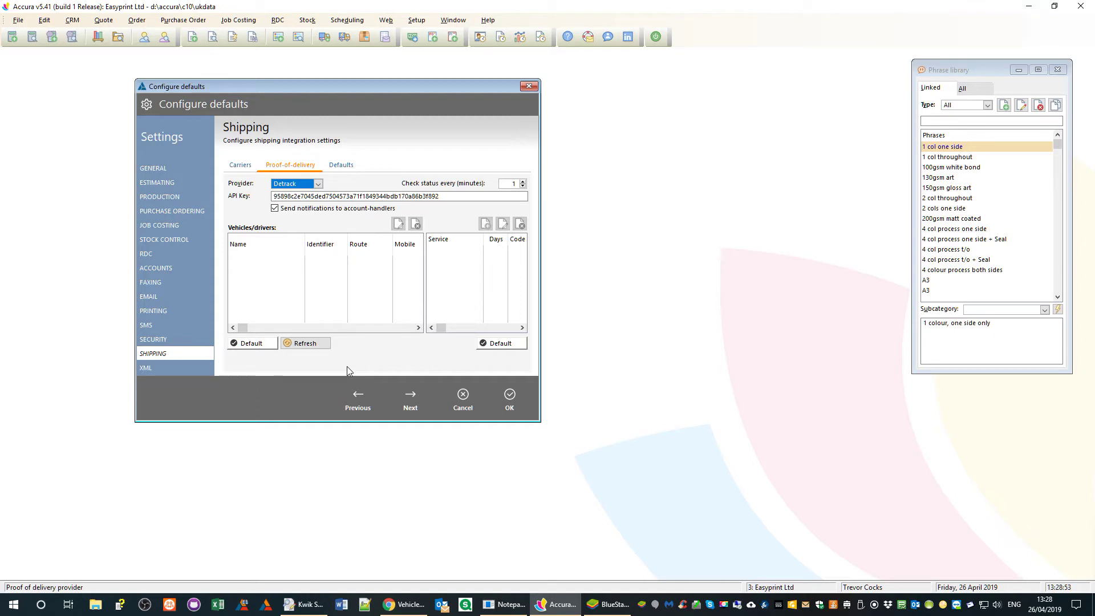
left_click(305, 343)
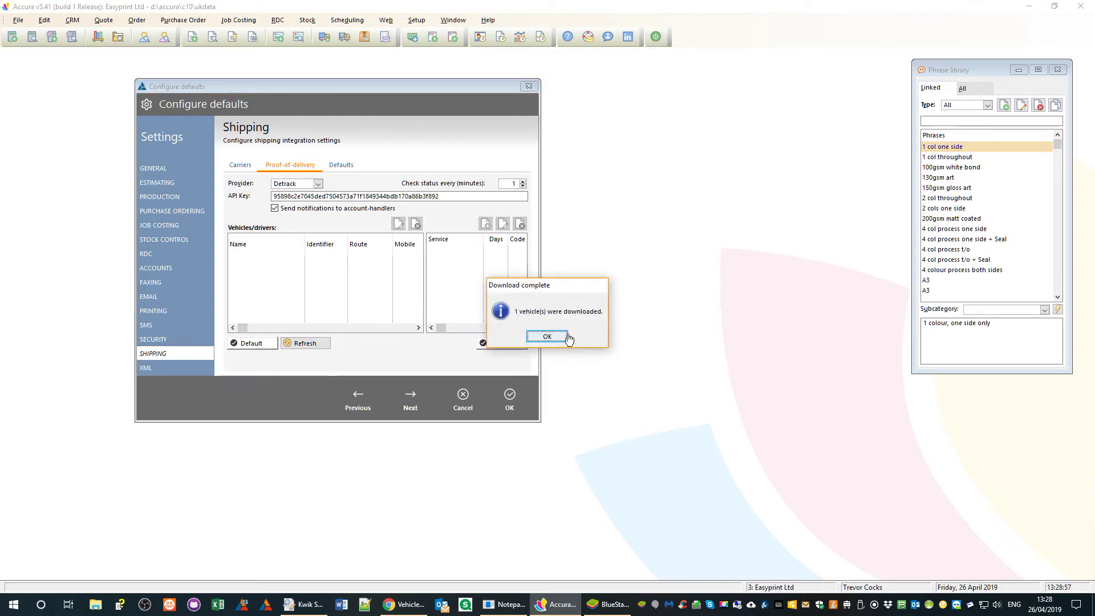
left_click(545, 337)
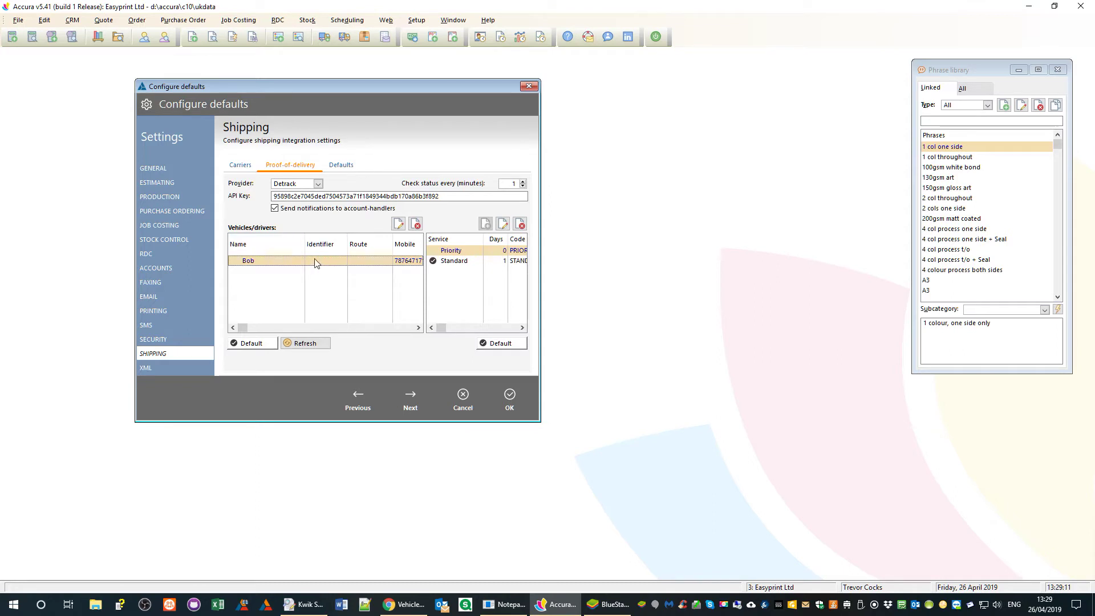
- Compare the Priority and Standard proof-of-delivery services in the services list
left_click(407, 329)
left_click(407, 328)
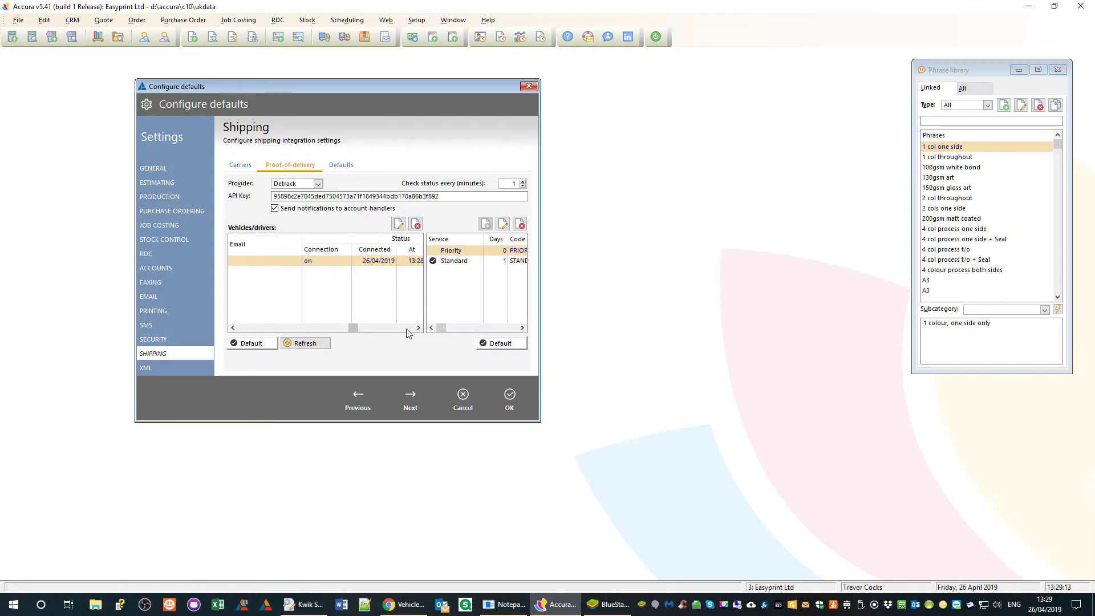
left_click(406, 328)
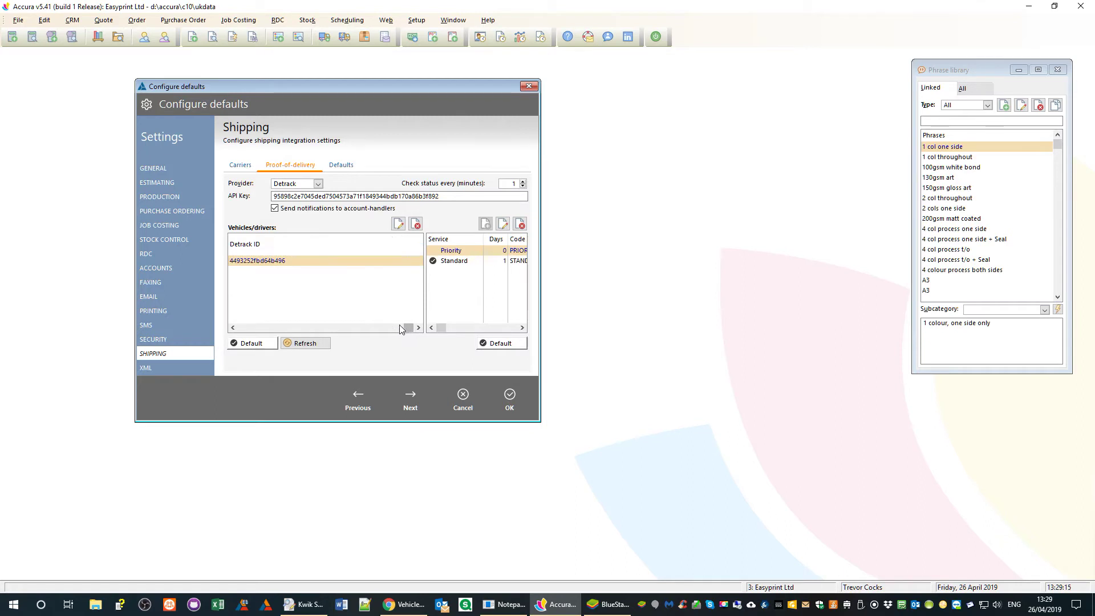
left_click_drag(407, 329, 235, 338)
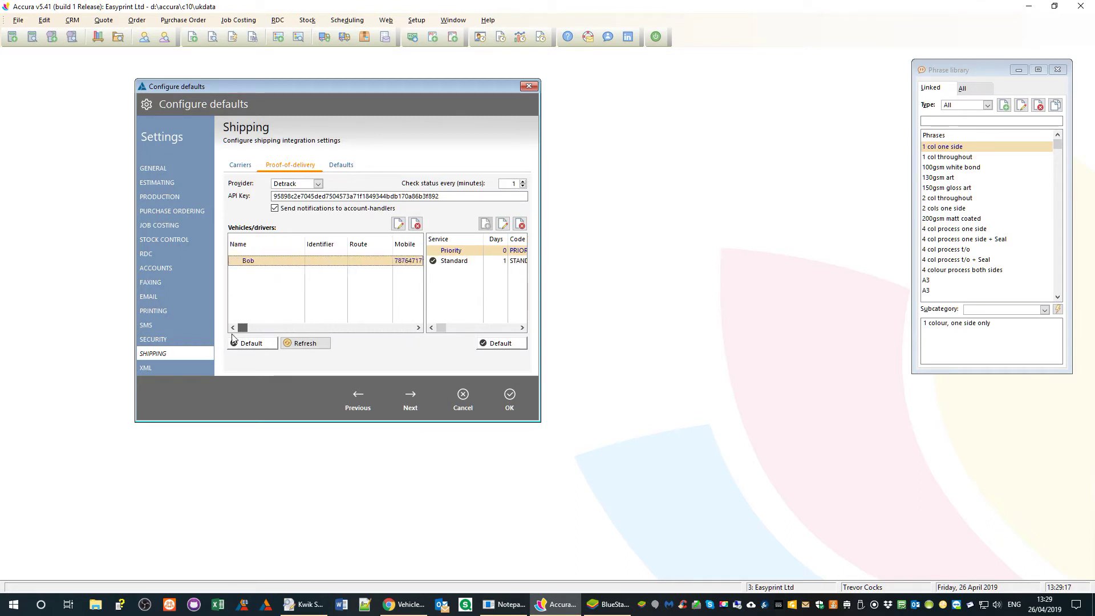
left_click(459, 263)
left_click(461, 253)
left_click(461, 265)
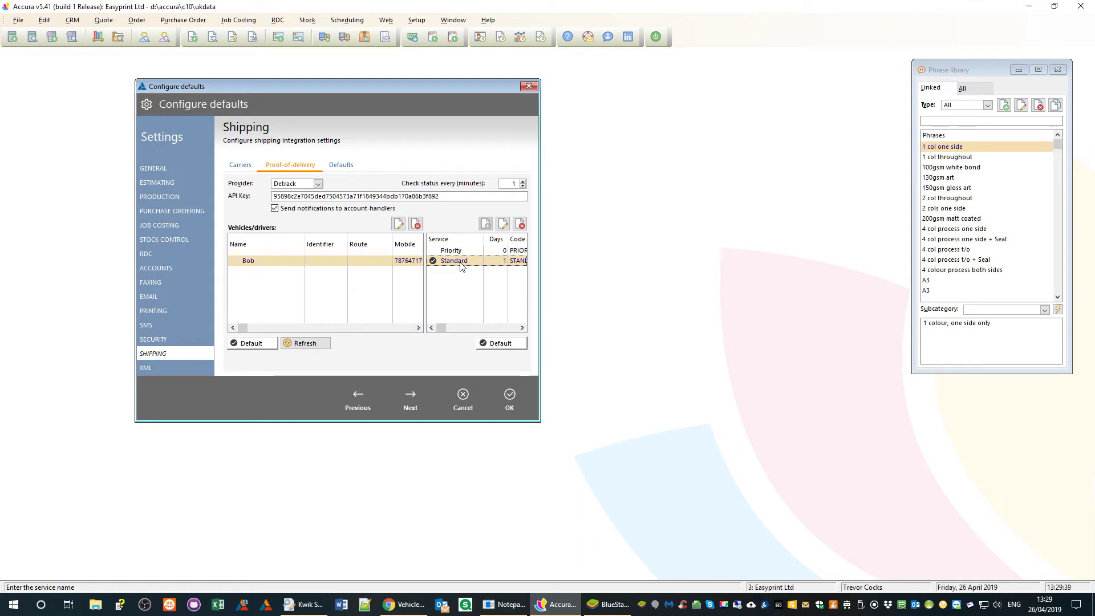
key("Up")
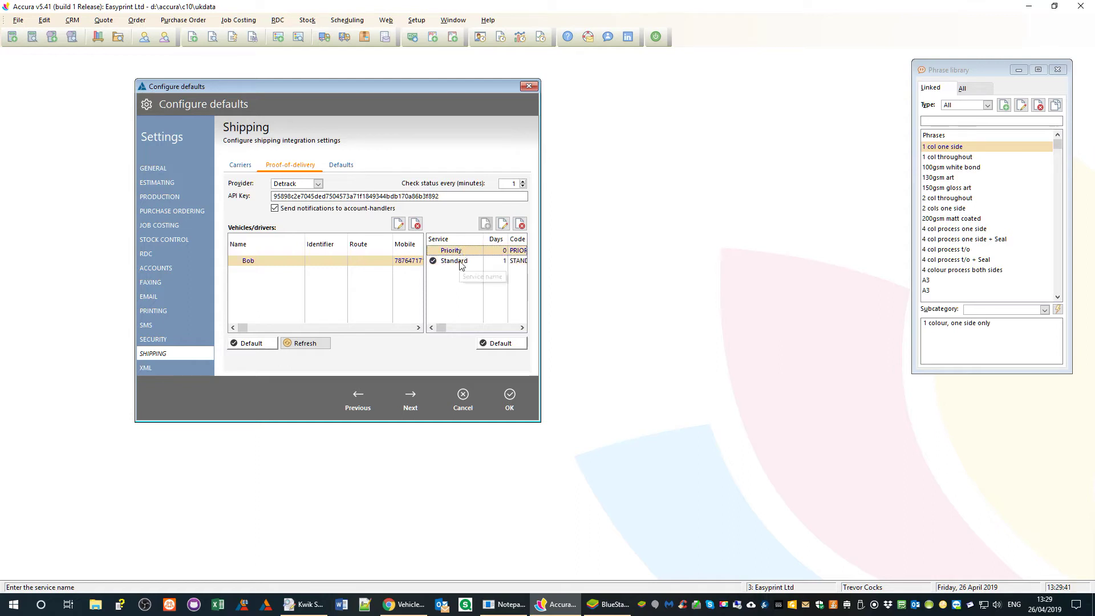
left_click(461, 265)
left_click(458, 254)
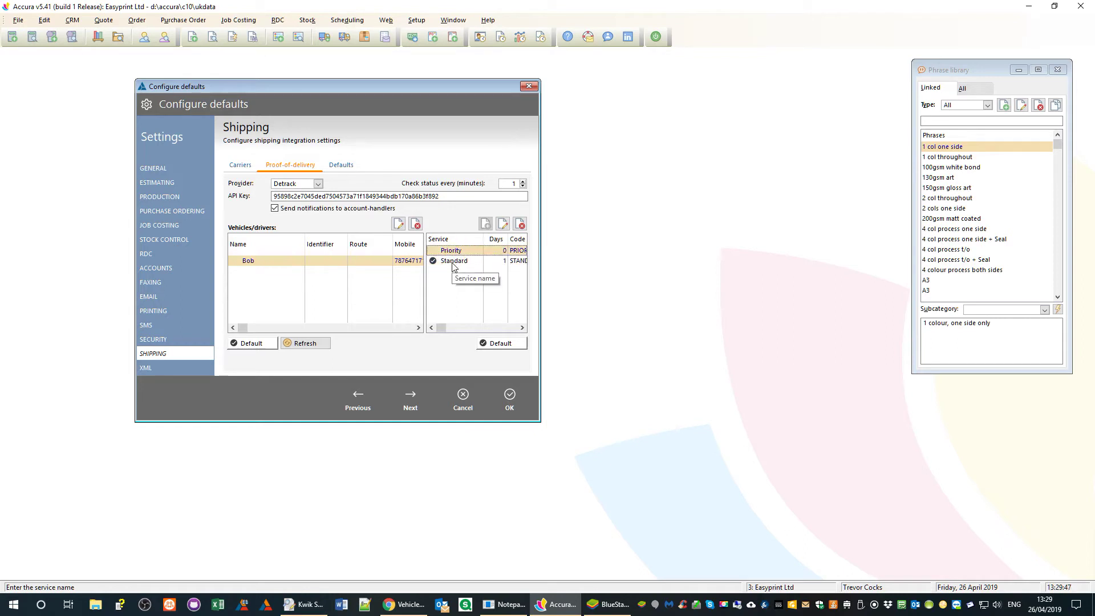
- Give driver Bob the identifier RG56 and enter the driver's email address
left_click(319, 261)
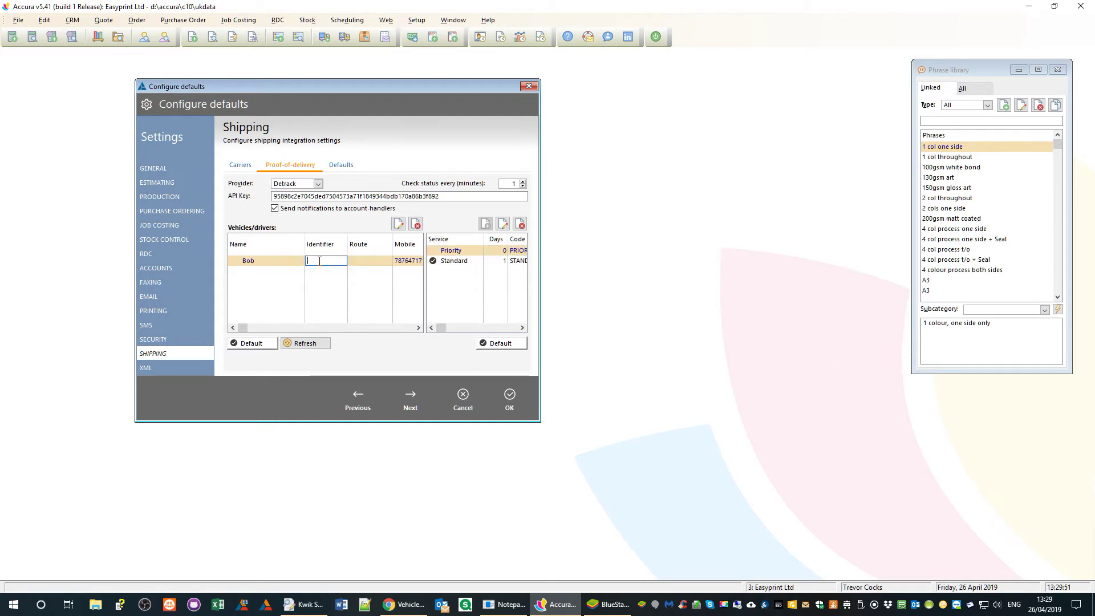
type("RG56 ZRF")
key("Tab")
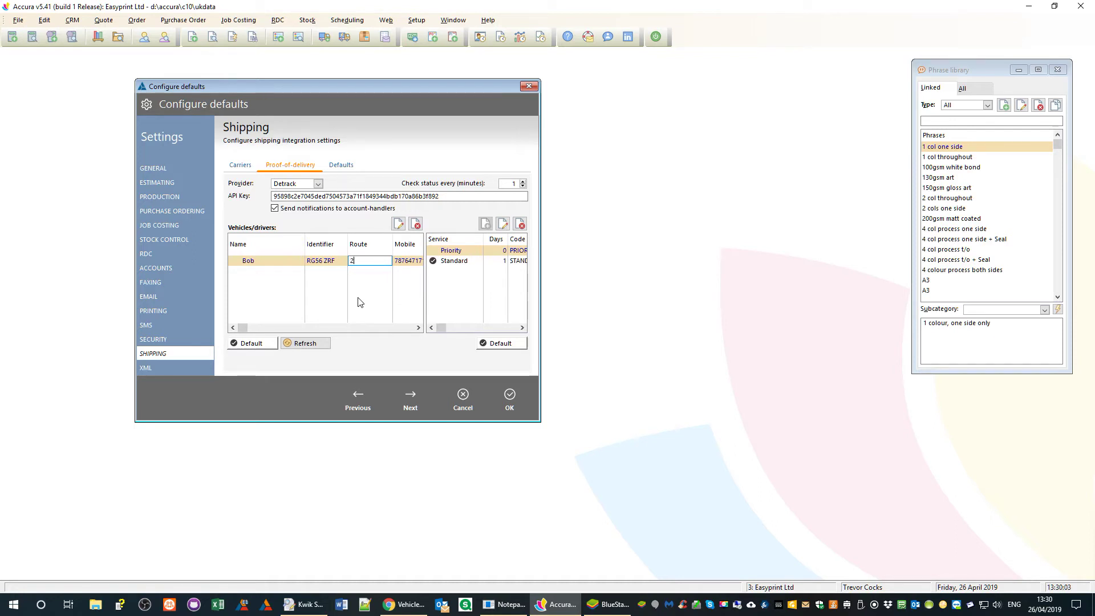
key("Tab")
key("Tab")
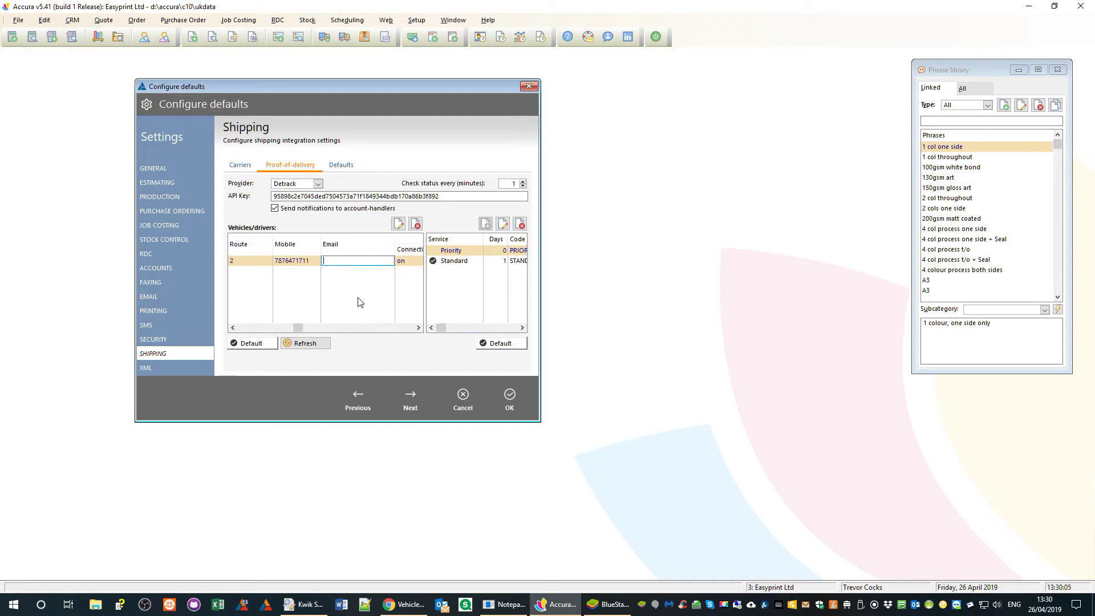
key("Return")
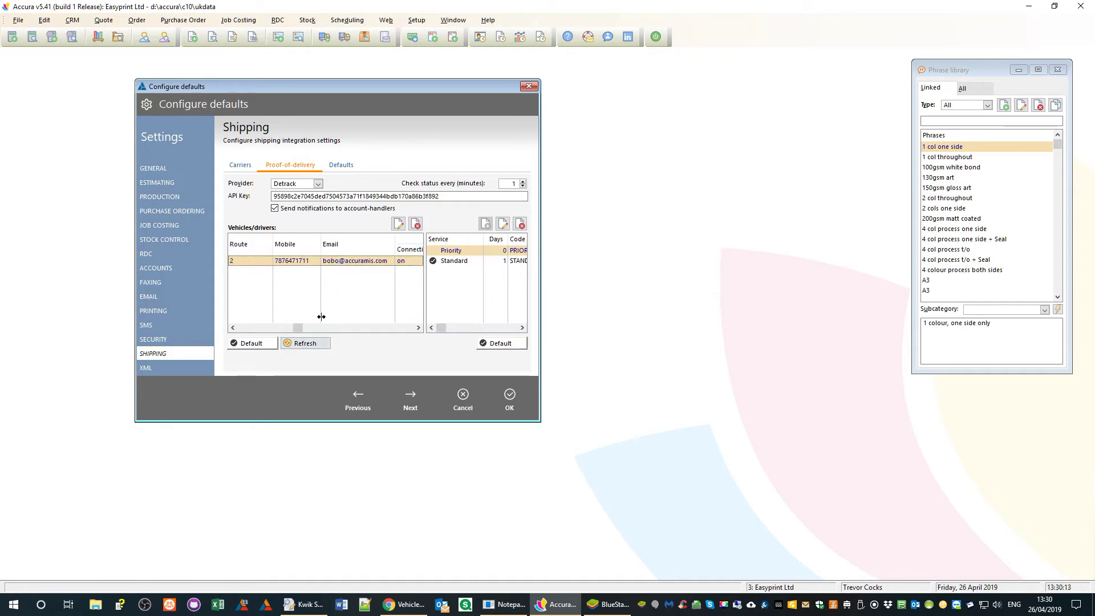
- Select the Standard service and driver Bob, and make Bob the default vehicle
left_click(250, 328)
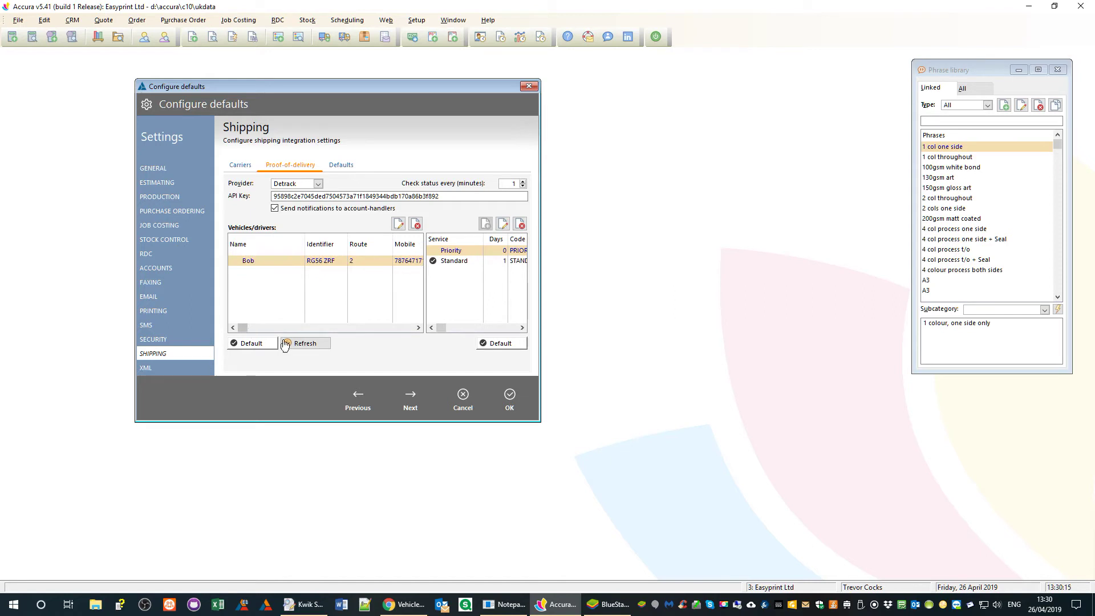
left_click(461, 263)
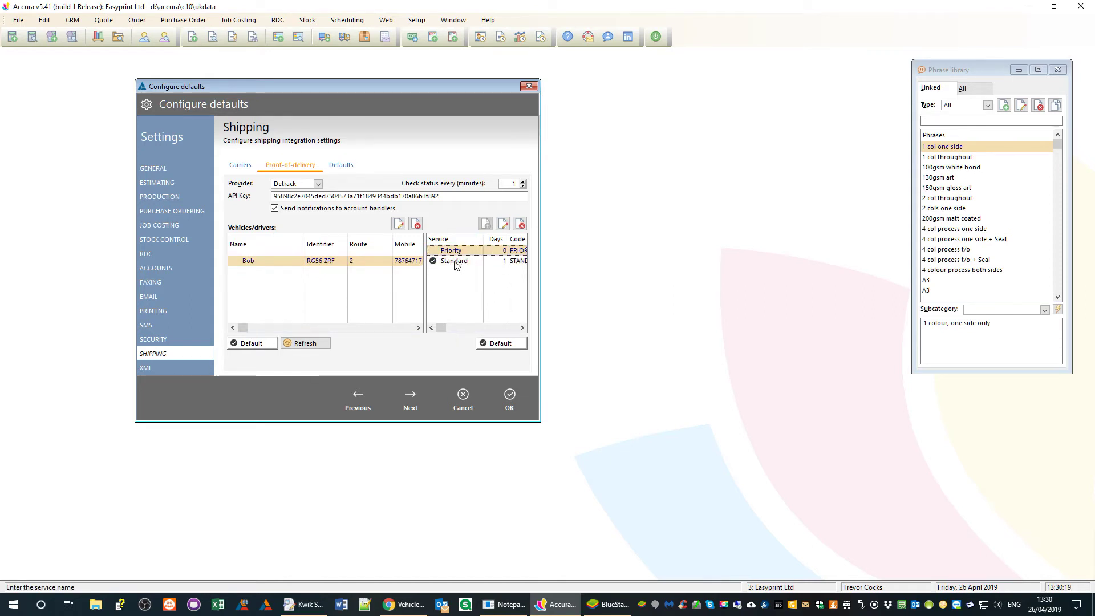
left_click(280, 267)
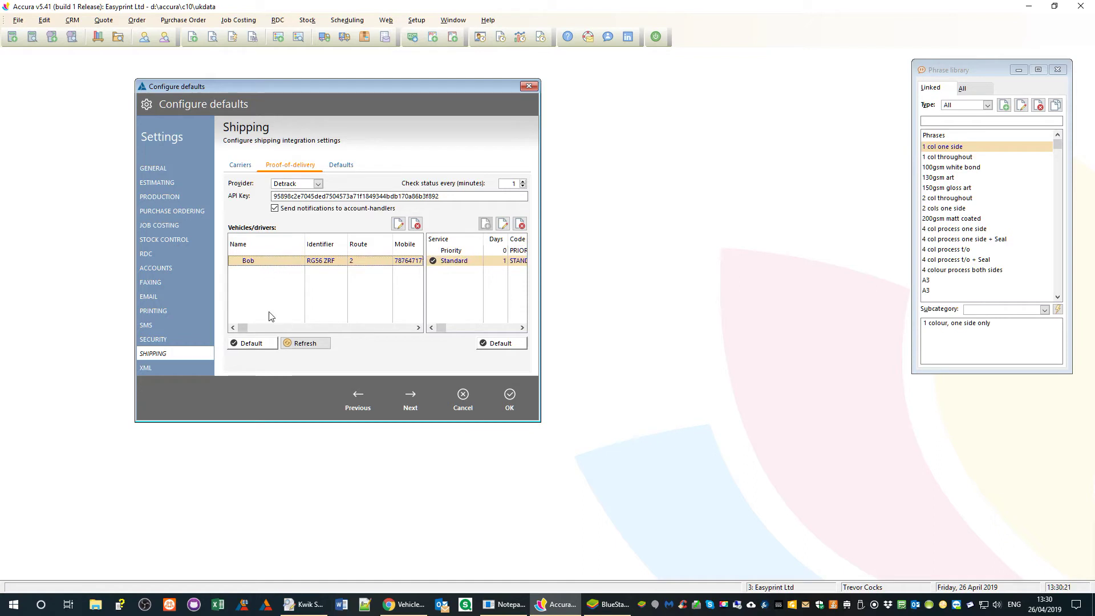
left_click(256, 346)
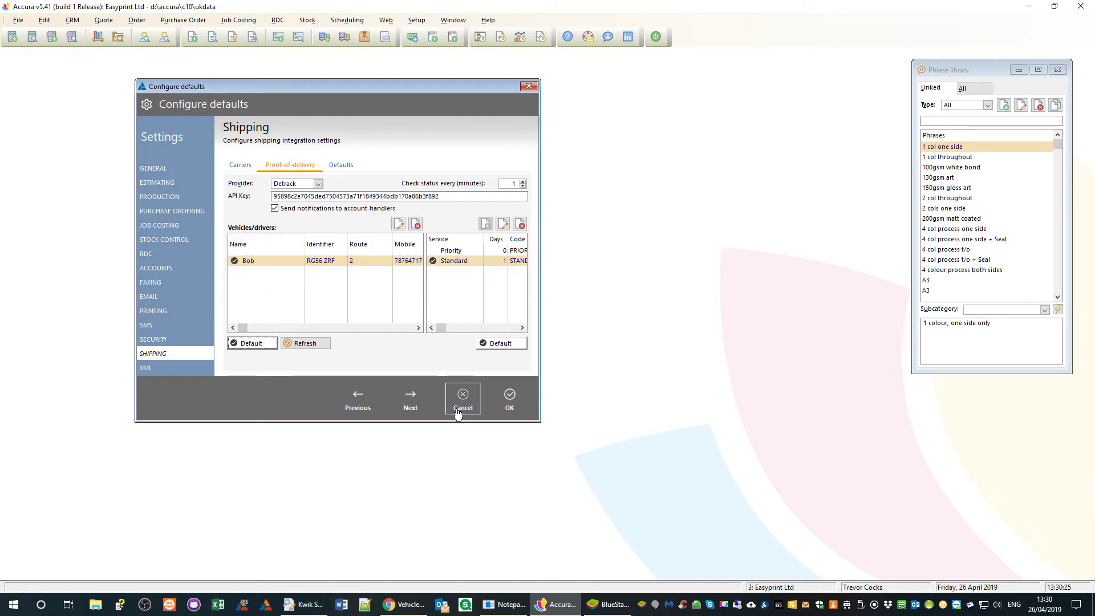
- Save the shipping defaults, dismiss the restart warning, and open View orders
left_click(518, 410)
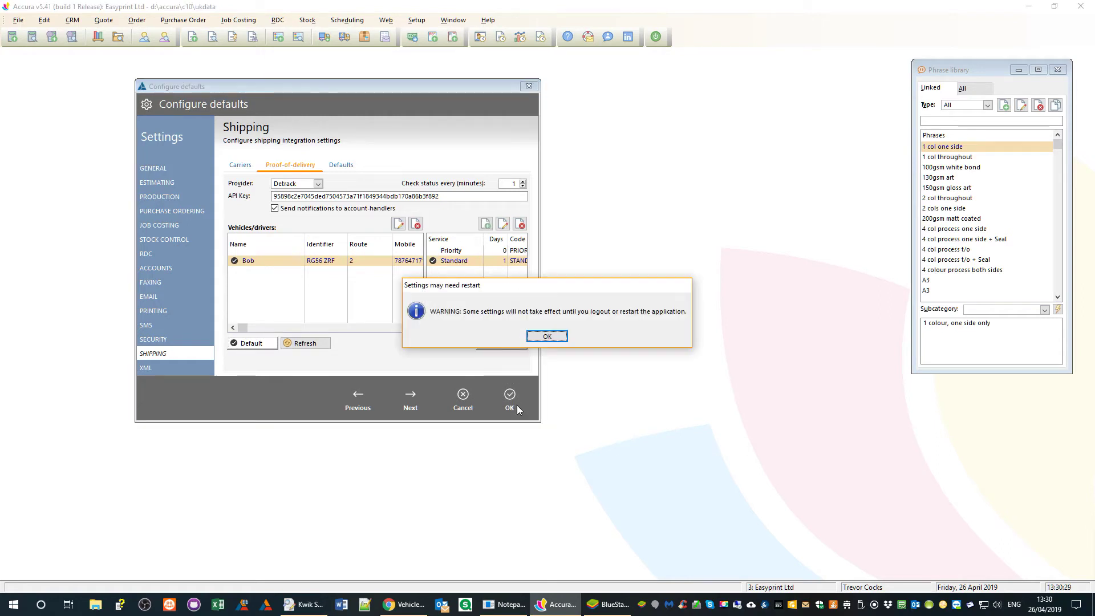
left_click(557, 344)
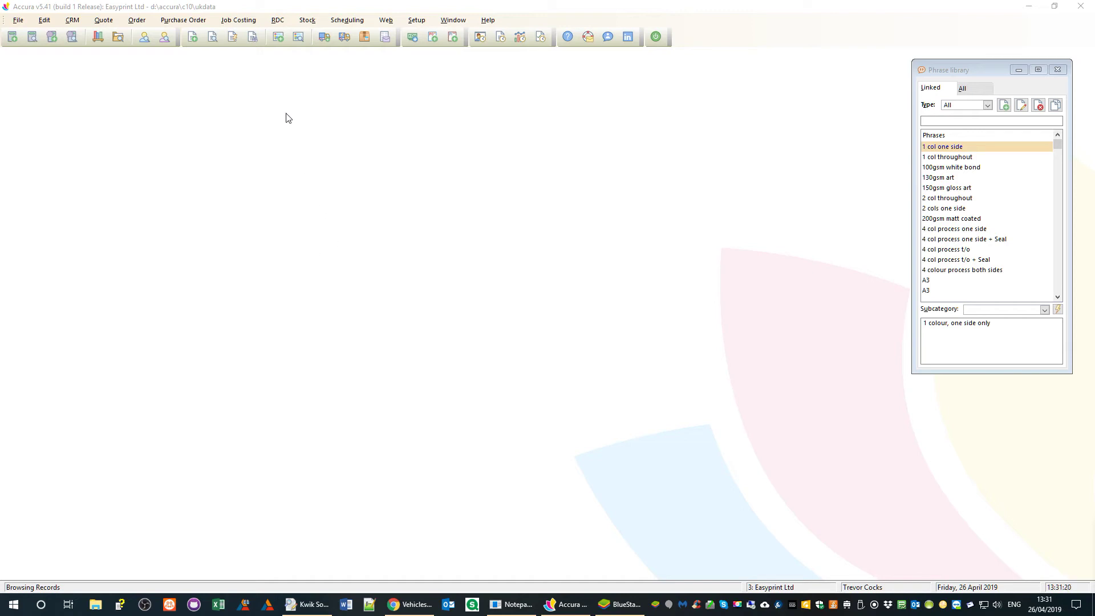
left_click(213, 39)
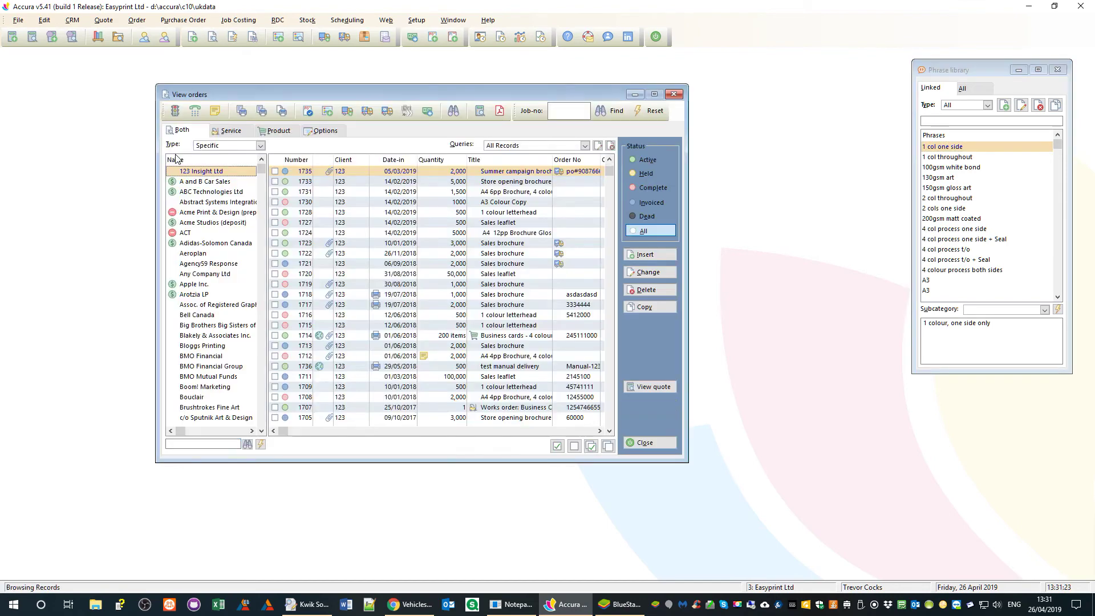
- From active orders, deliver job 1667 separately from its project and view the note's Shipping tab
left_click(647, 160)
left_click_drag(393, 94, 291, 74)
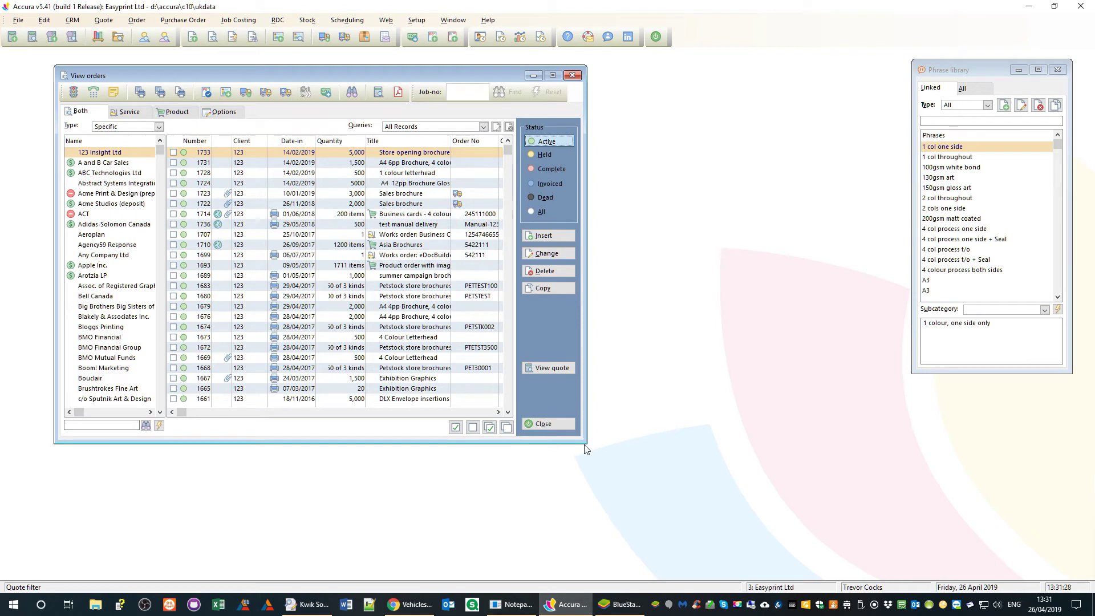
left_click_drag(586, 443, 642, 486)
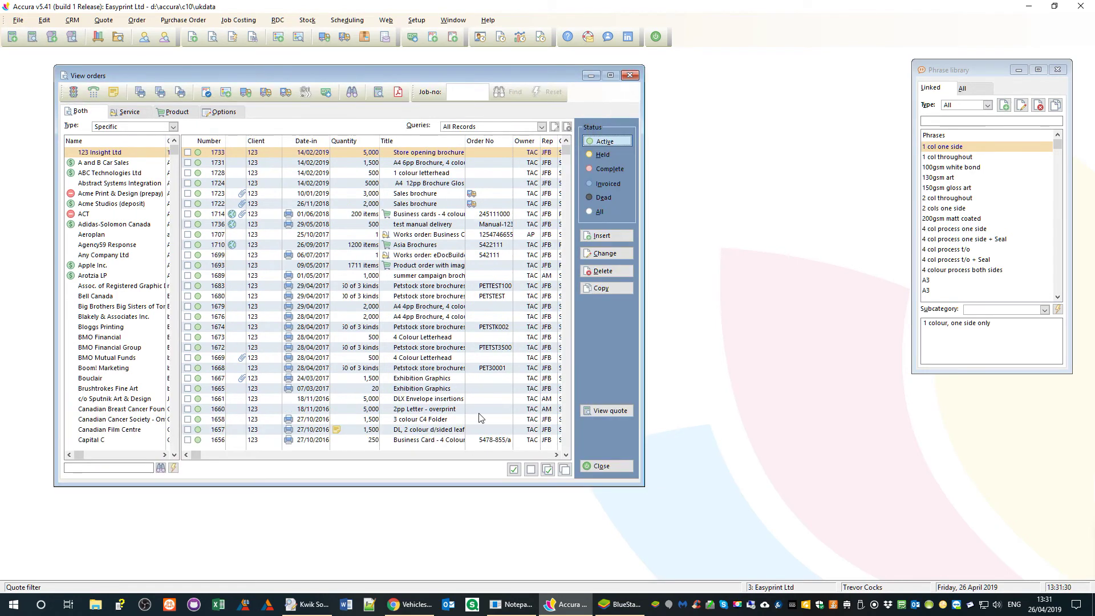
left_click(406, 378)
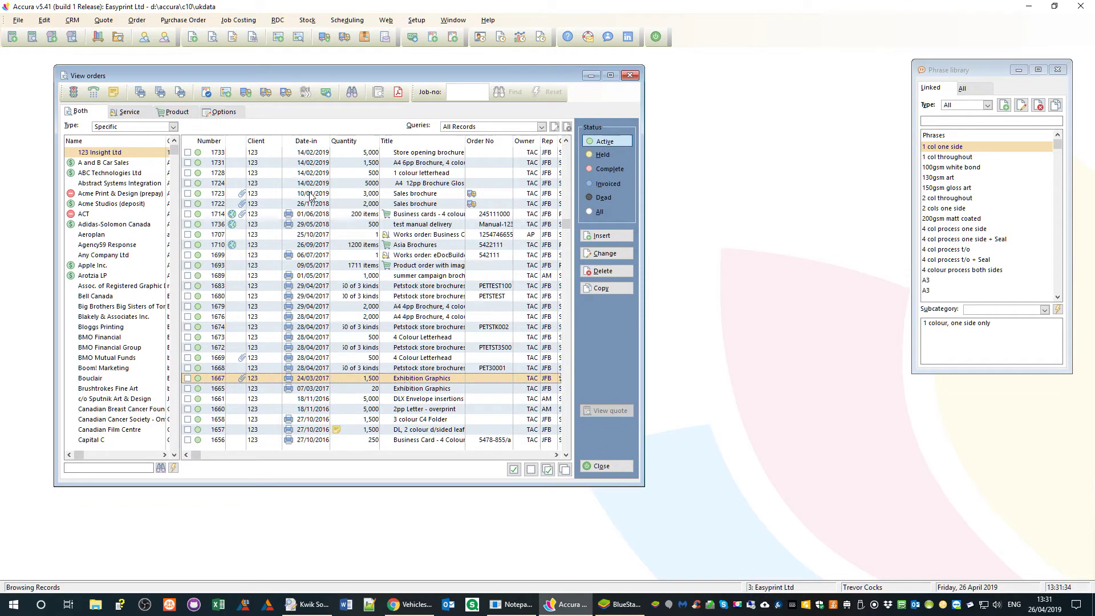
left_click(245, 94)
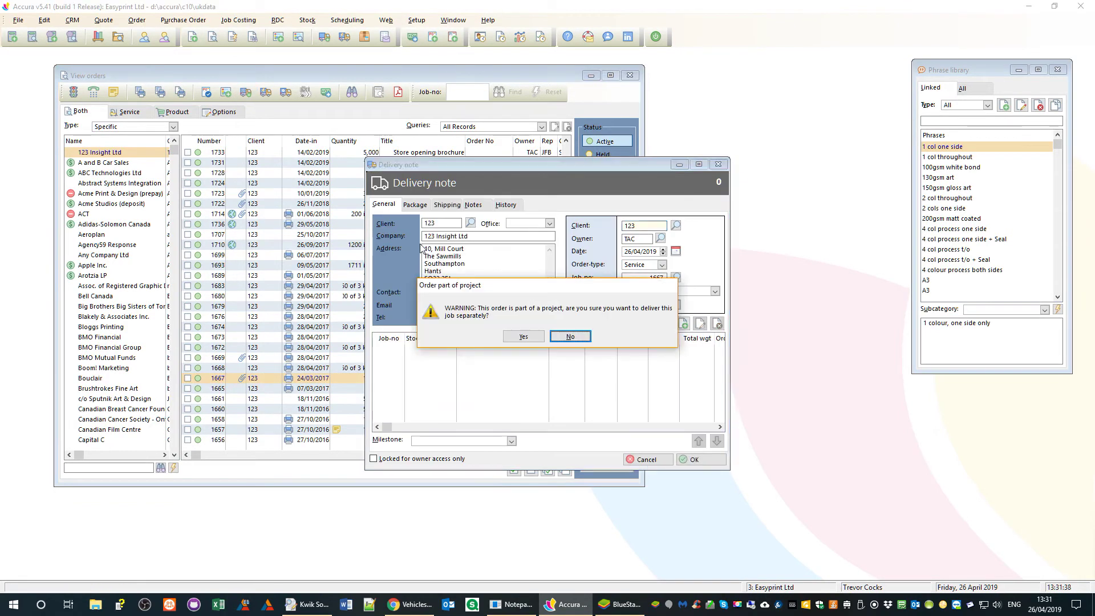
left_click(538, 339)
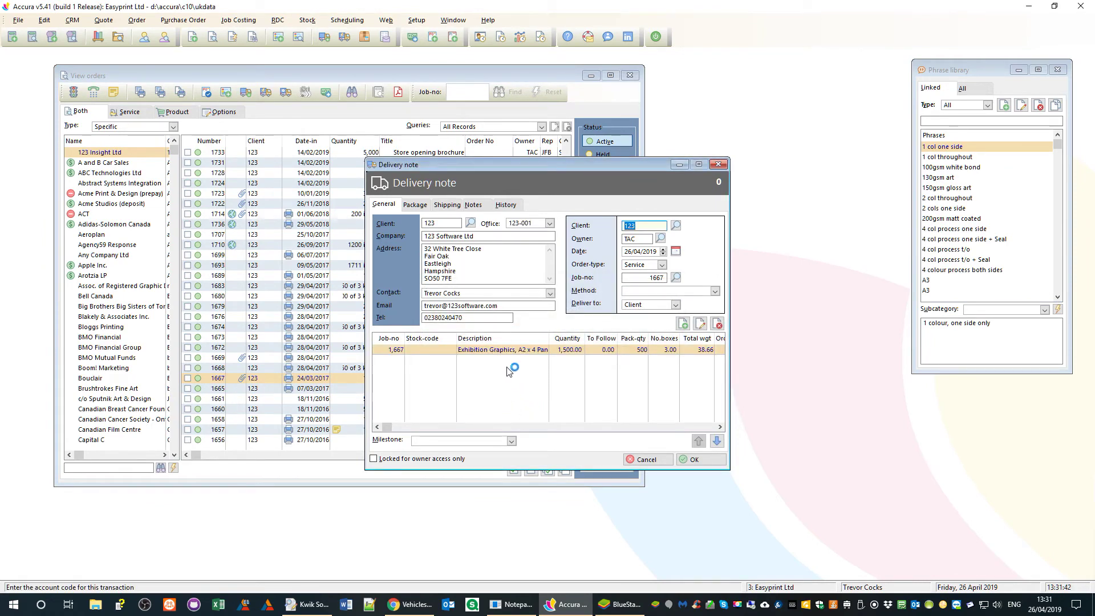
left_click(450, 209)
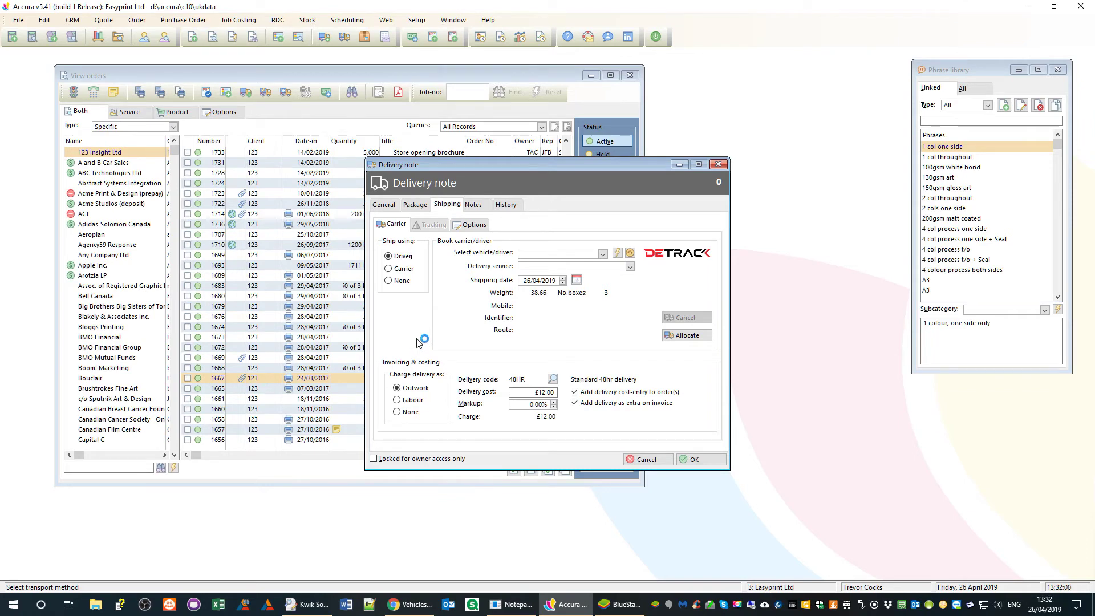
- Ship by driver Bob on Standard service, dated 26/04/2019, charged as Labour at £12.00
left_click(402, 271)
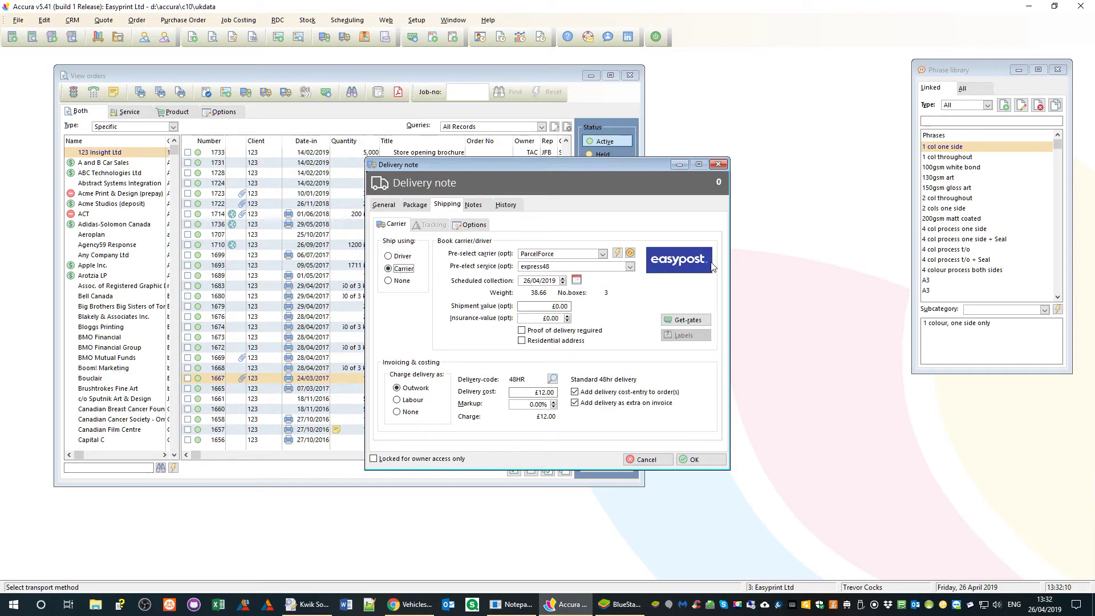
left_click(400, 257)
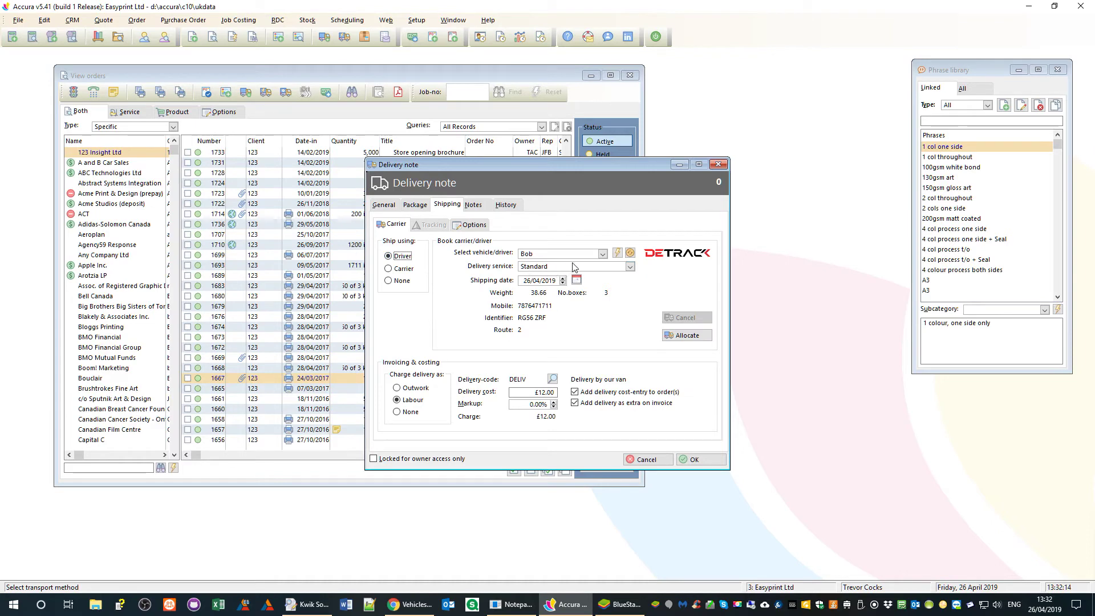
left_click(630, 267)
left_click(630, 267)
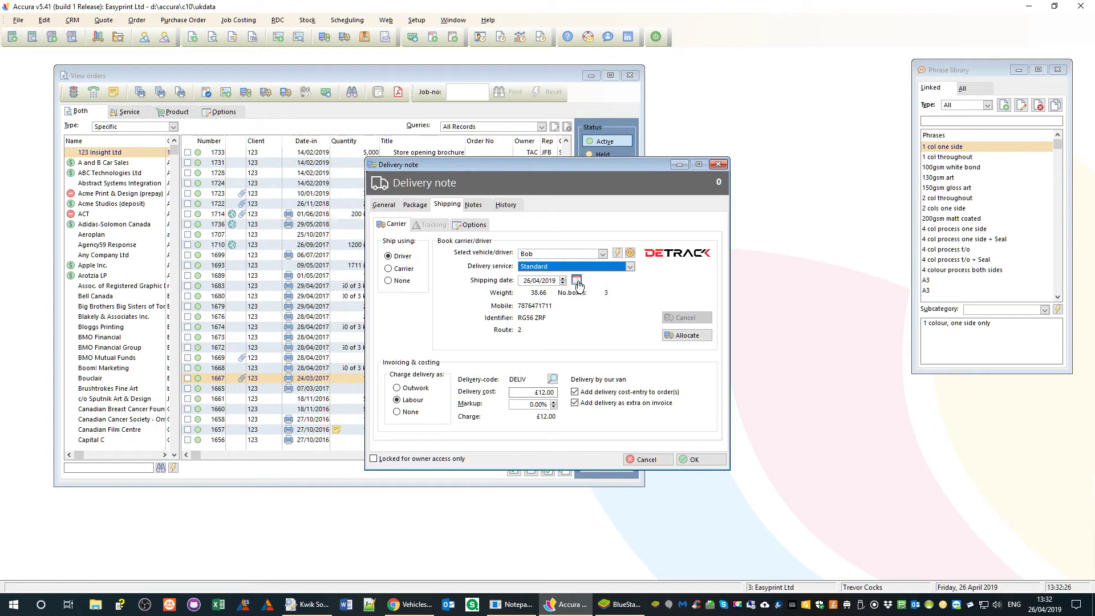
left_click(577, 281)
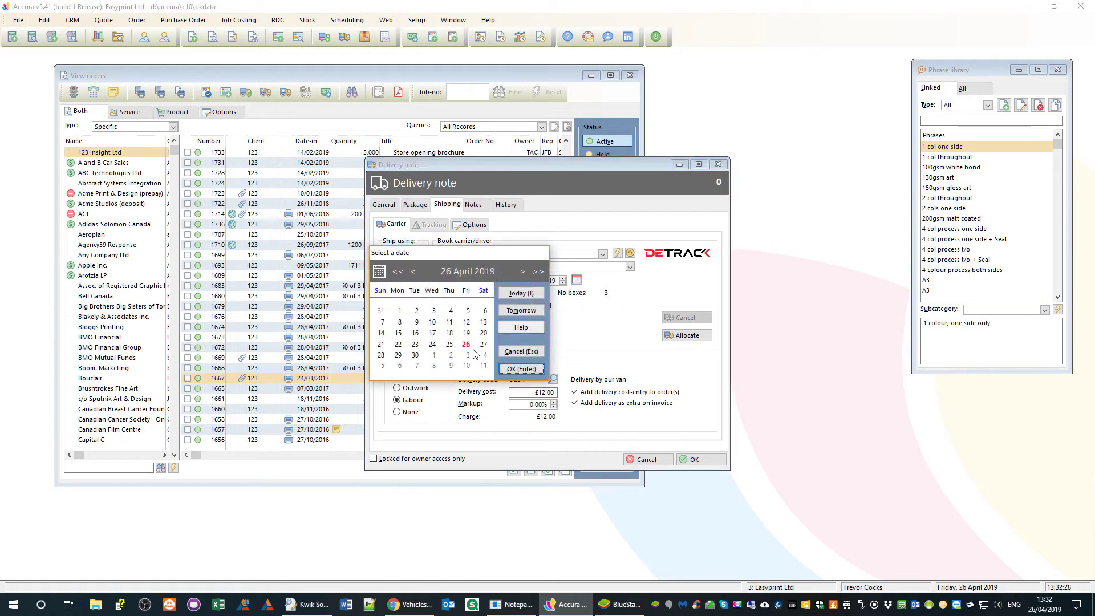
left_click(468, 346)
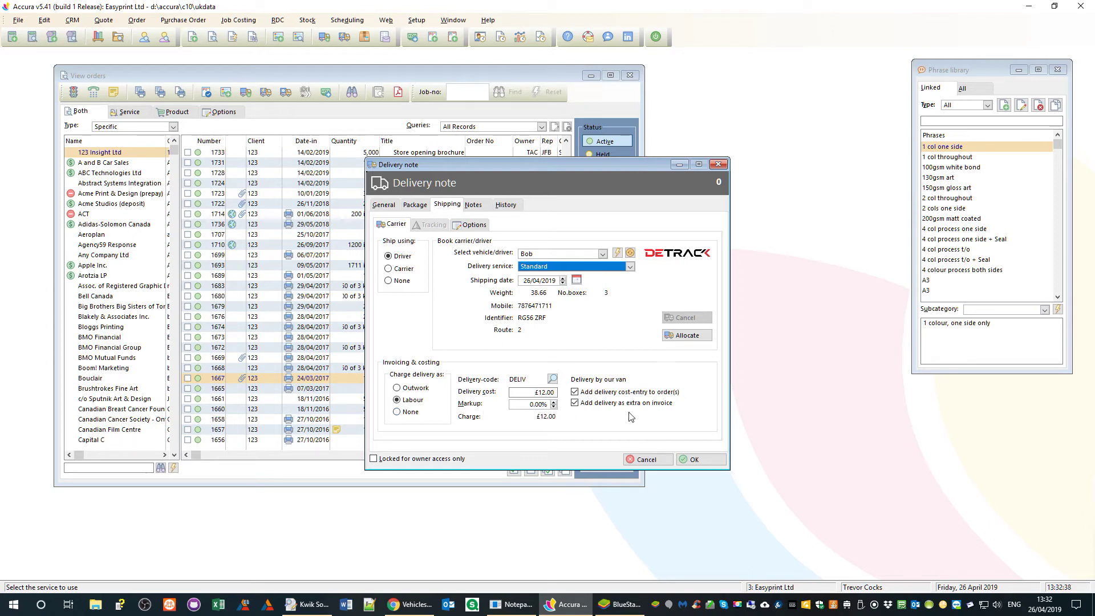
left_click(415, 389)
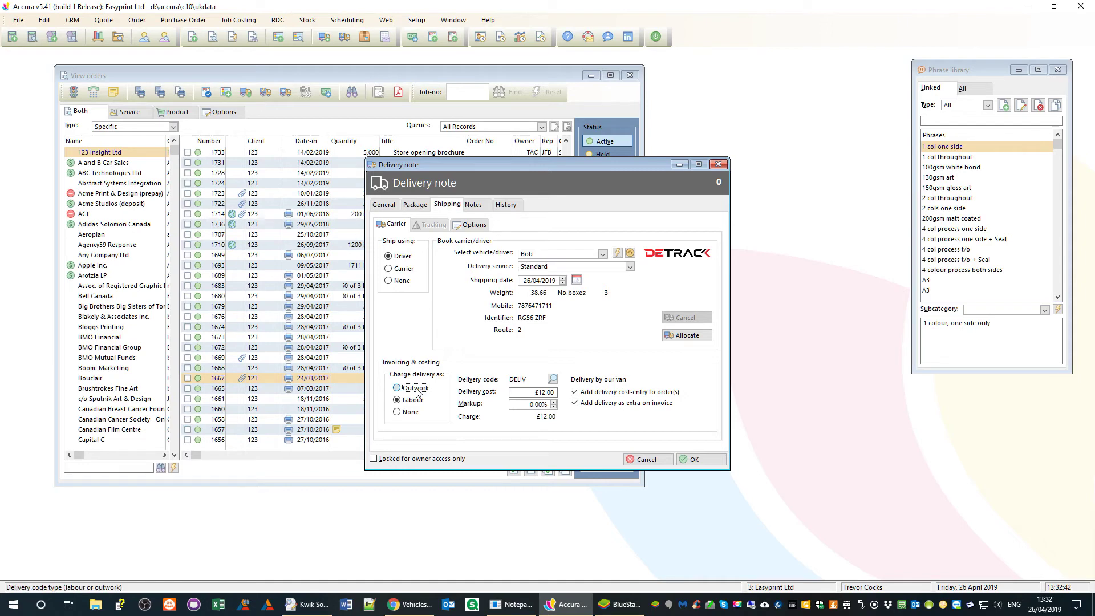
left_click(408, 403)
left_click(404, 268)
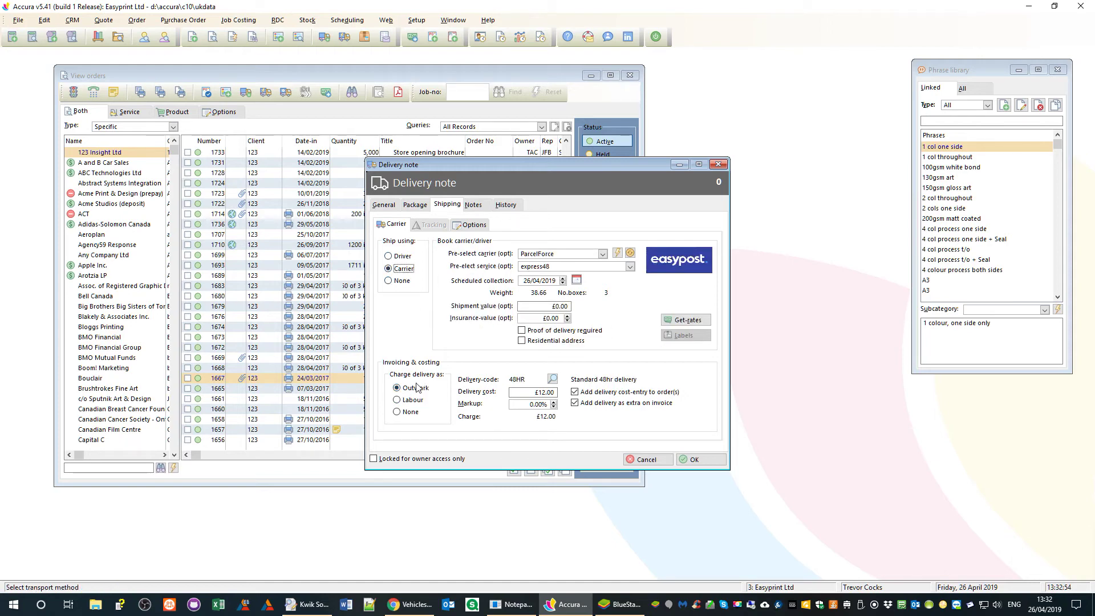
left_click(401, 257)
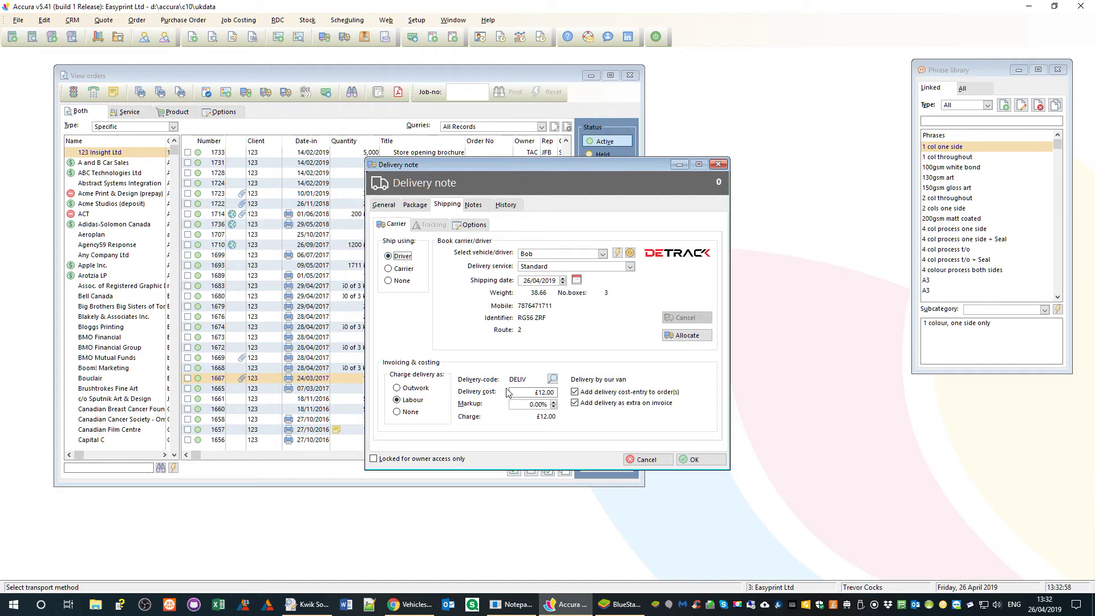
left_click(540, 390)
- Allocate the delivery to Bob and confirm the live tracked Detrack request
left_click(692, 336)
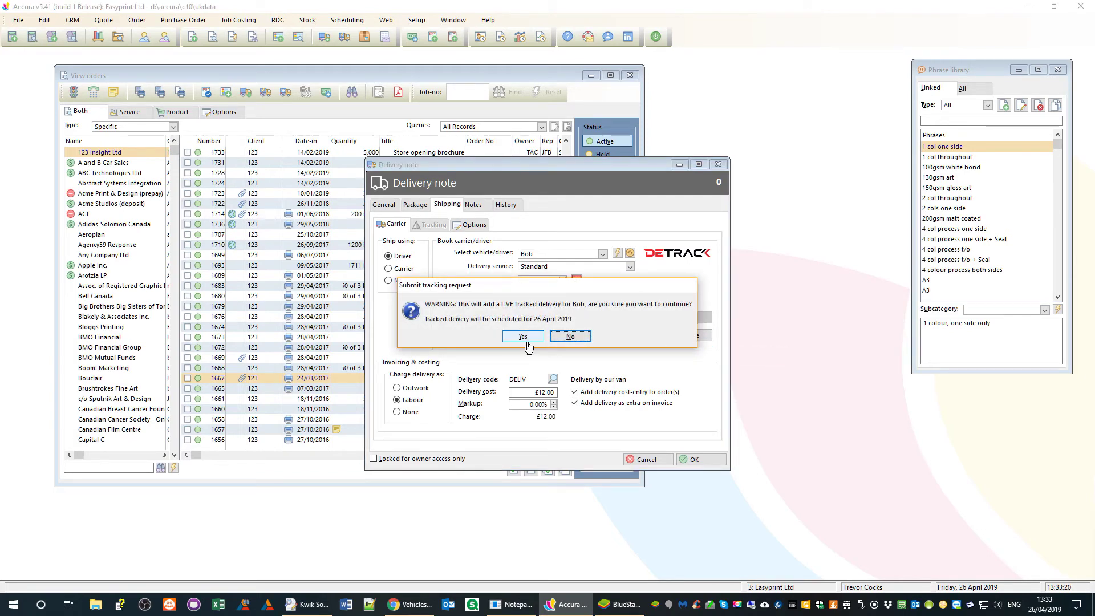
key("alt+Tab")
left_click_drag(880, 84, 946, 80)
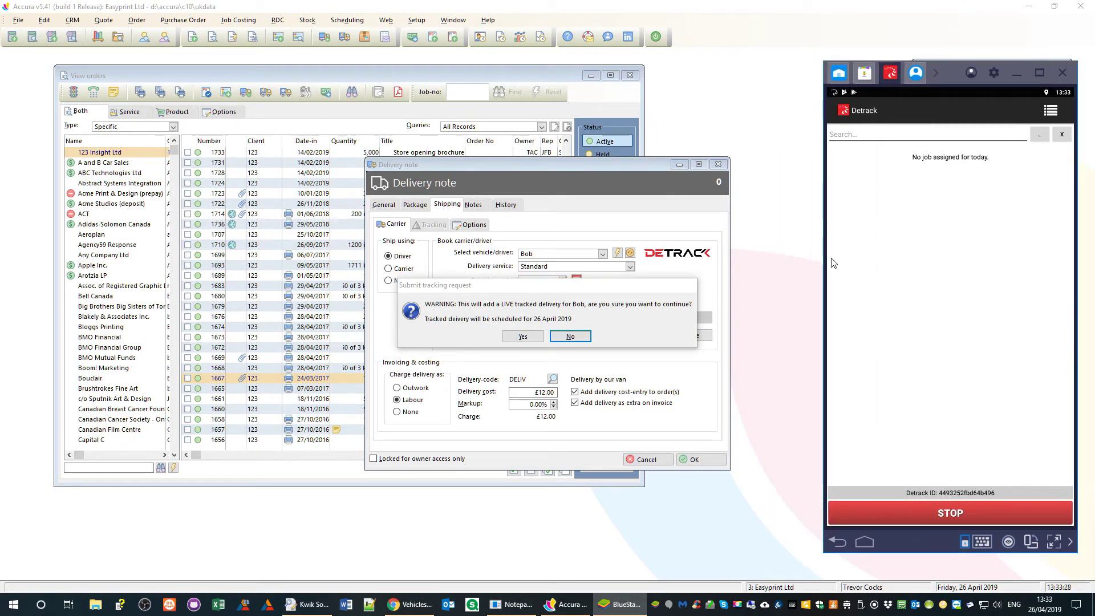
left_click(522, 335)
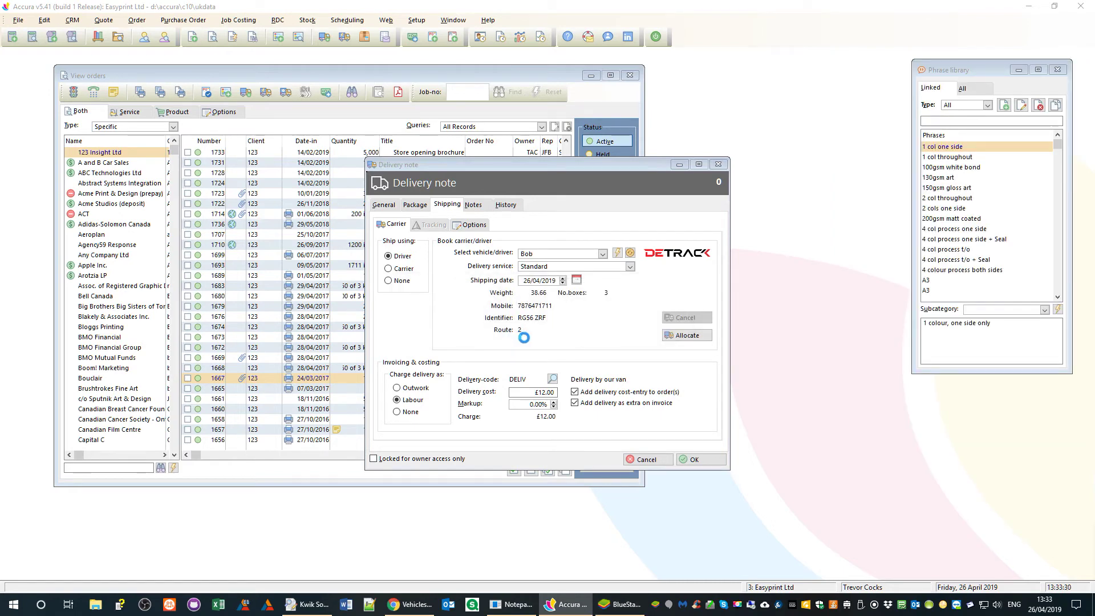
- Check the Detrack driver app lists delivery 1348 for 123 Insight as In Progress
left_click(628, 606)
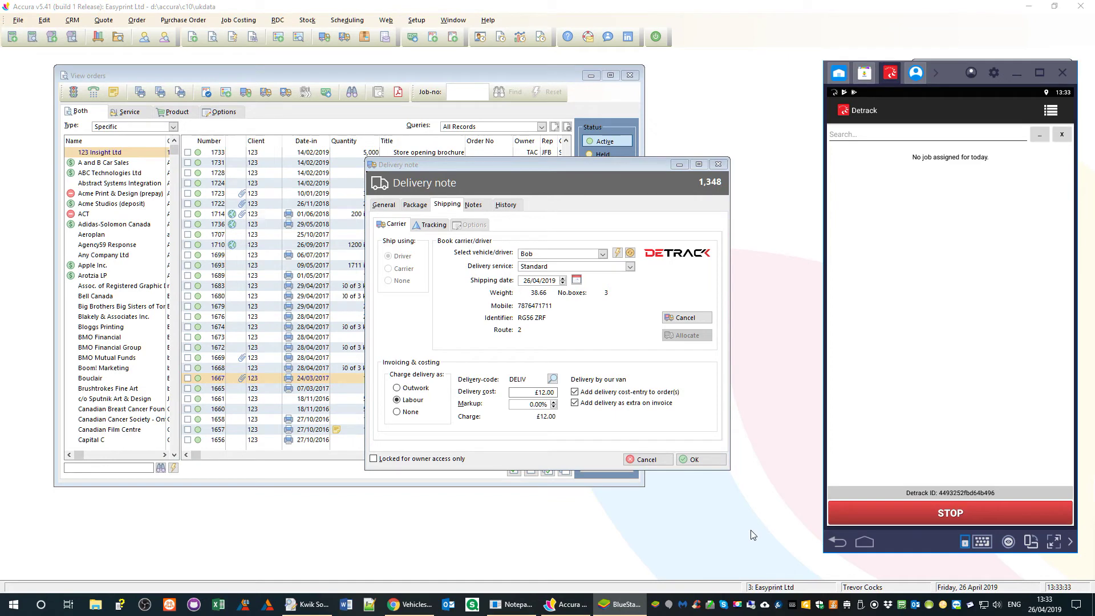
left_click(699, 466)
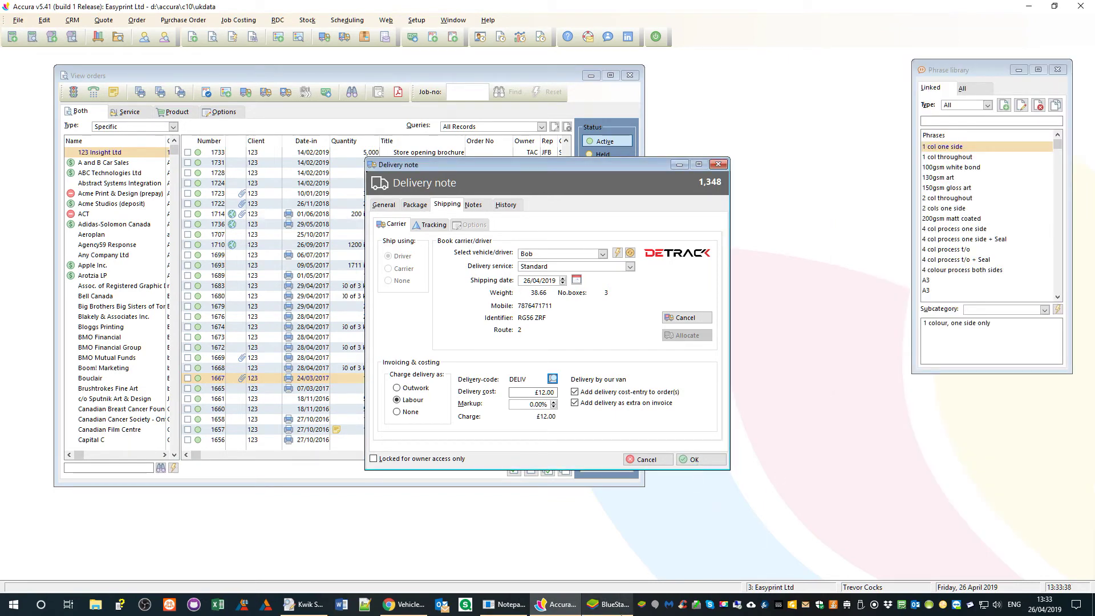
left_click(619, 612)
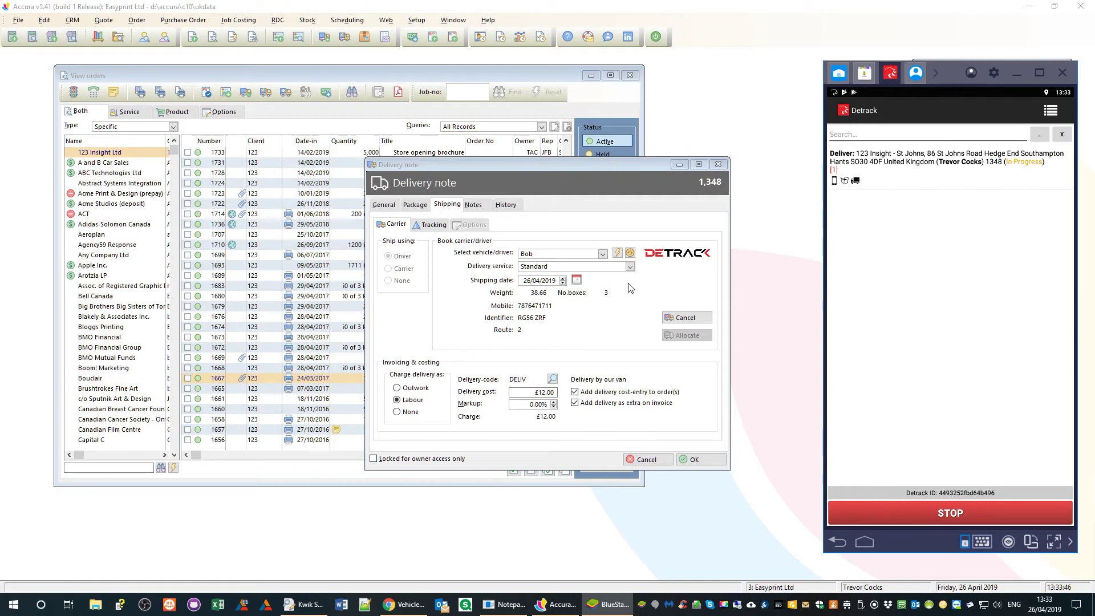
left_click(695, 462)
- Finish delivery note 1348 and cancel its output options without printing the note or labels
left_click(698, 462)
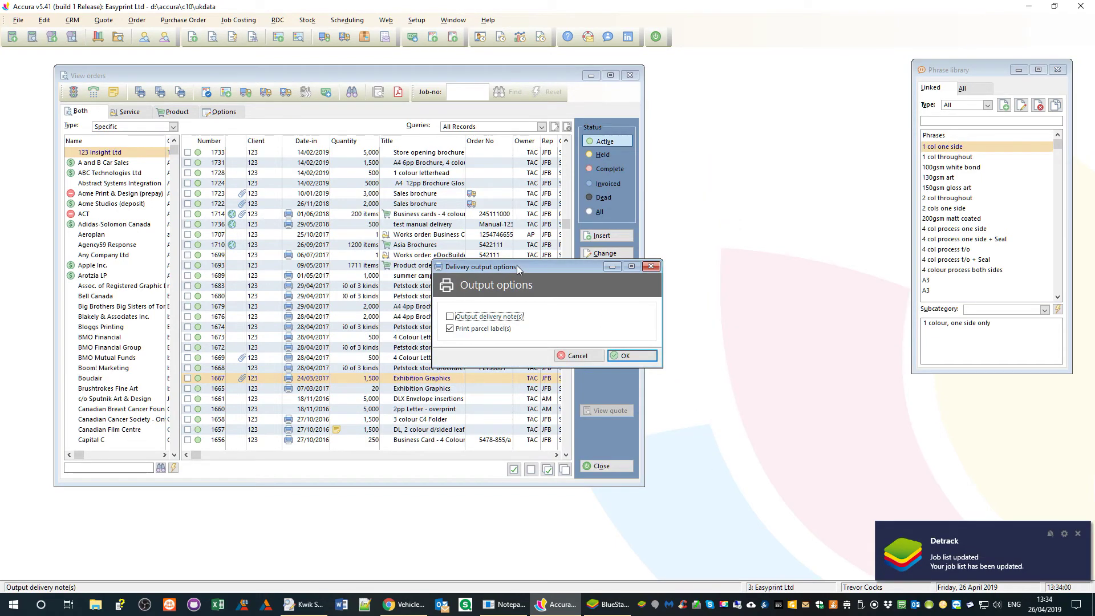
left_click(464, 318)
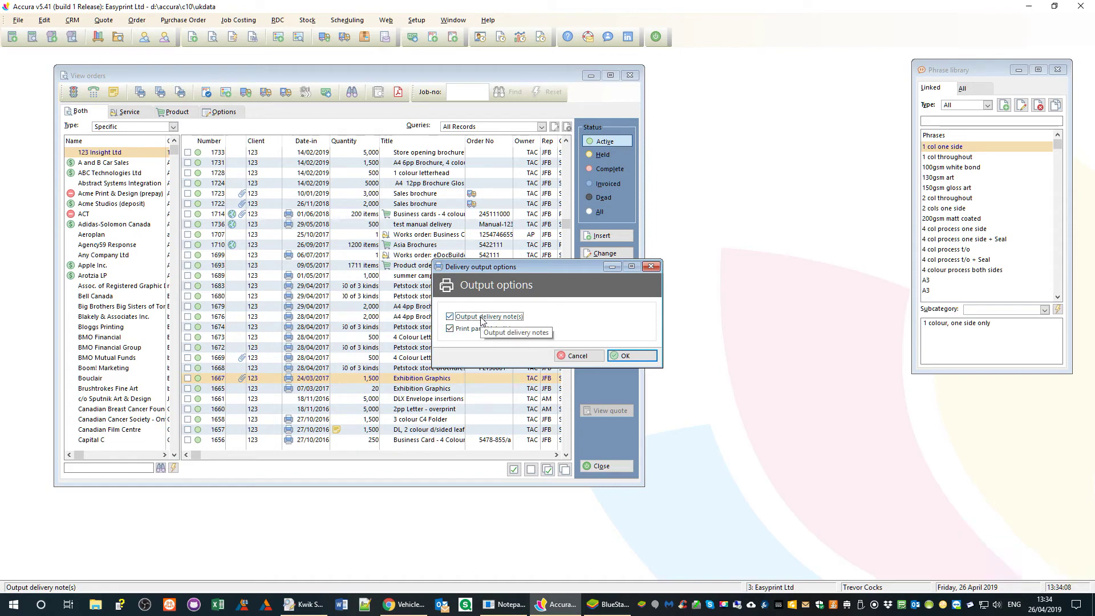
left_click(483, 318)
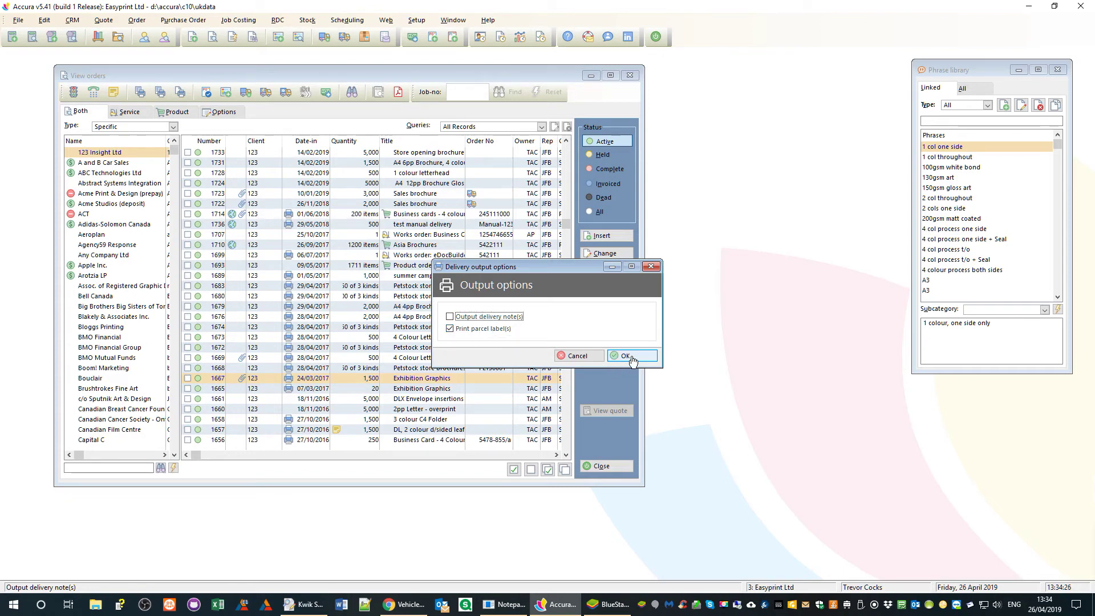
left_click(578, 356)
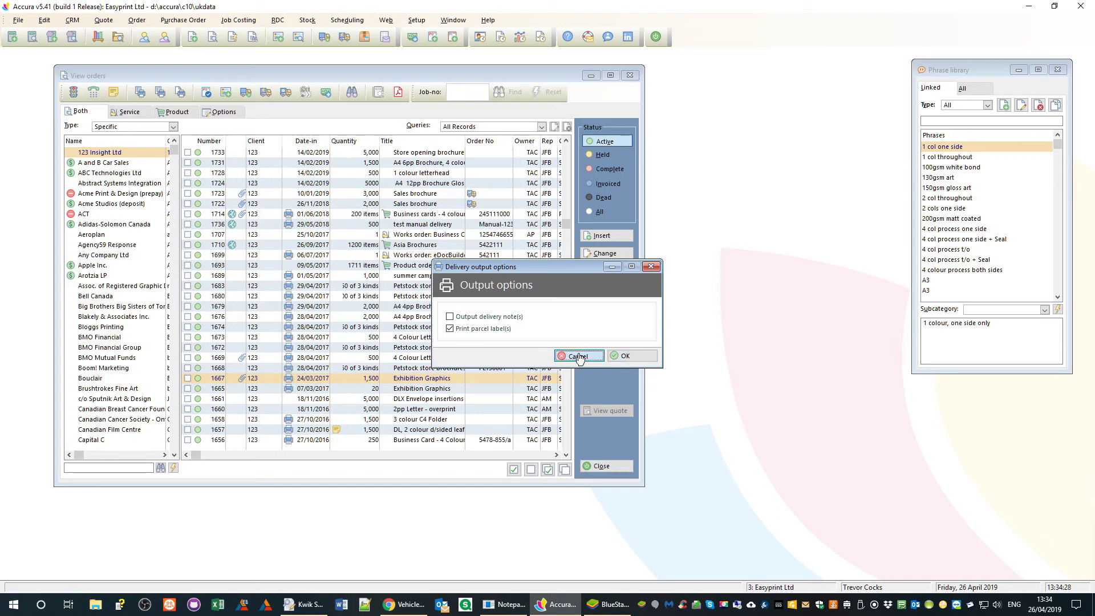
left_click(609, 604)
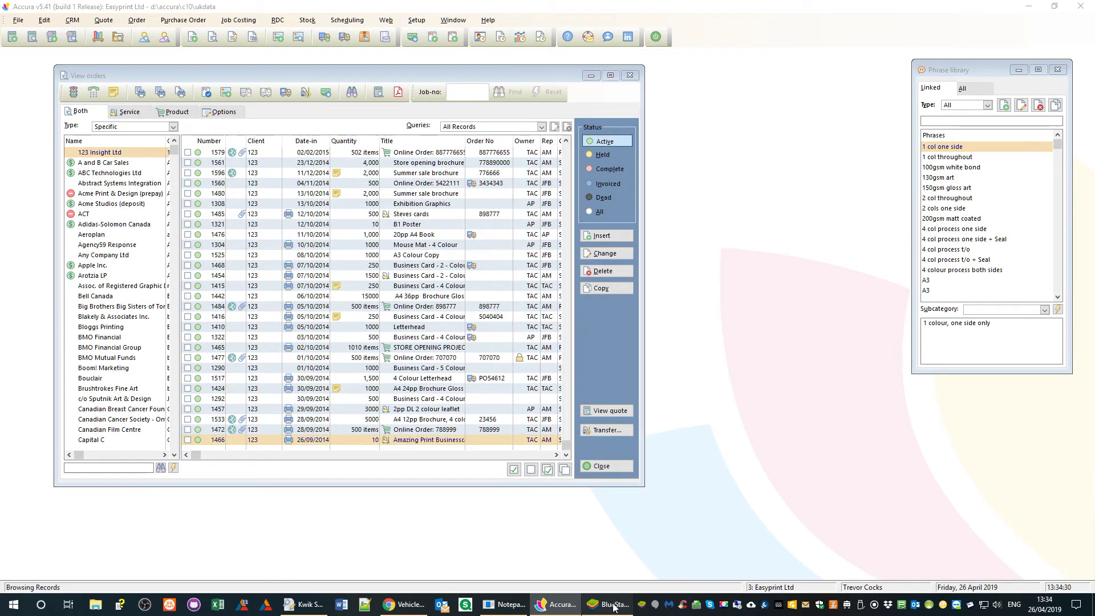
- Dismiss Detrack's job-list update for delivery 1348, then close Accura's View orders window
left_click(1043, 336)
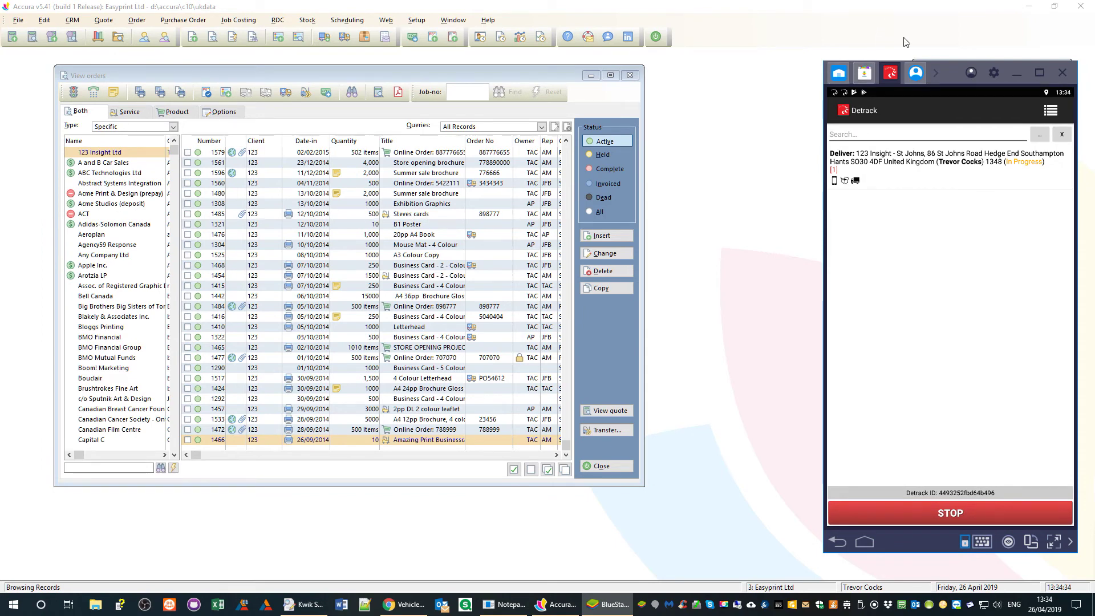
left_click_drag(944, 79, 900, 75)
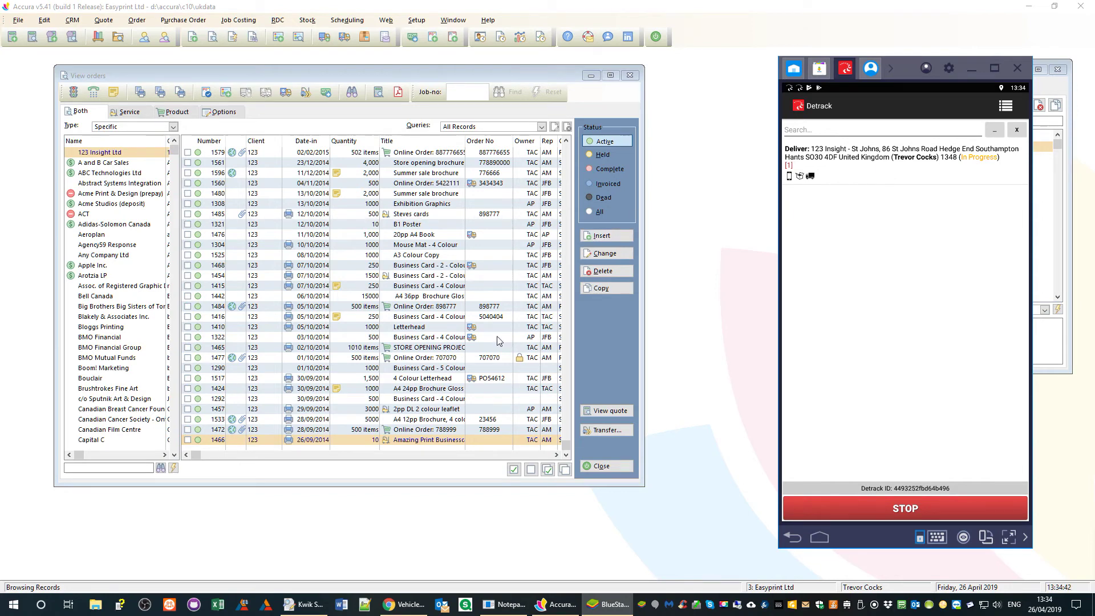
left_click(603, 154)
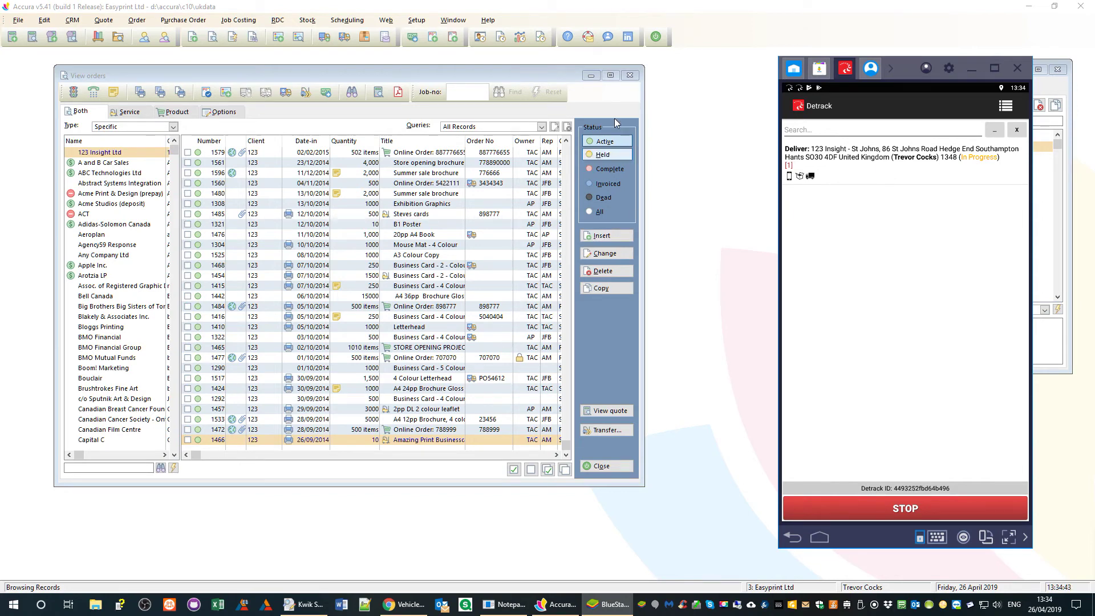
left_click(629, 76)
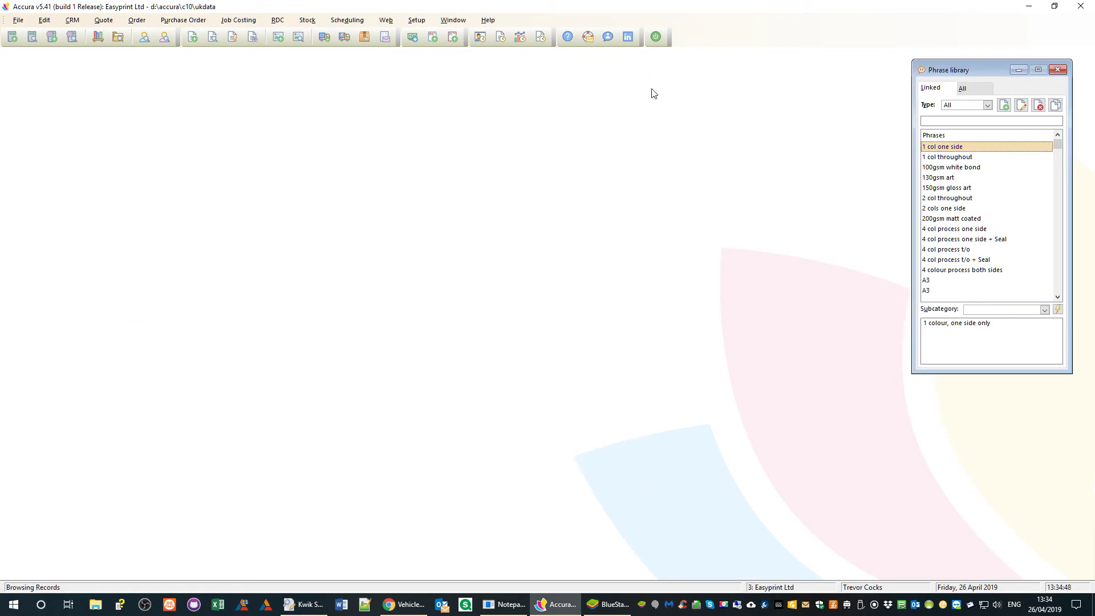
- Open the delivery notes list, view delivery note 1348's tracking page, then close the browser
left_click(139, 23)
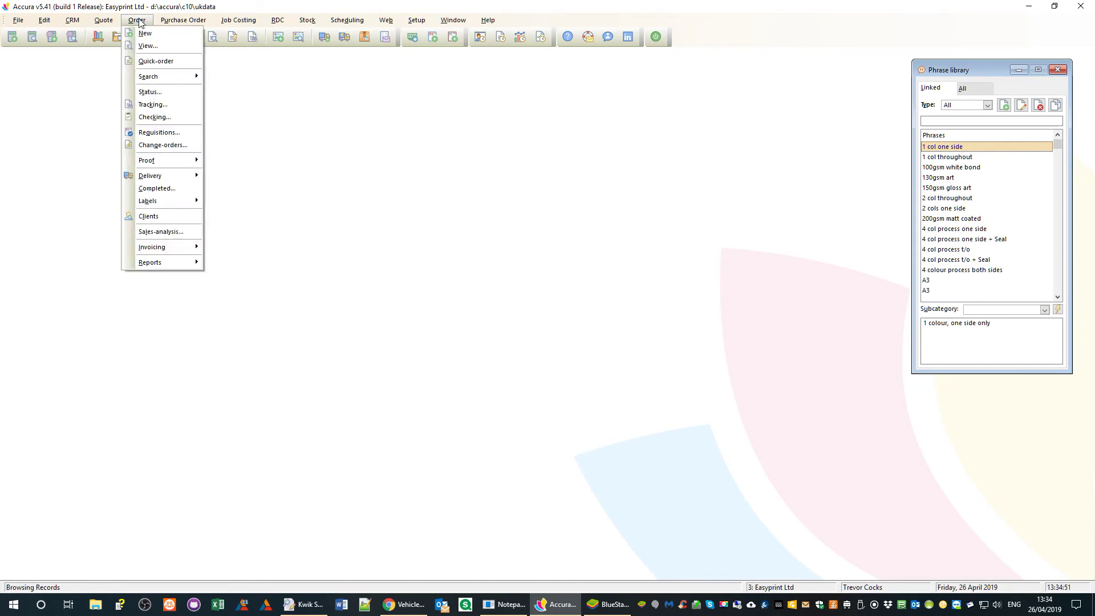
mouse_move(189, 177)
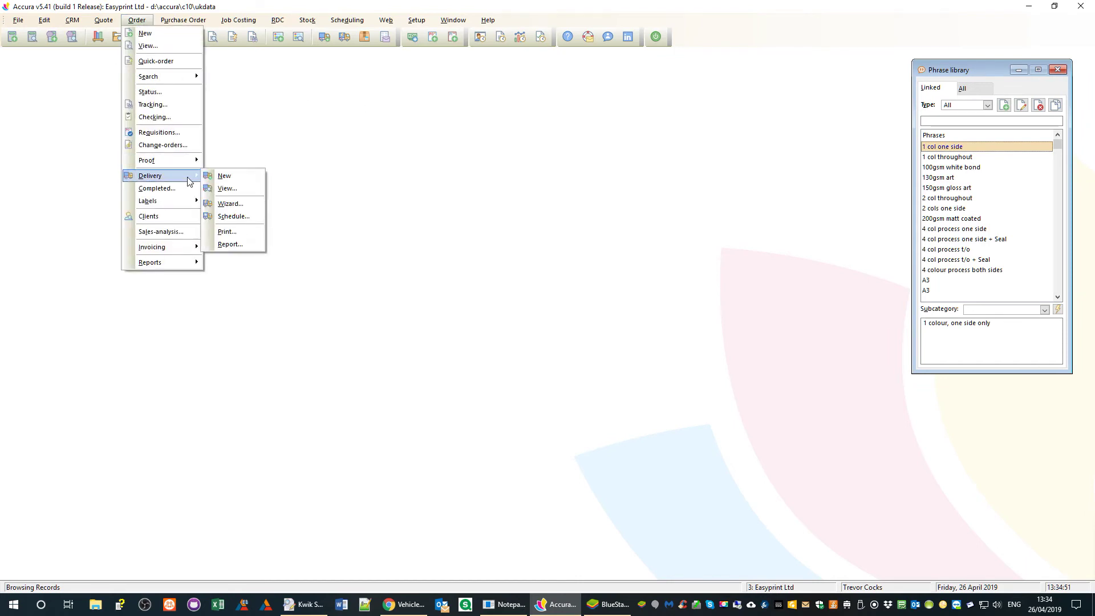
left_click(243, 190)
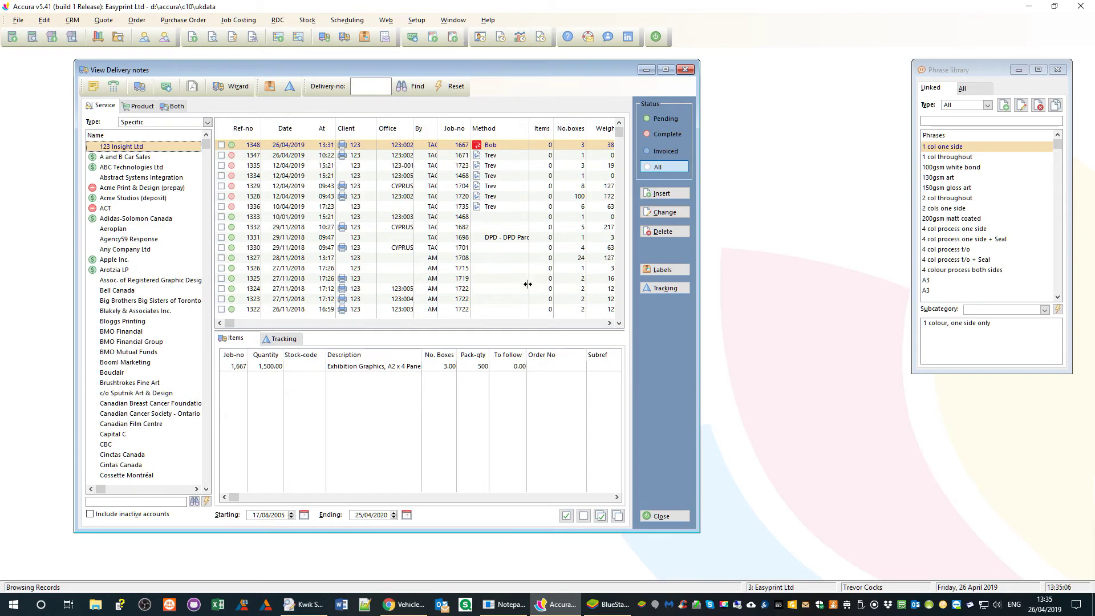
left_click(666, 289)
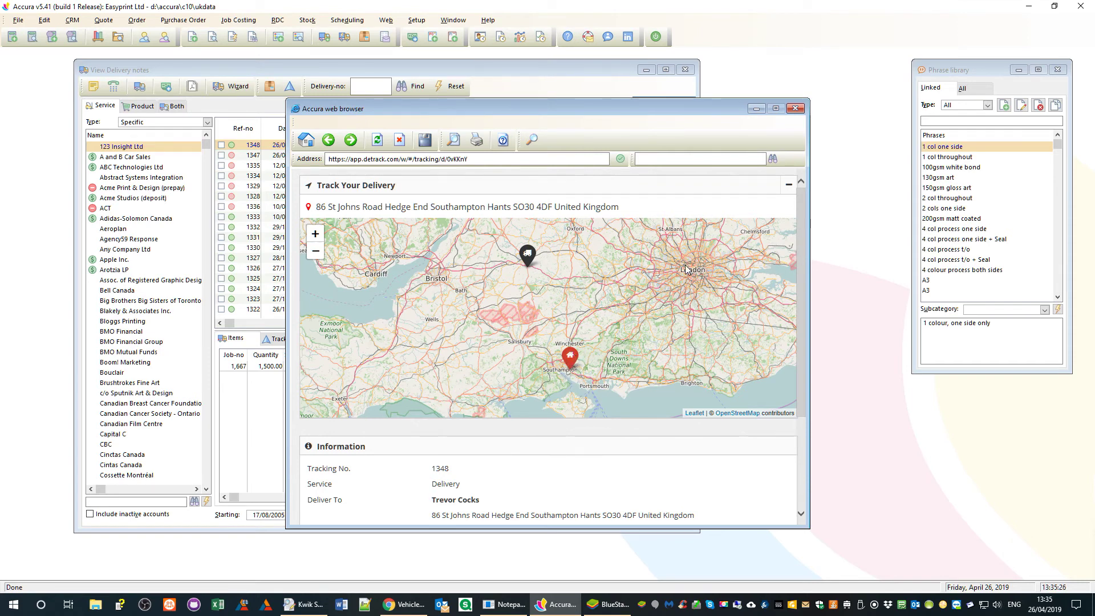
left_click(796, 109)
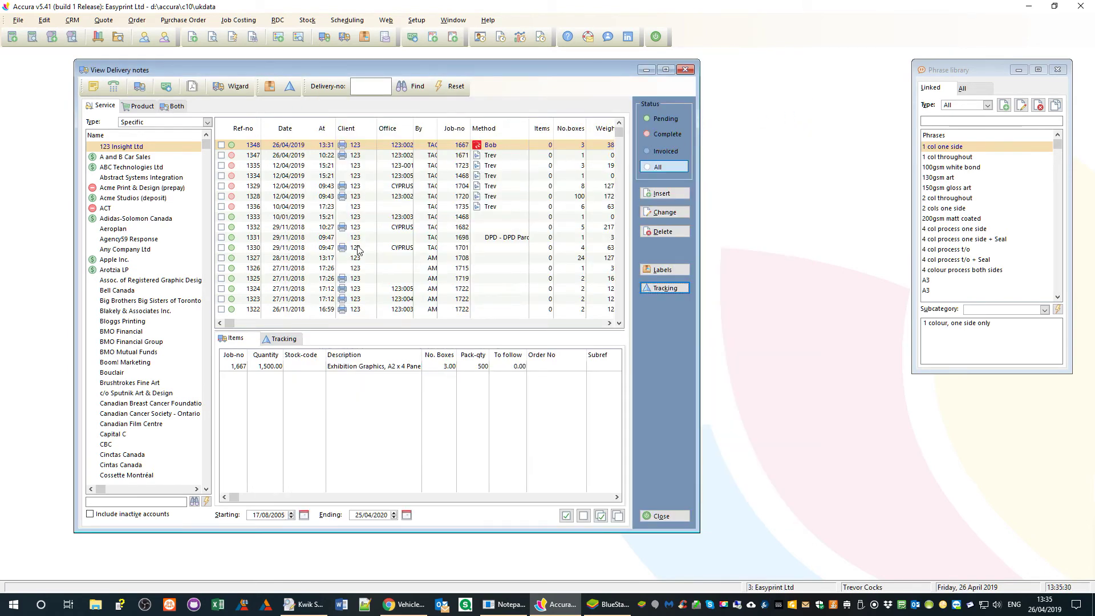
- Set the Detrack driver heading to the delivery location, then open delivery 1348's live tracking map
left_click(609, 604)
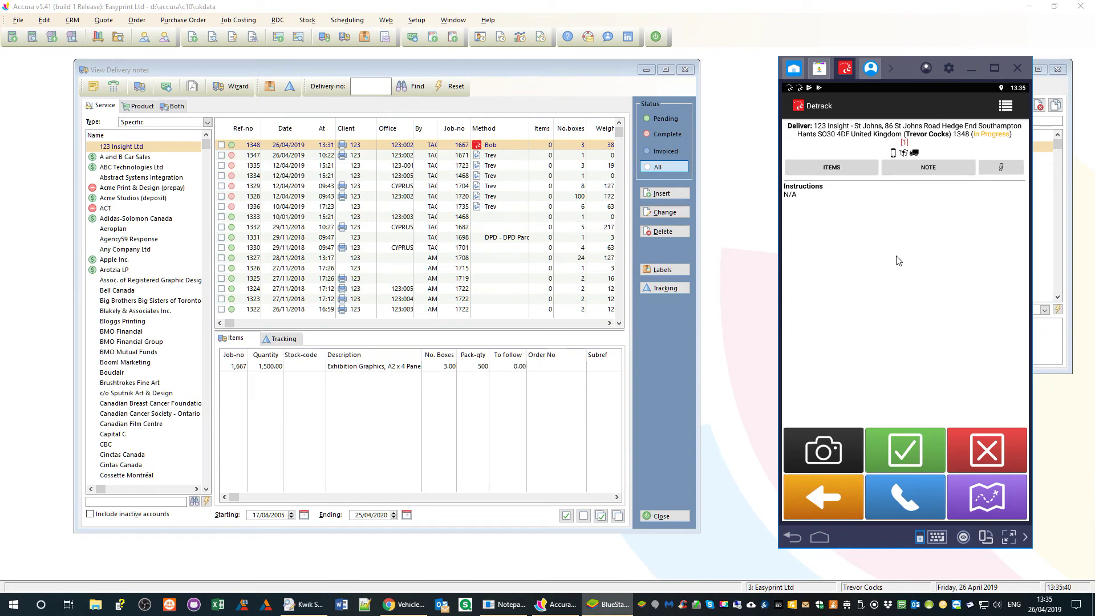
left_click(826, 450)
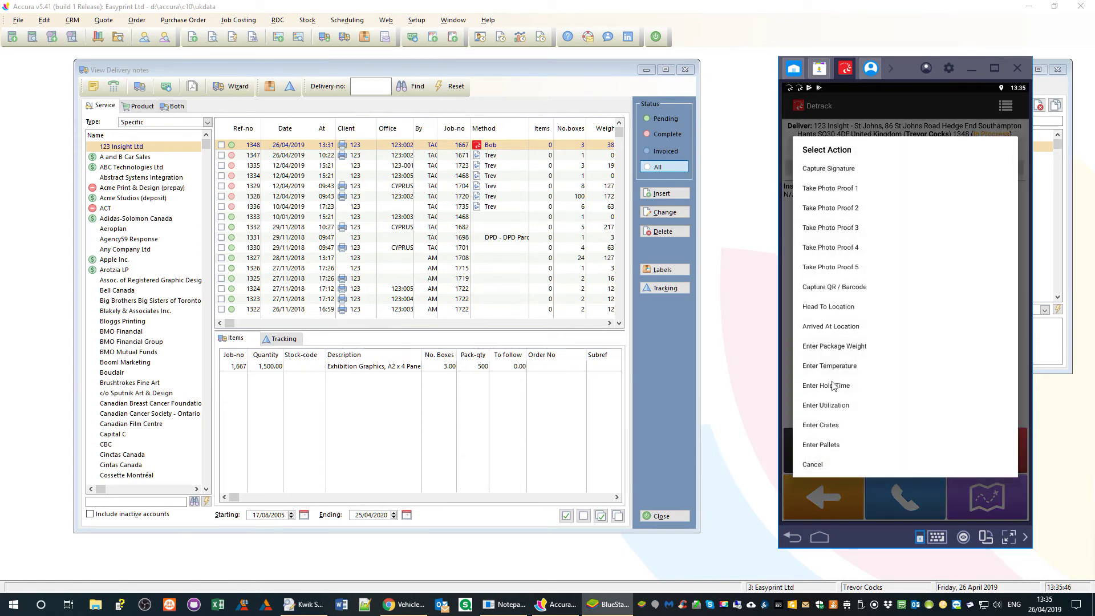
left_click(823, 305)
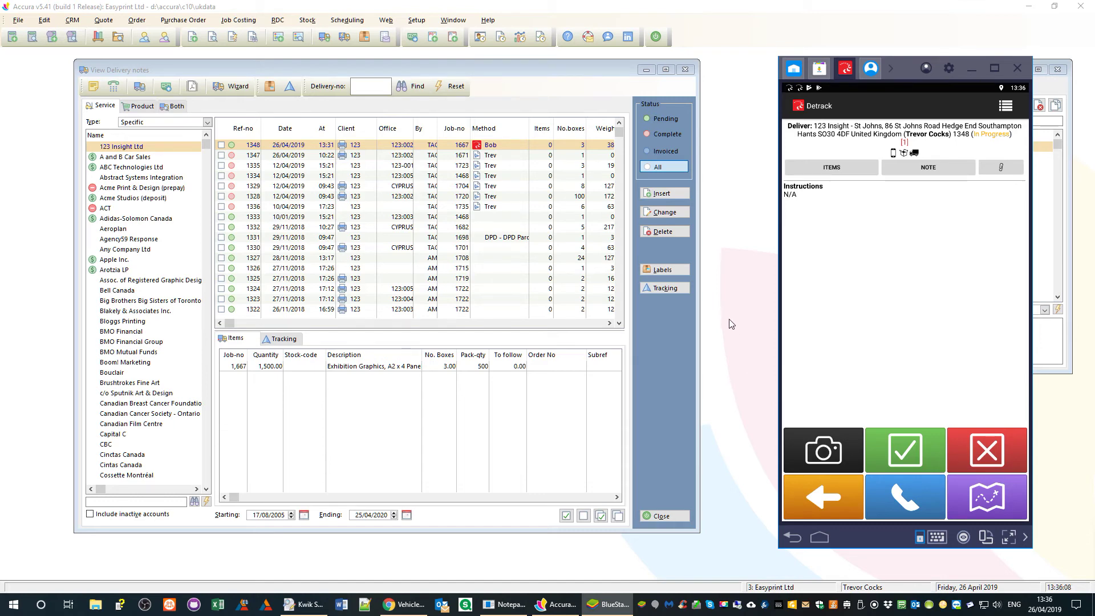
left_click(662, 289)
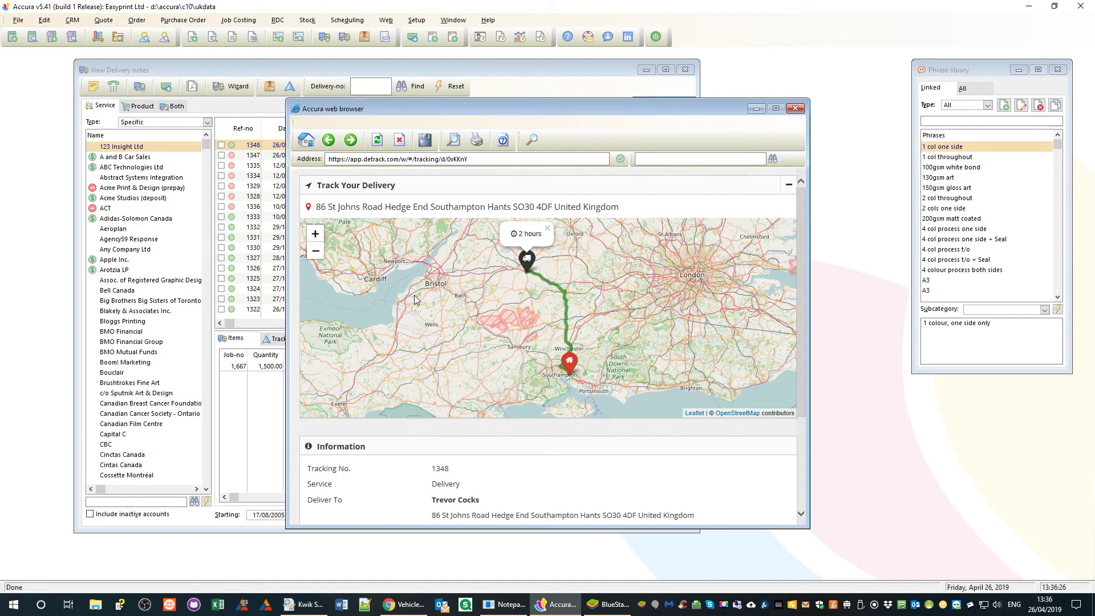
- Pan and zoom along delivery 1348's route on the tracking map, then close the browser
scroll(414, 294, "up", 1)
left_click_drag(563, 300, 459, 303)
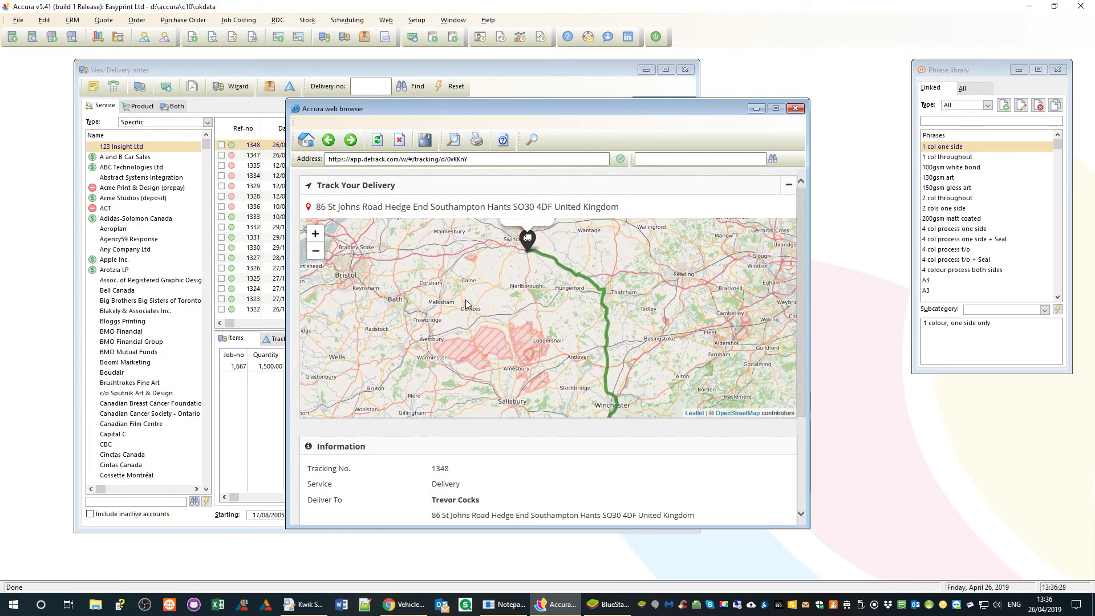
scroll(466, 299, "down", 1)
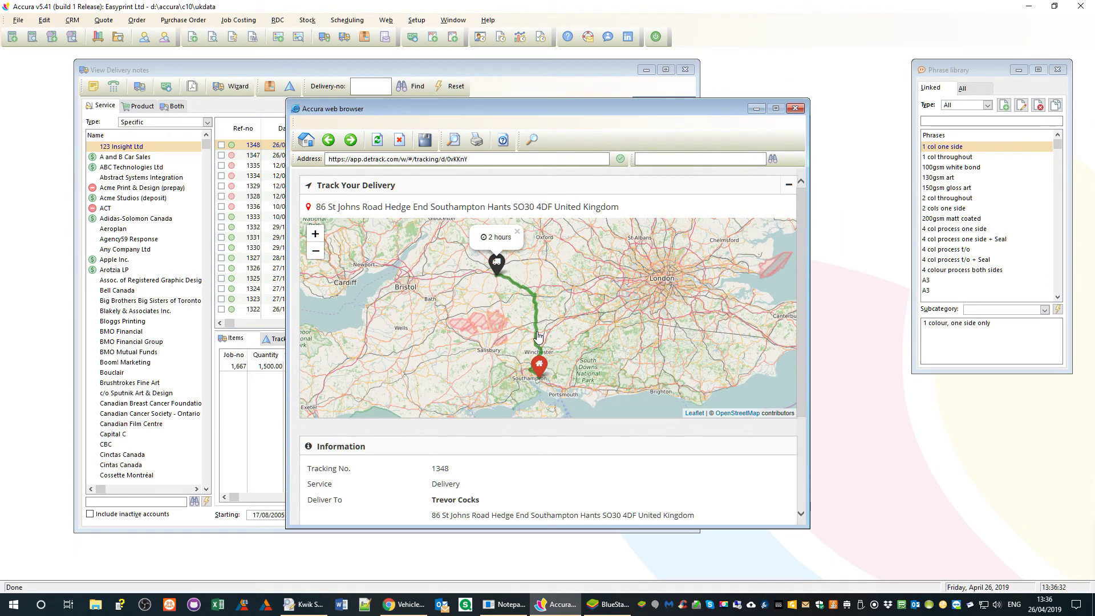
scroll(535, 337, "up", 1)
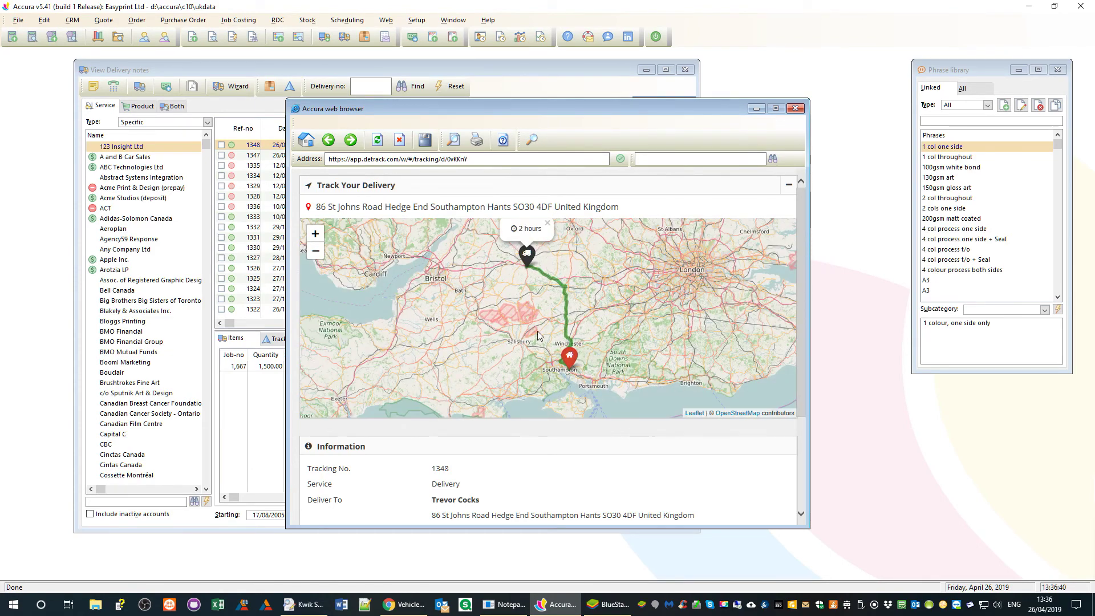
left_click(796, 109)
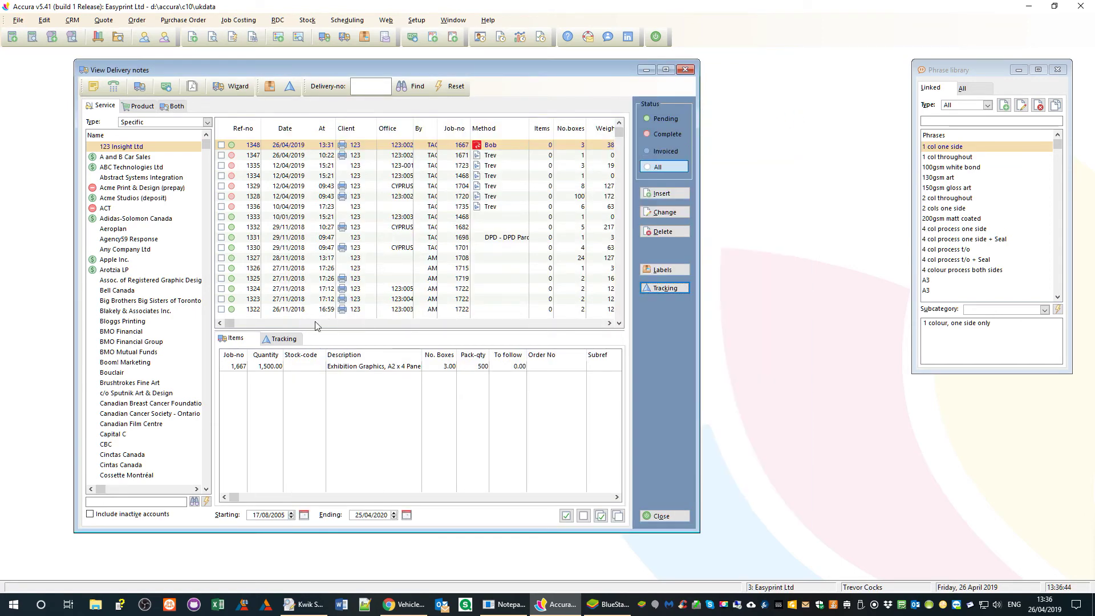
- Show the Tracking tab, check notes 1347 and 1335, return to 1348, then switch to Detrack
left_click(291, 340)
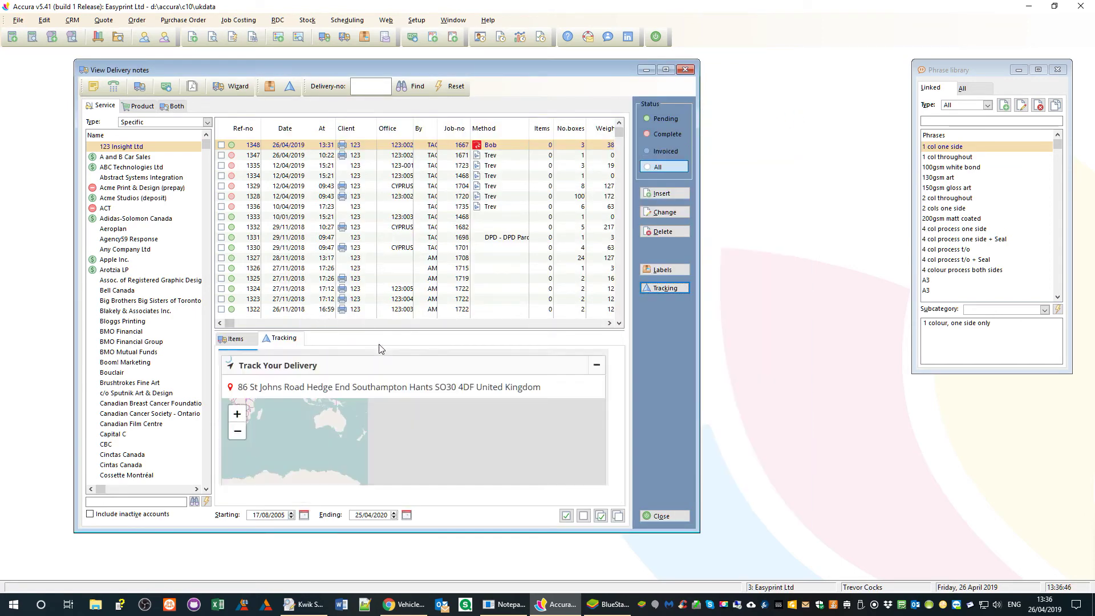
left_click_drag(600, 378, 602, 387)
left_click(501, 155)
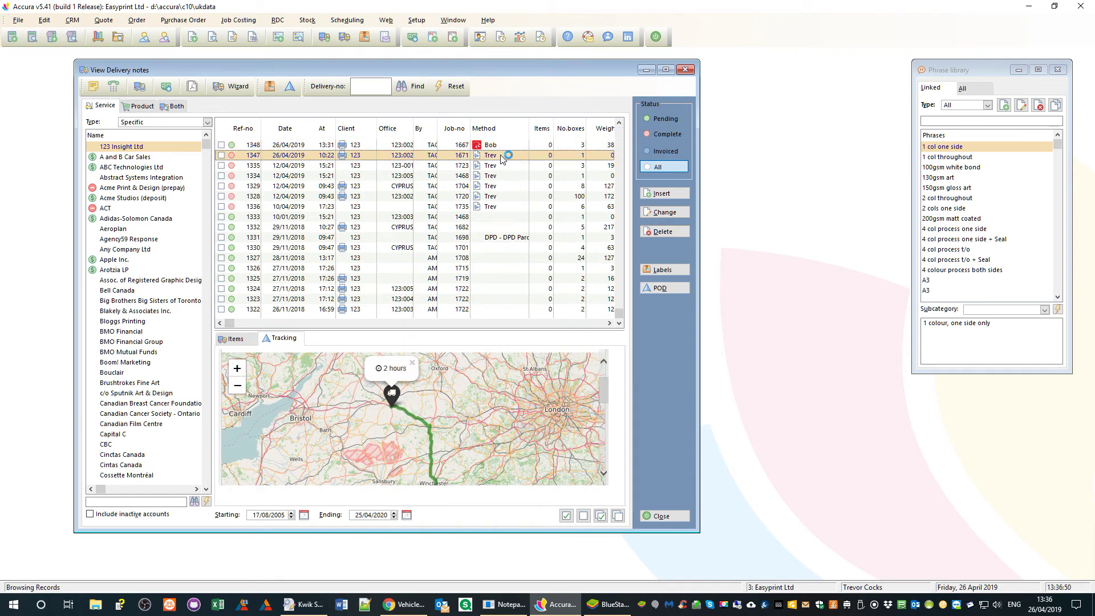
left_click(493, 166)
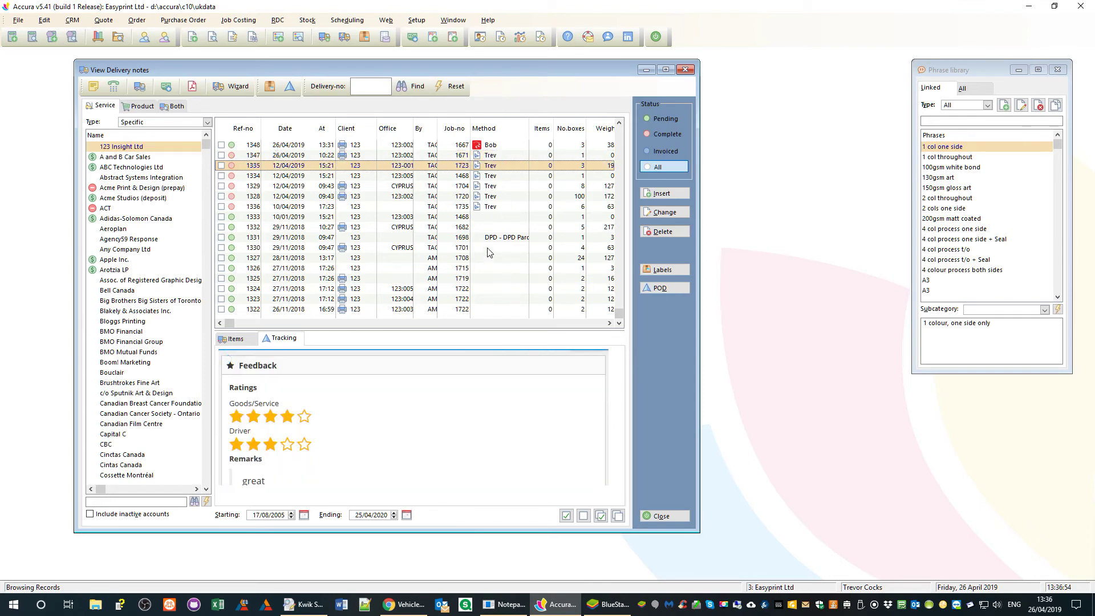
left_click(490, 146)
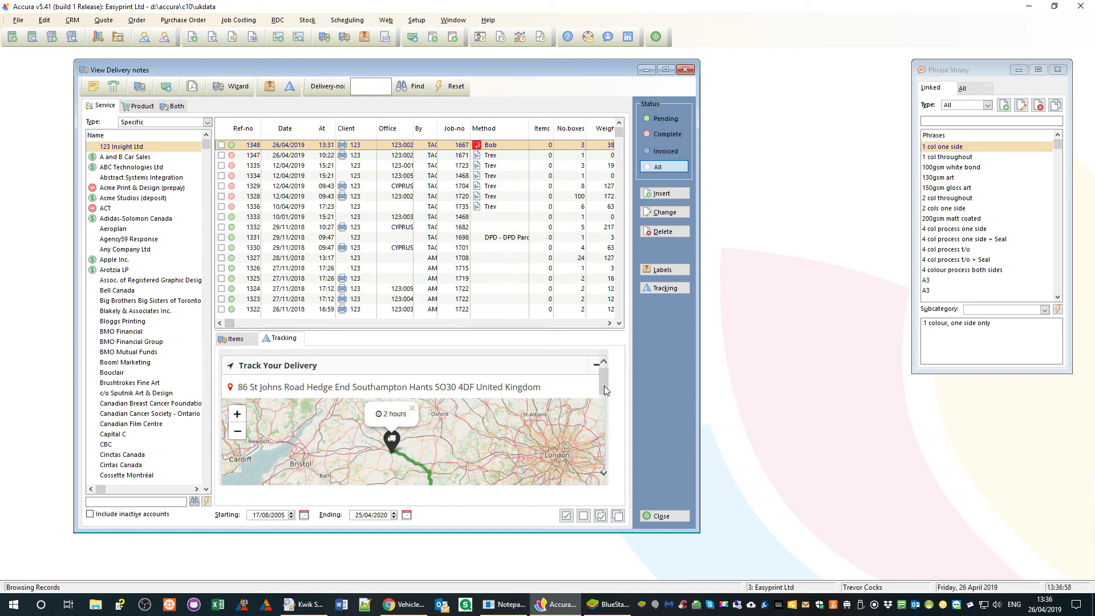
scroll(606, 398, "down", 1)
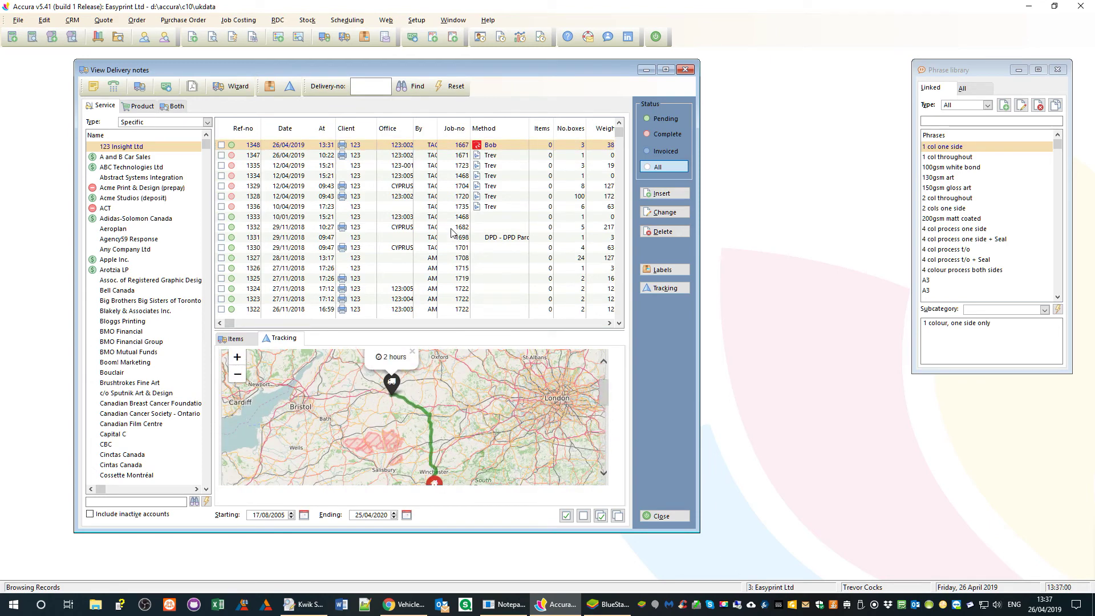
left_click(612, 610)
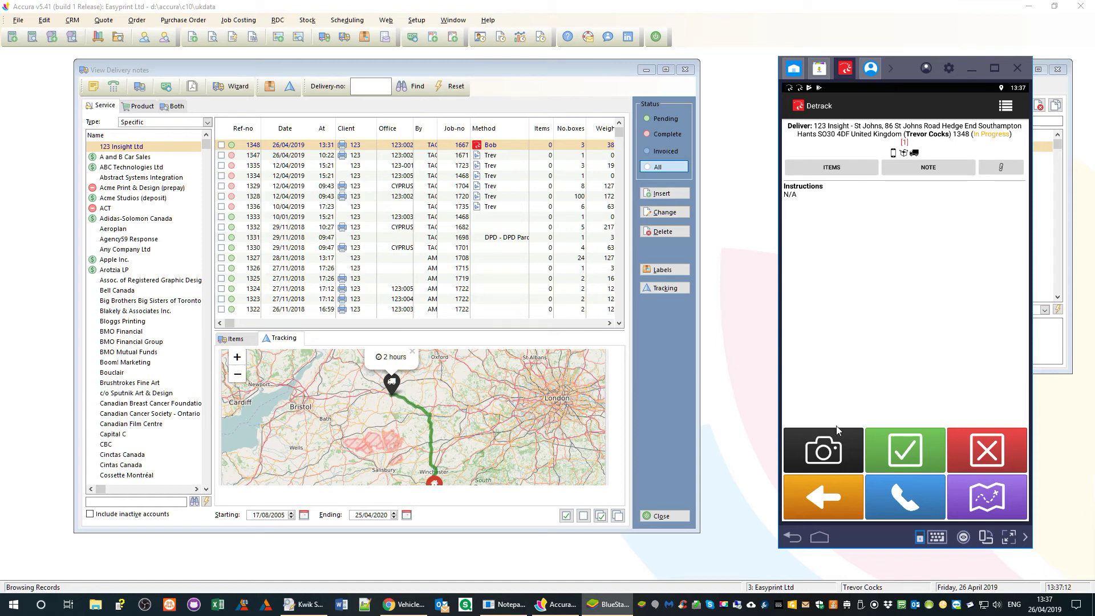
- Enter the recipient's name, draw their signature on the pad, and save it for delivery 1348
left_click(825, 449)
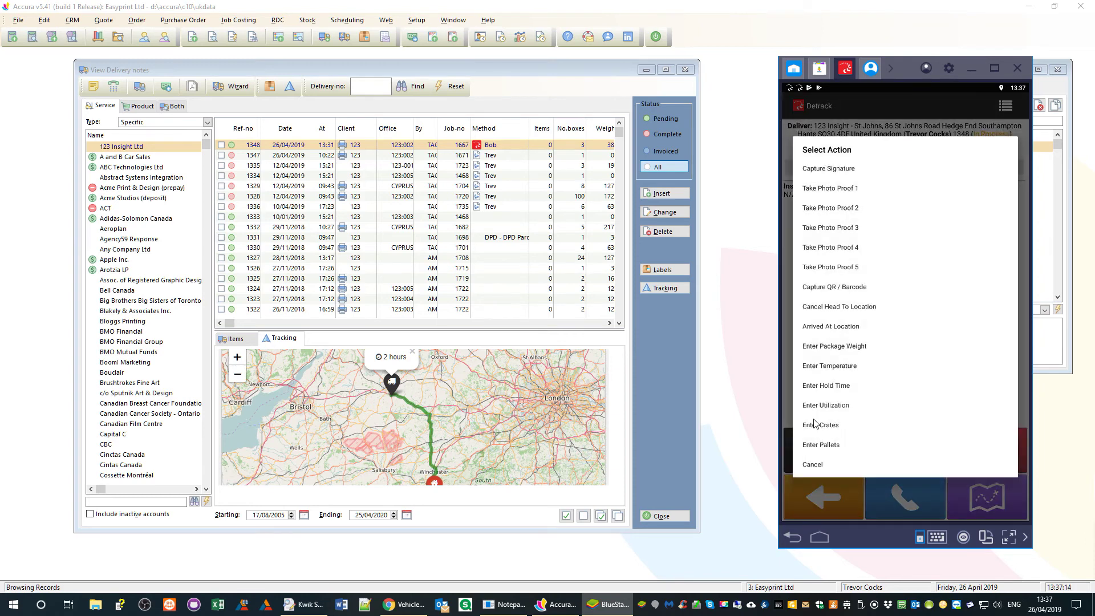
left_click(825, 170)
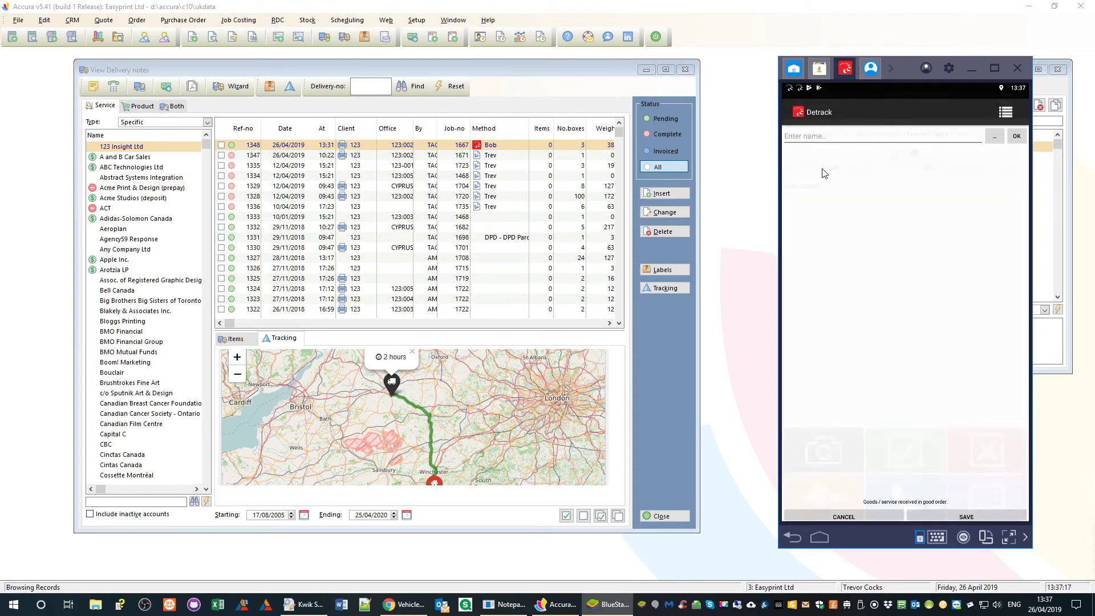
left_click(822, 131)
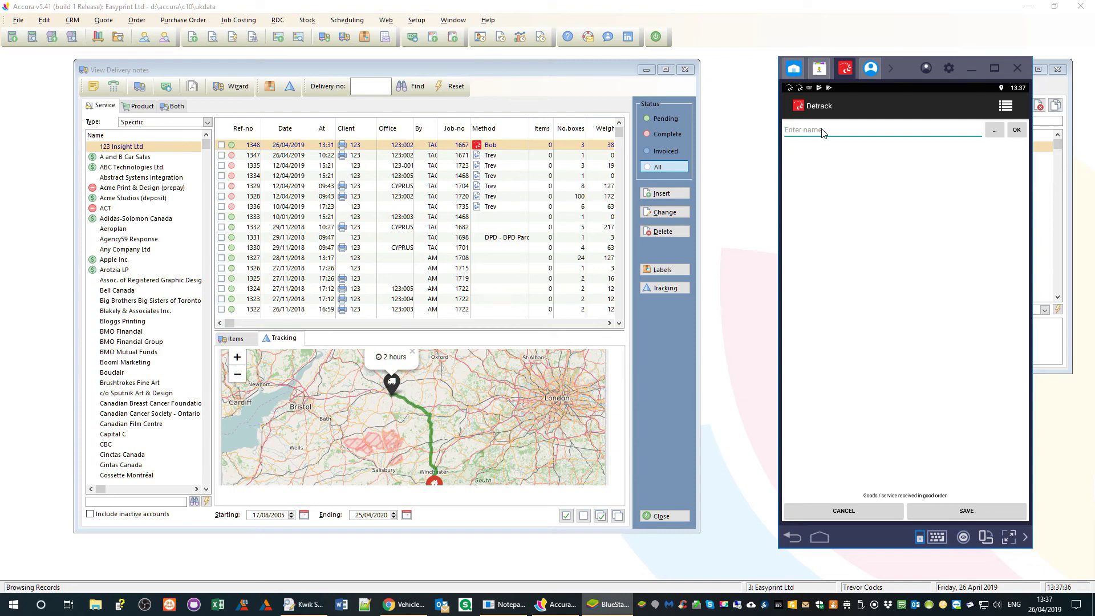
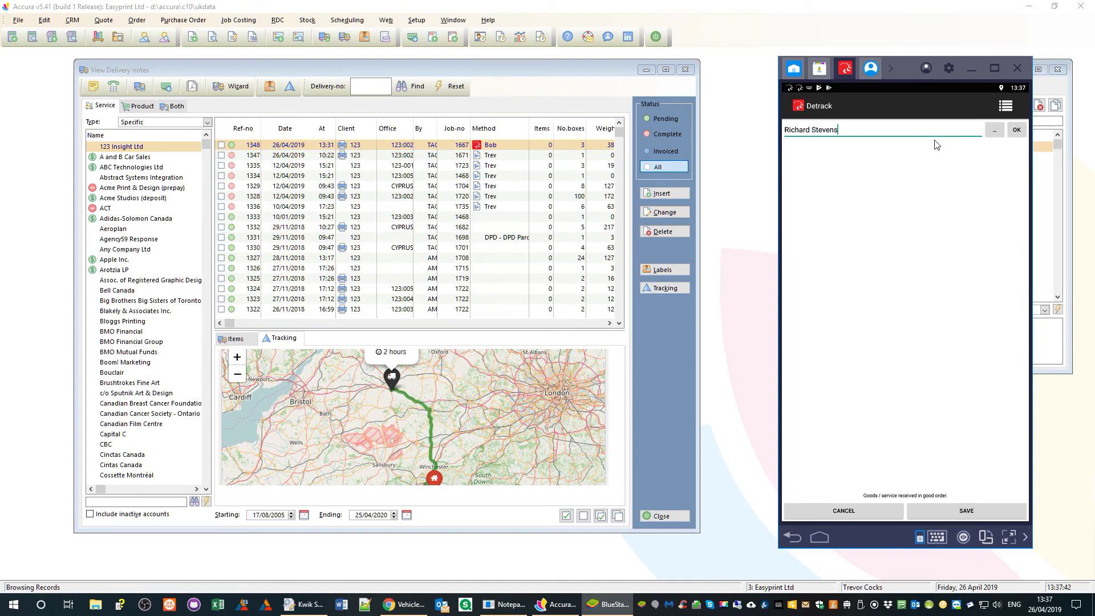
left_click(838, 334)
mouse_move(850, 300)
left_mouse_down()
mouse_move(837, 278)
mouse_move(942, 248)
mouse_move(960, 318)
mouse_move(997, 355)
mouse_move(1018, 355)
left_mouse_up()
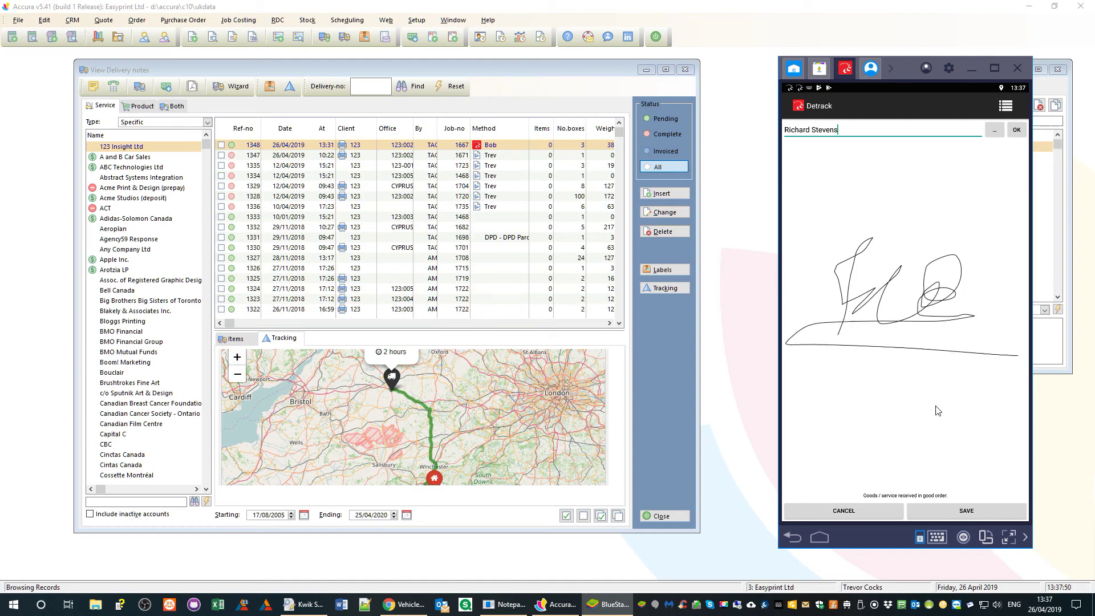
left_click(961, 512)
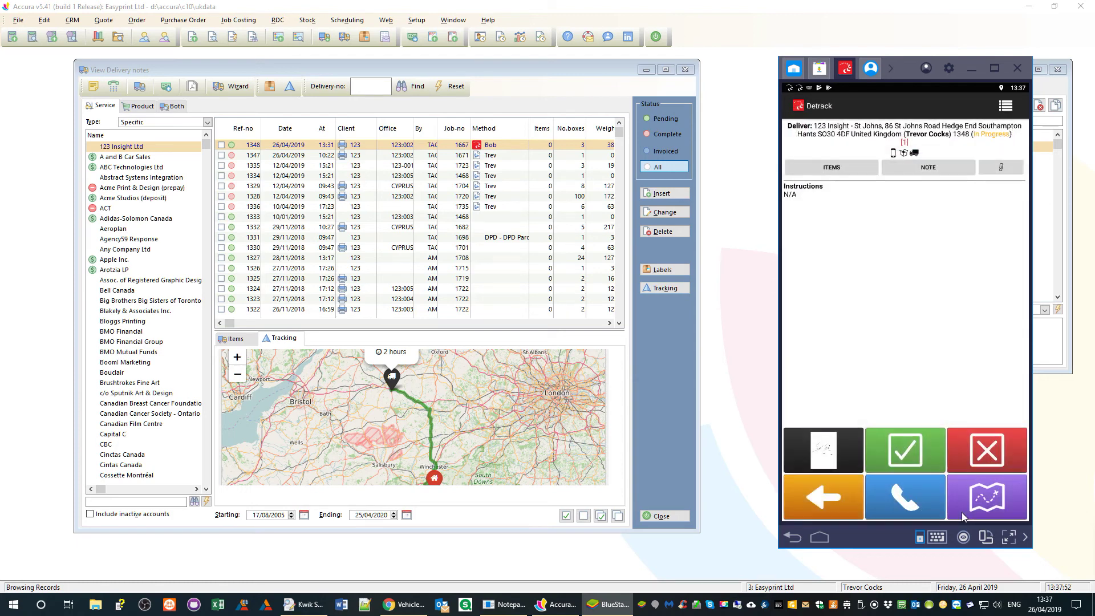
- Mark delivery 1348 as Delivered, submit it with proof of delivery, and bring up the notification email
left_click(905, 460)
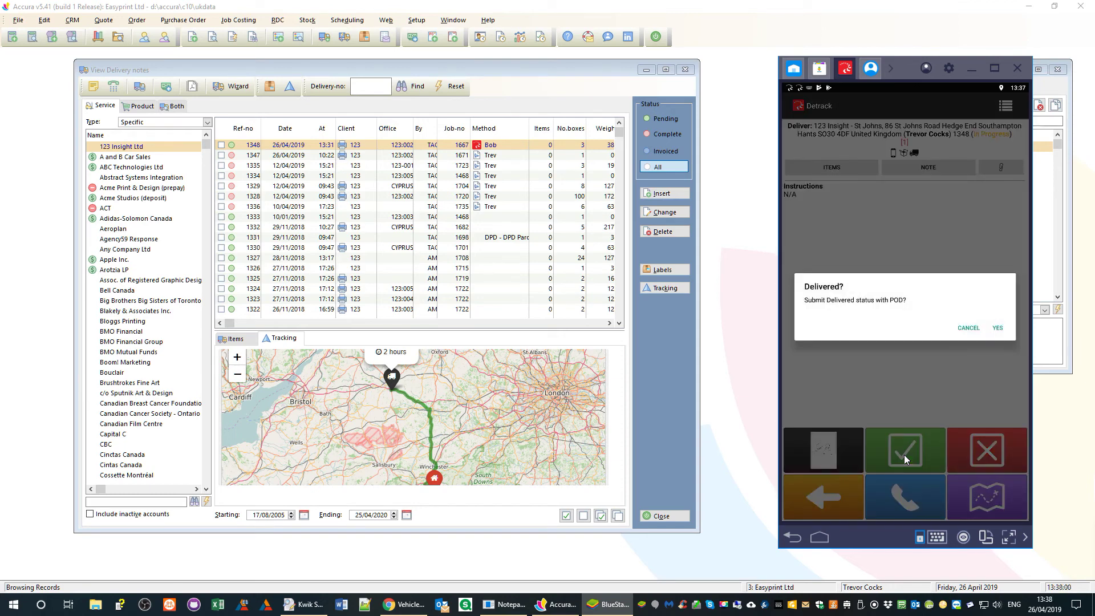
left_click(997, 329)
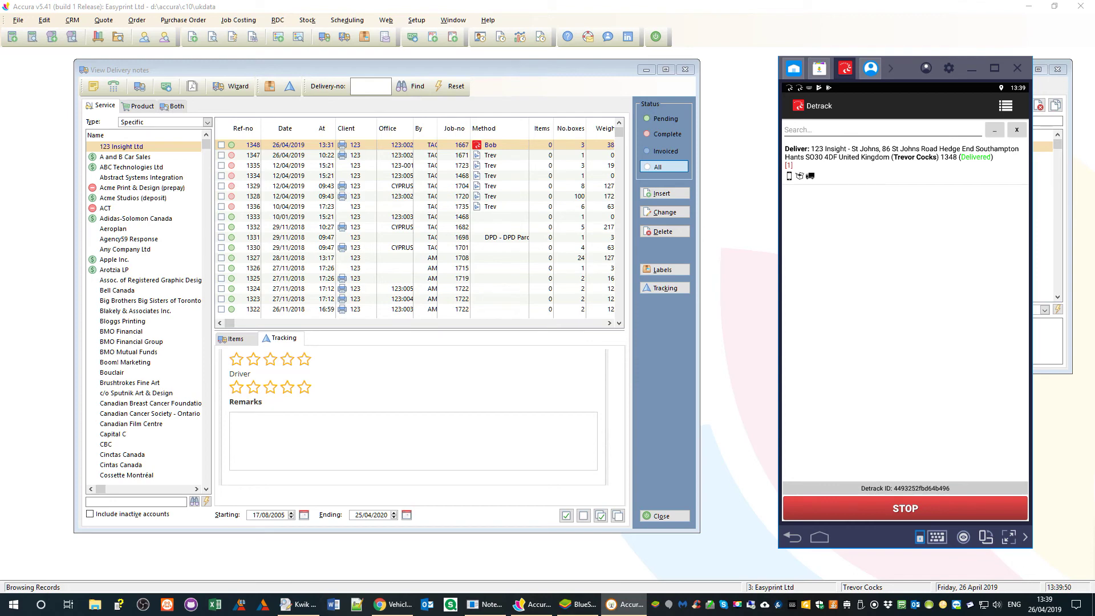
left_click_drag(1094, 101, 547, 101)
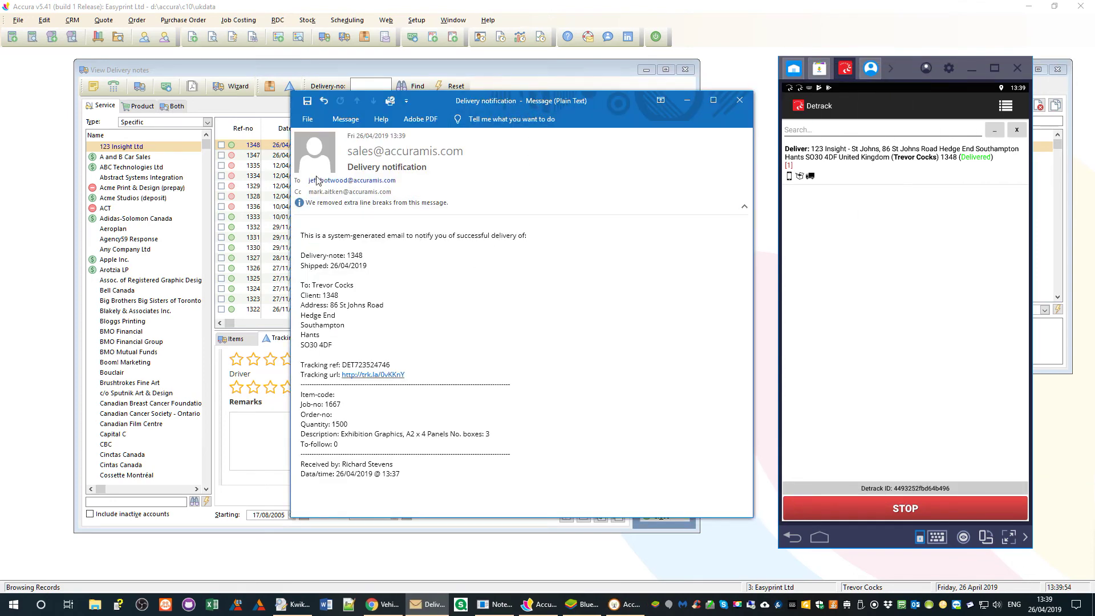
- Read the Accura delivery notification for note 1348 and job 1667, then close it
mouse_move(316, 180)
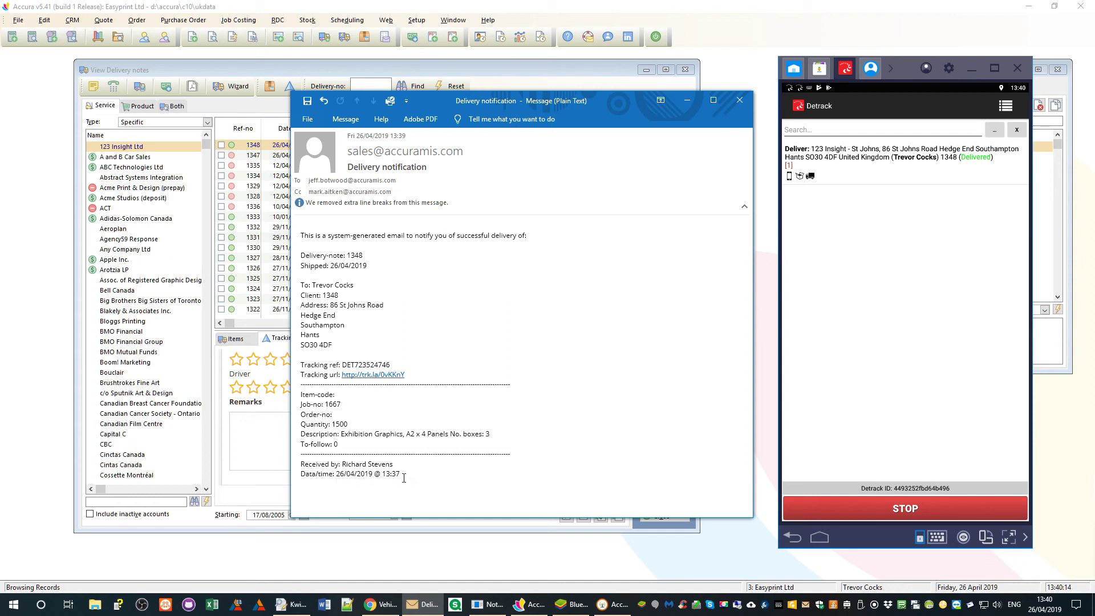
left_click(740, 101)
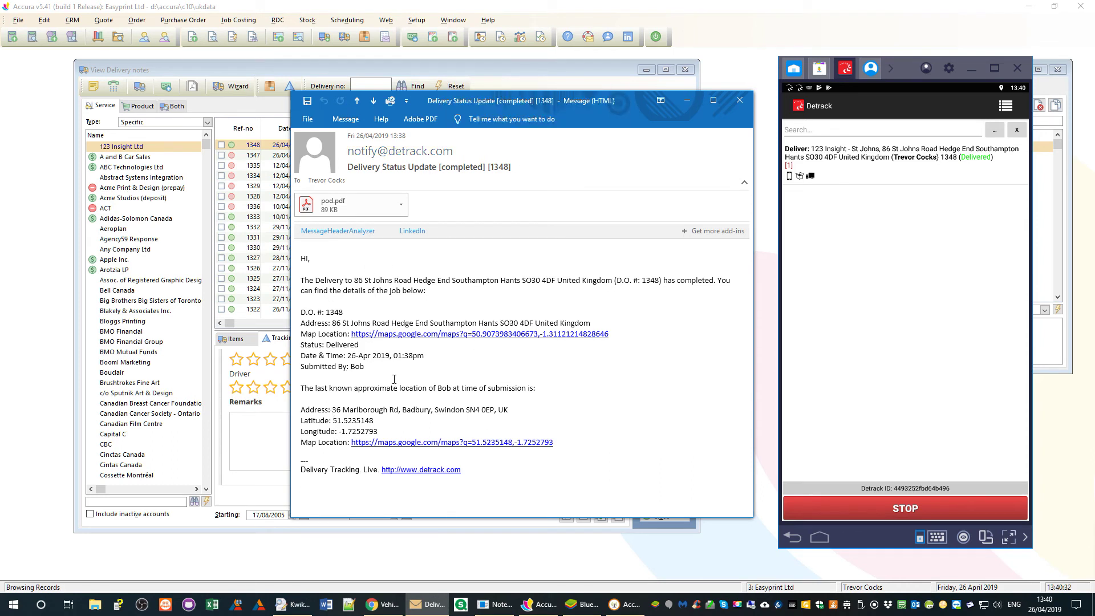
- Open the pod.pdf attachment on the Detrack completed email for 1348, then close the email
double_click(356, 203)
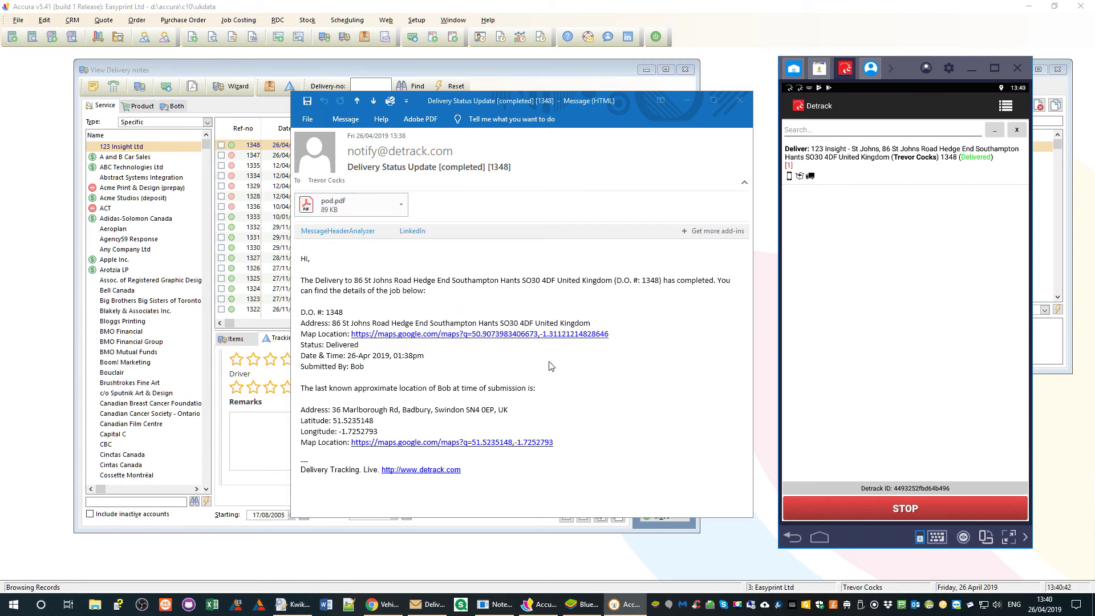
left_click(740, 101)
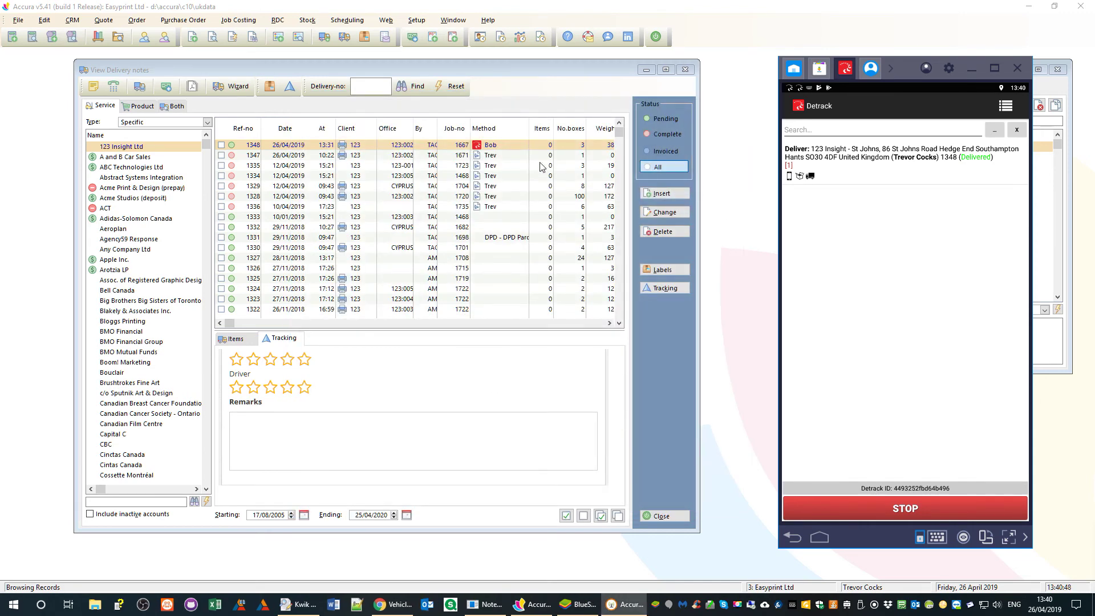
- Bring the View Delivery notes list to the front and select delivery note 1348
left_click(498, 155)
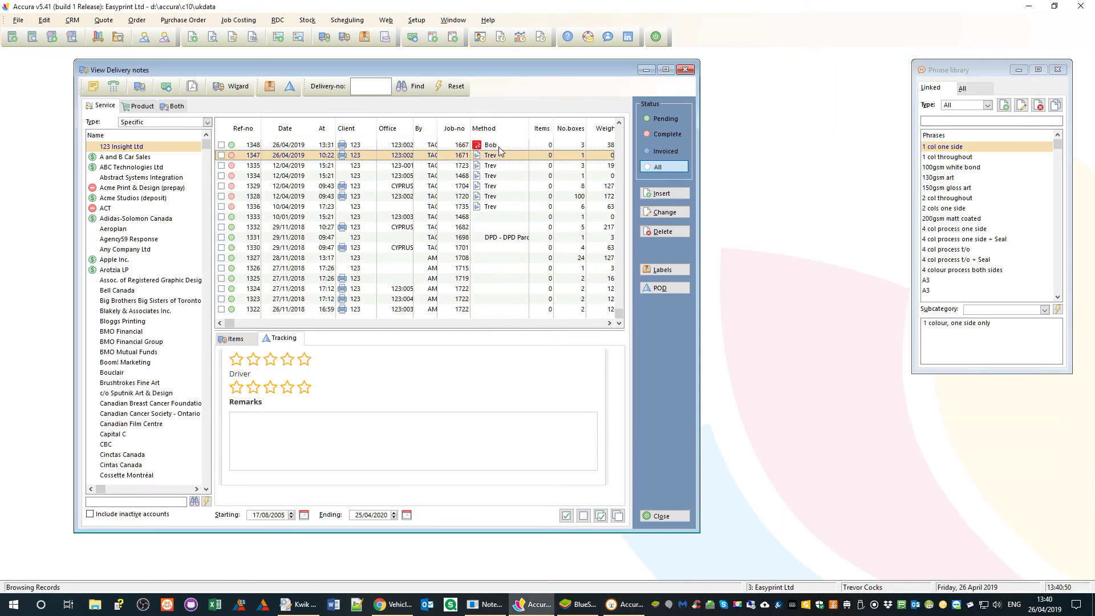
left_click(500, 149)
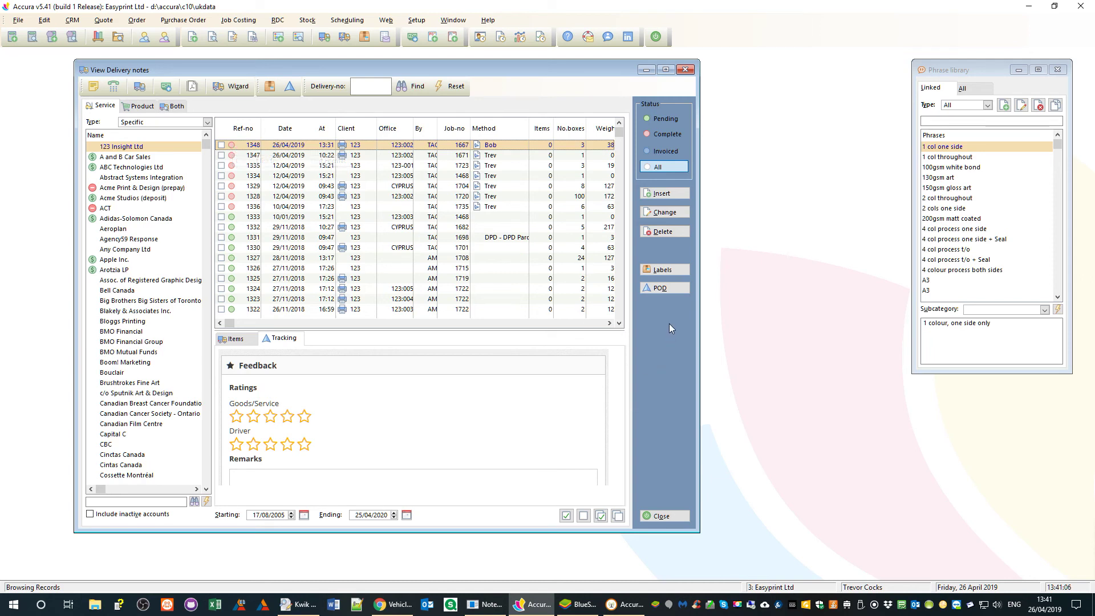
- Open delivery 1348's proof of delivery window, then enlarge and reposition it
left_click(664, 288)
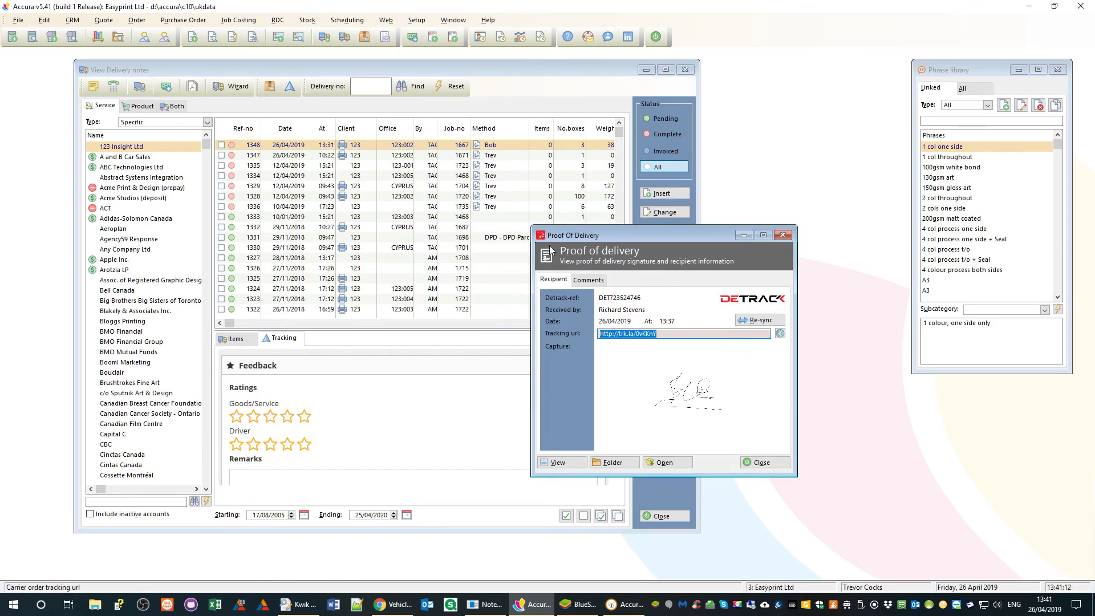
left_click_drag(532, 231, 465, 178)
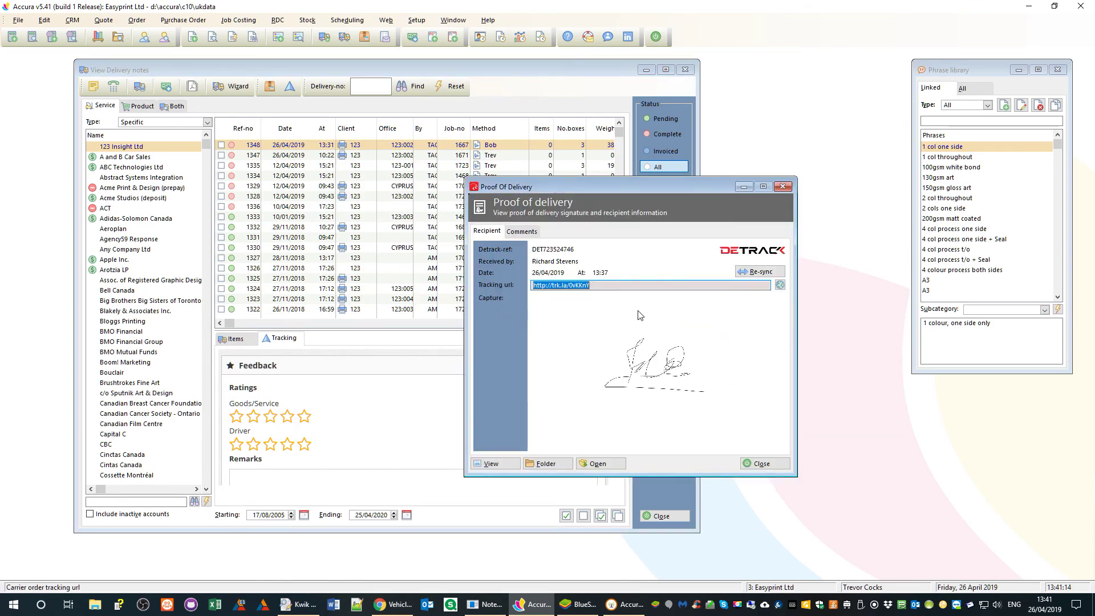
left_click_drag(576, 188, 614, 170)
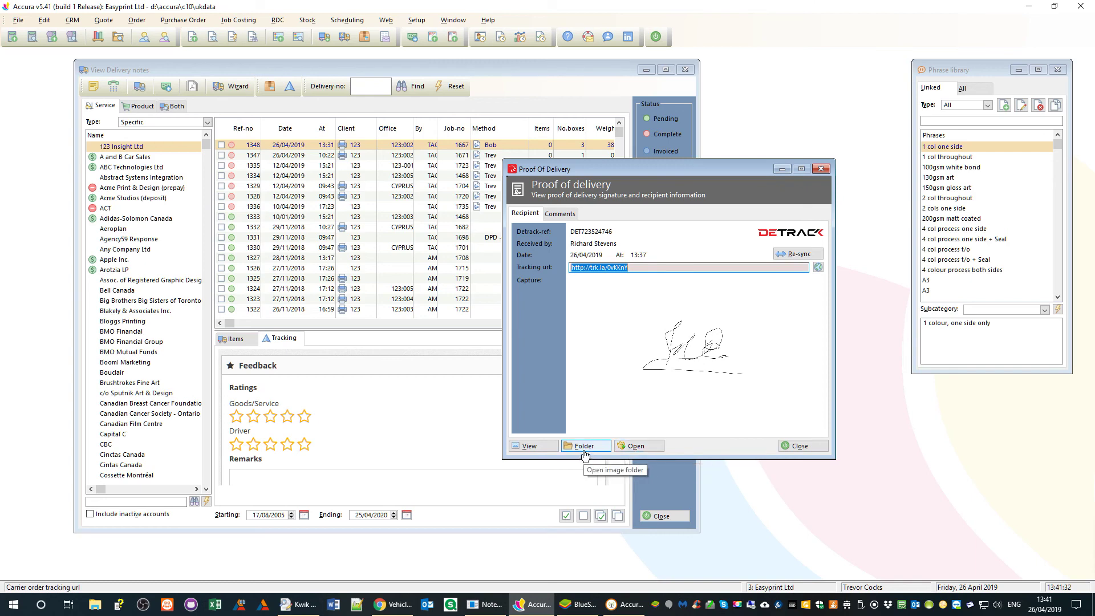
- View the synced Detrack signature enlarged, then check the blank POD comments
left_click(532, 447)
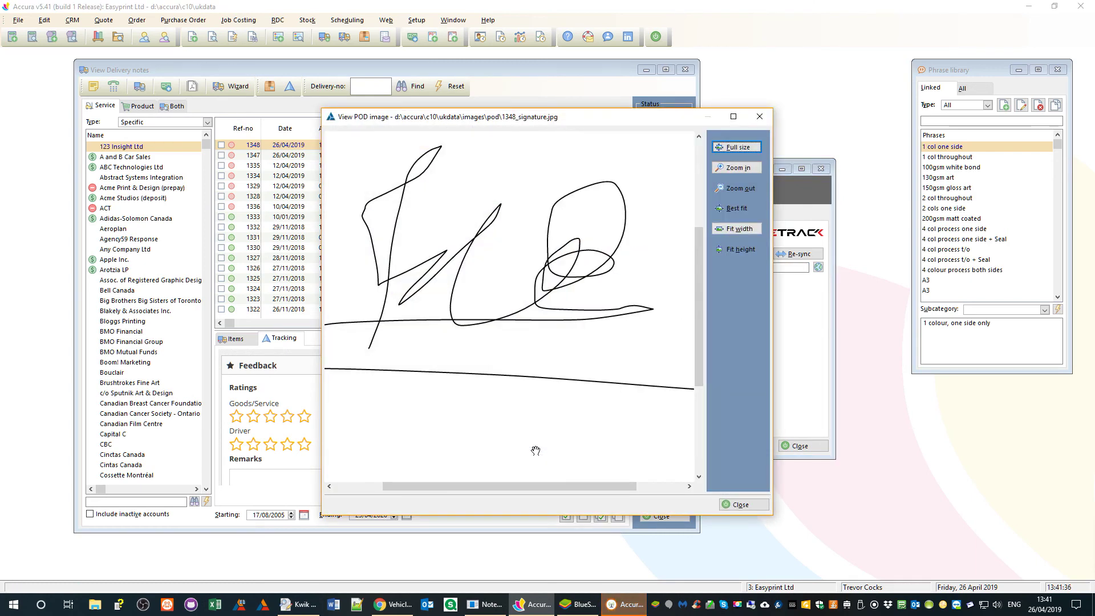
left_click_drag(471, 486, 429, 488)
left_click(759, 117)
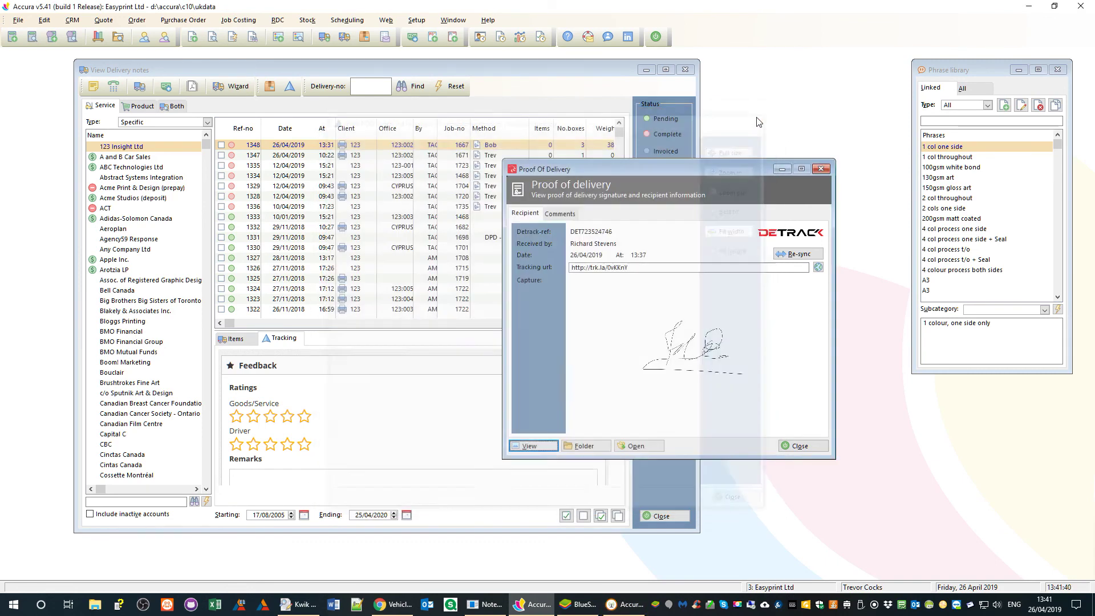
left_click(561, 214)
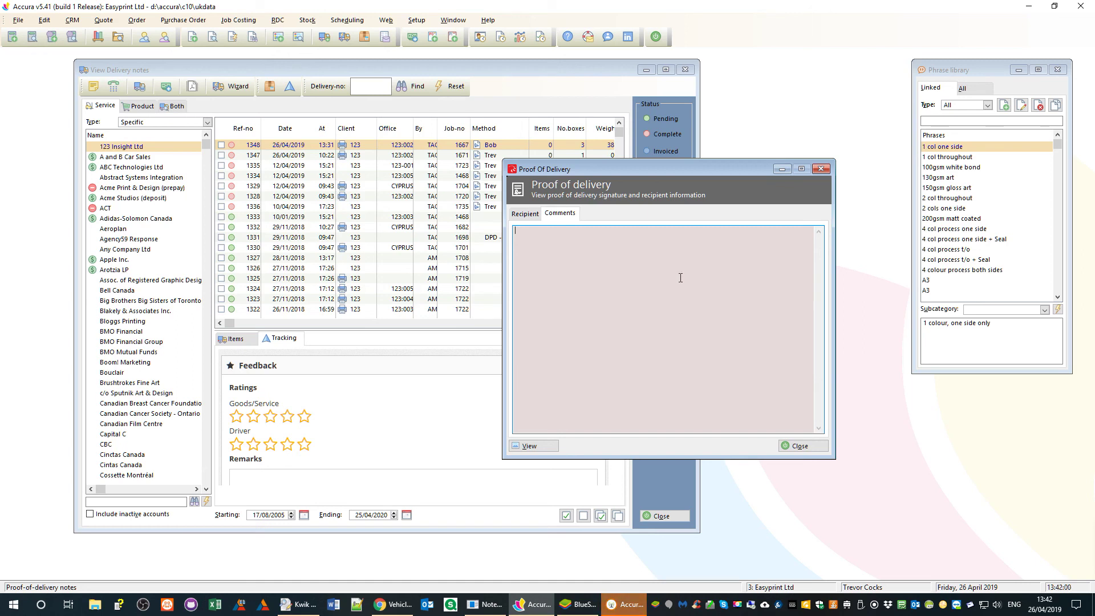
- Compare job 1348's signature in Detrack with Accura's POD recipient details, received 26/04/2019 13:37
left_click(531, 216)
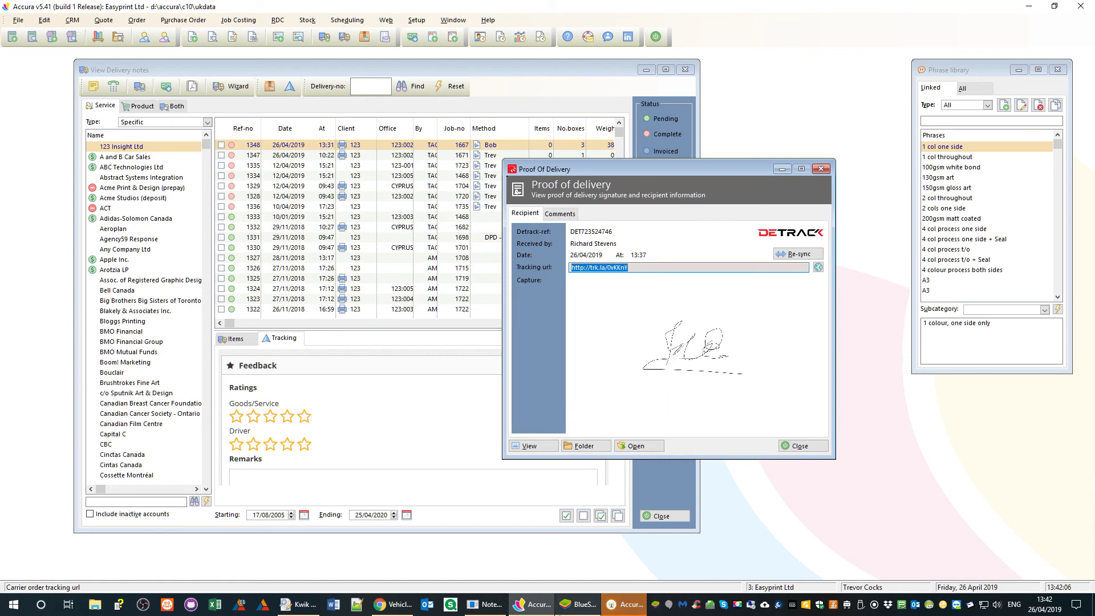
left_click(580, 607)
left_click(902, 170)
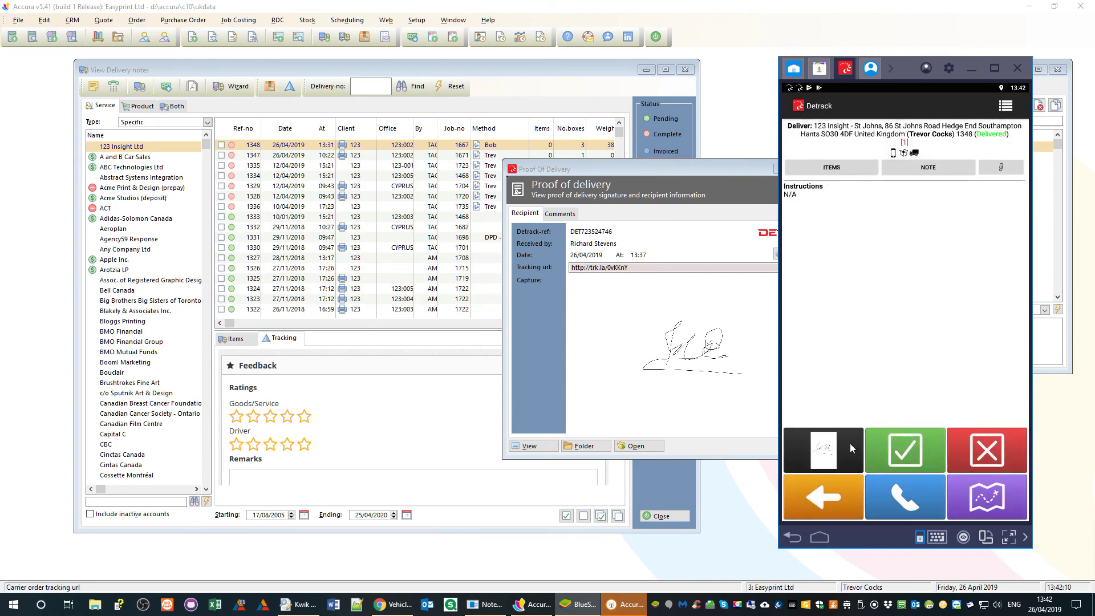
left_click(849, 444)
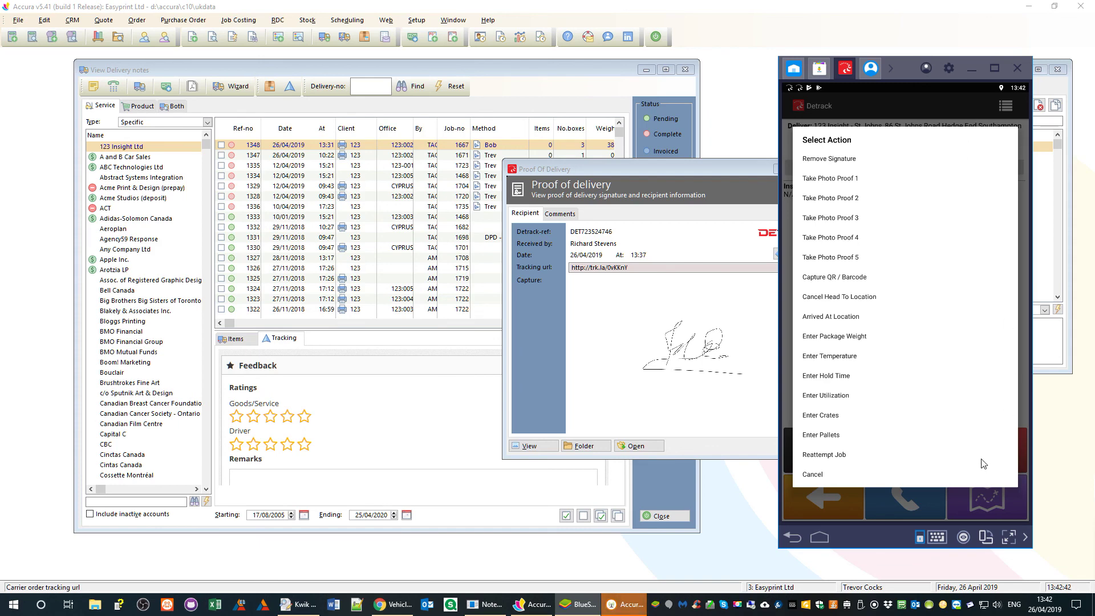
left_click(579, 217)
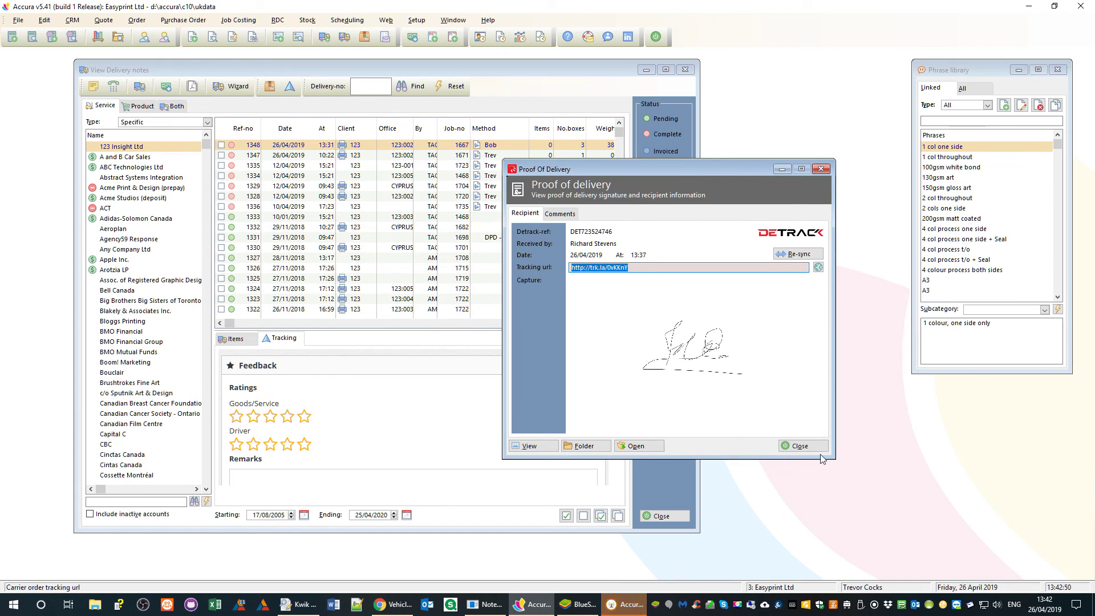
left_click_drag(825, 450, 809, 433)
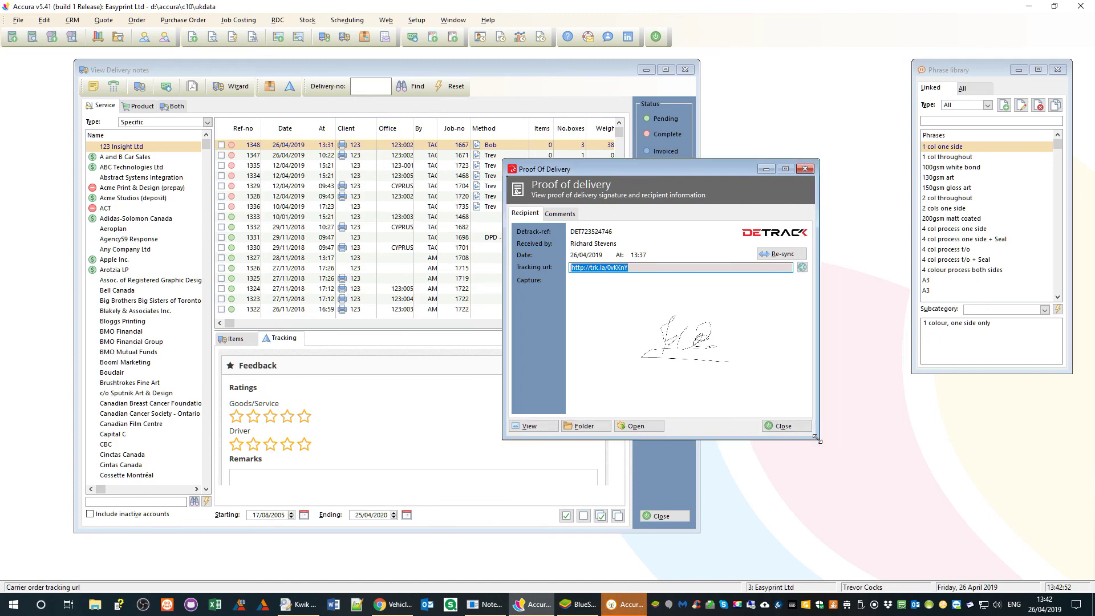
- Close the POD and view delivery note 1348's Shipping > Tracking proof of delivery
left_click(783, 426)
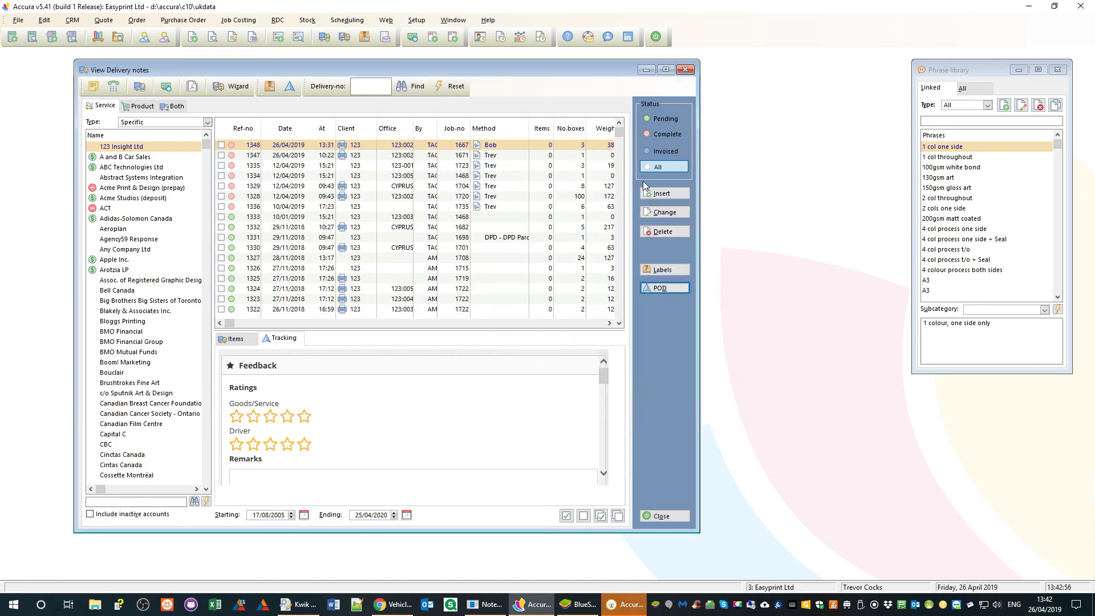
left_click(665, 212)
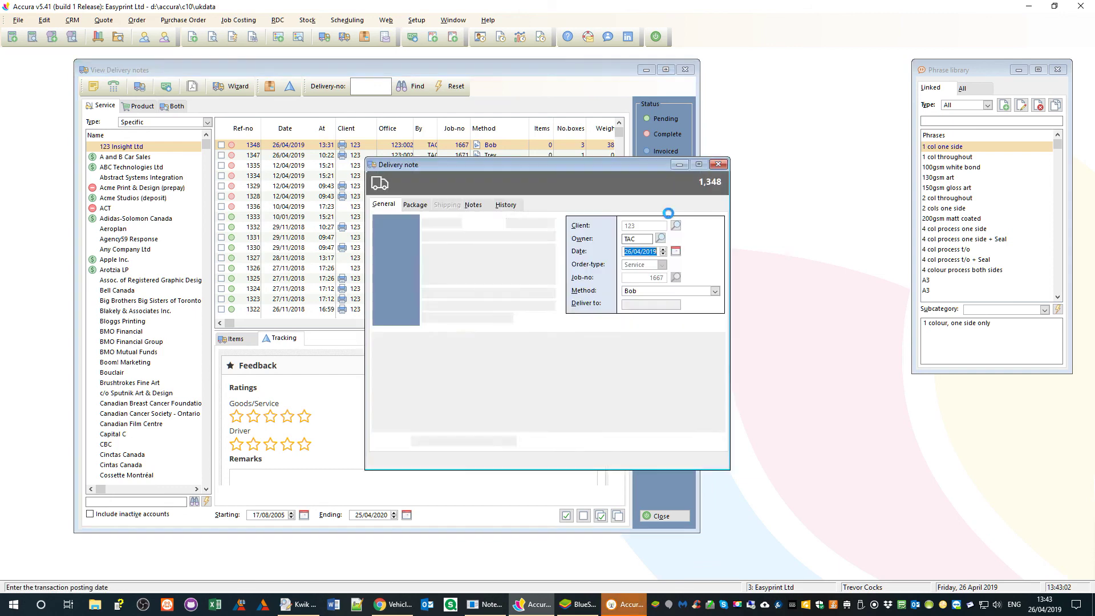
left_click(447, 206)
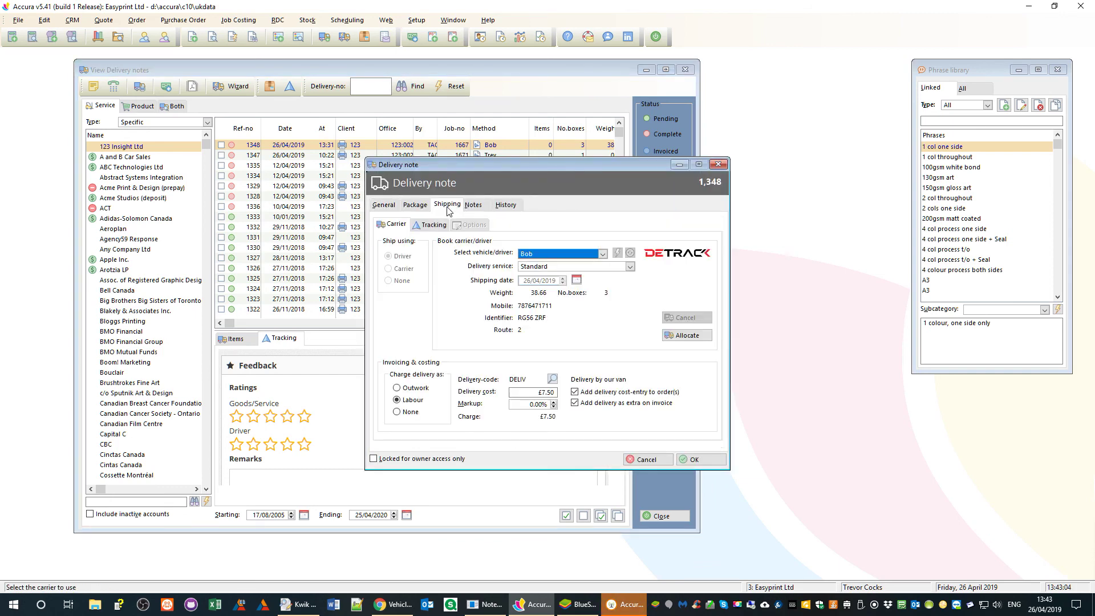
left_click(429, 224)
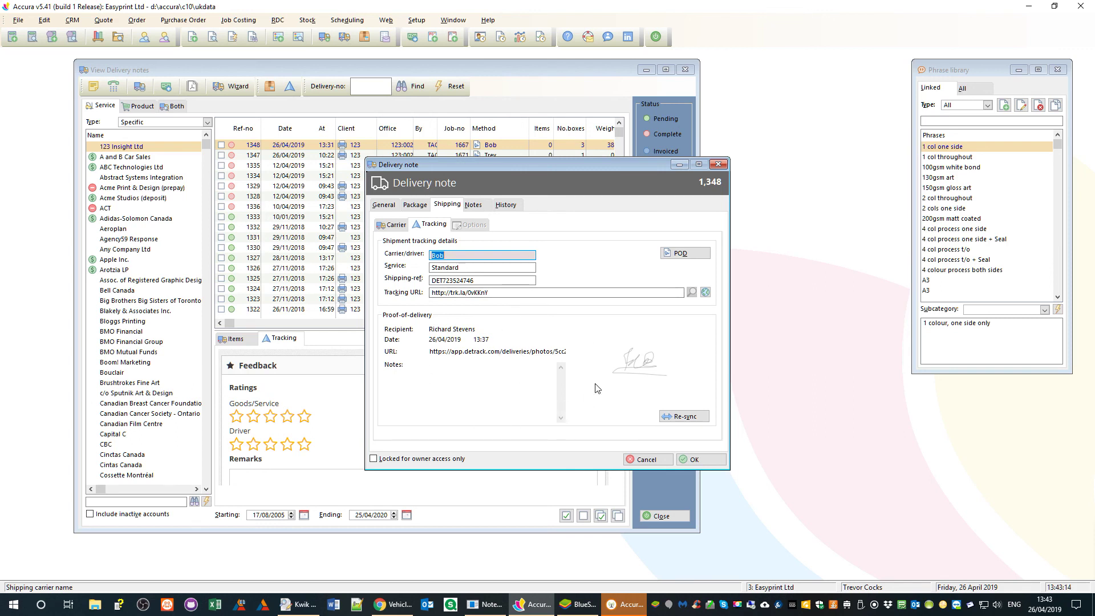
- Close note 1348 without saving and the delivery notes list, returning to Detrack
left_click(724, 169)
left_click(529, 341)
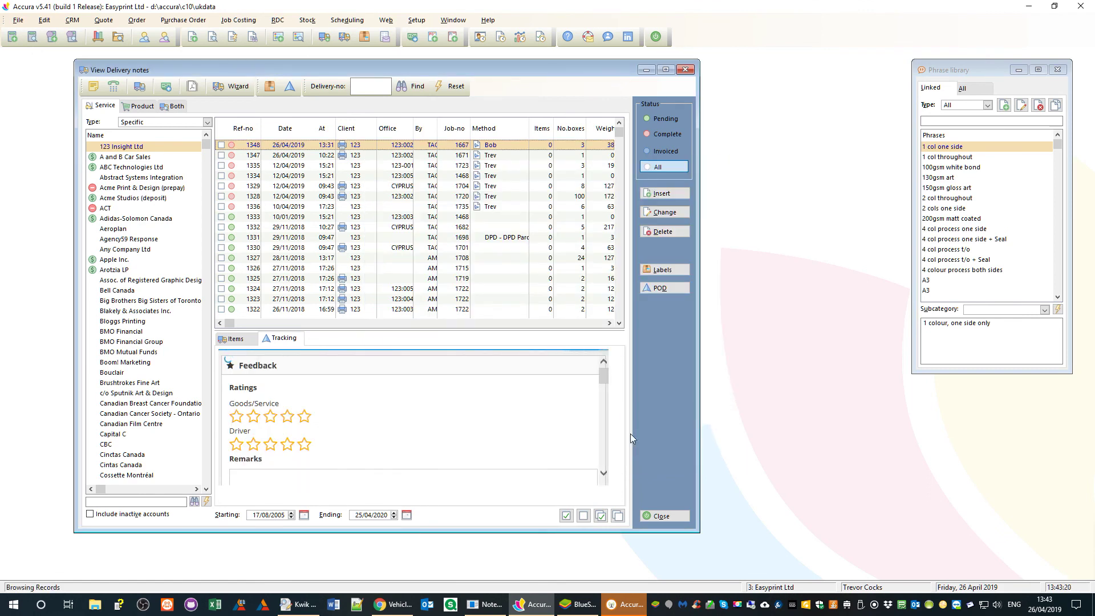
left_click(665, 516)
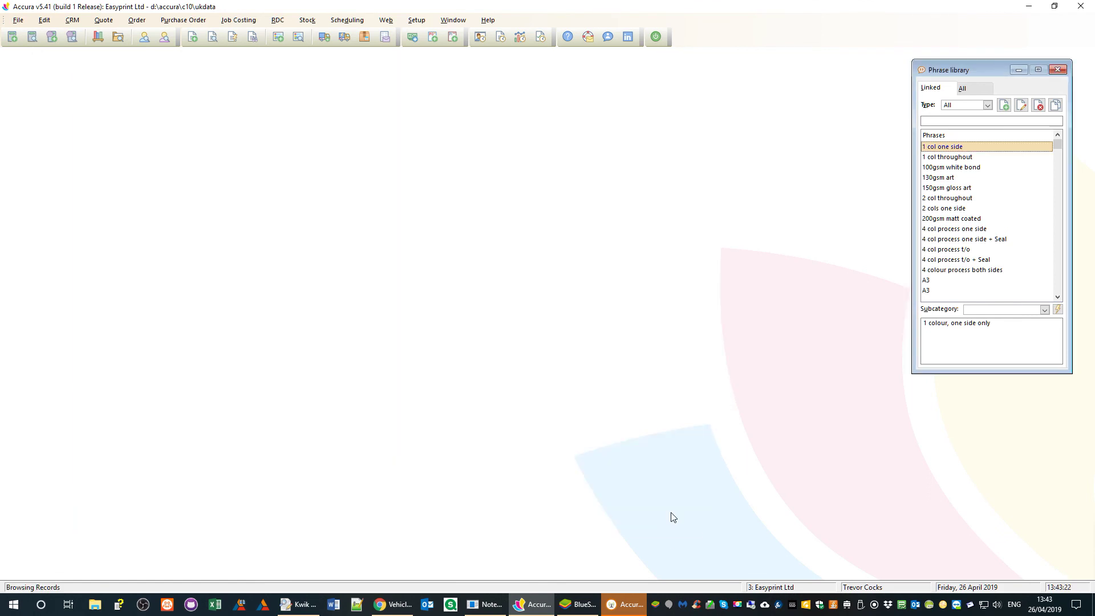
left_click(583, 603)
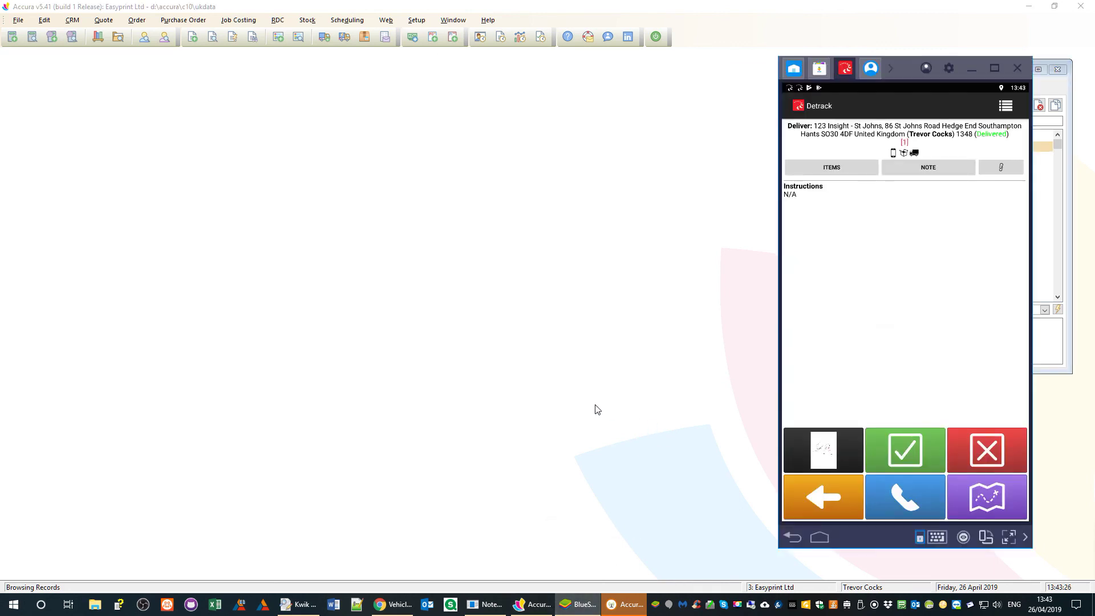